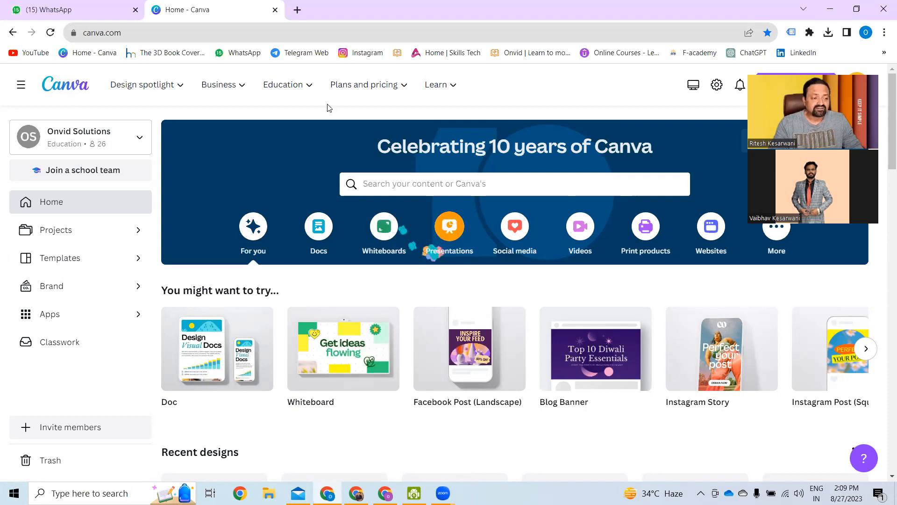
mouse_move(146, 87)
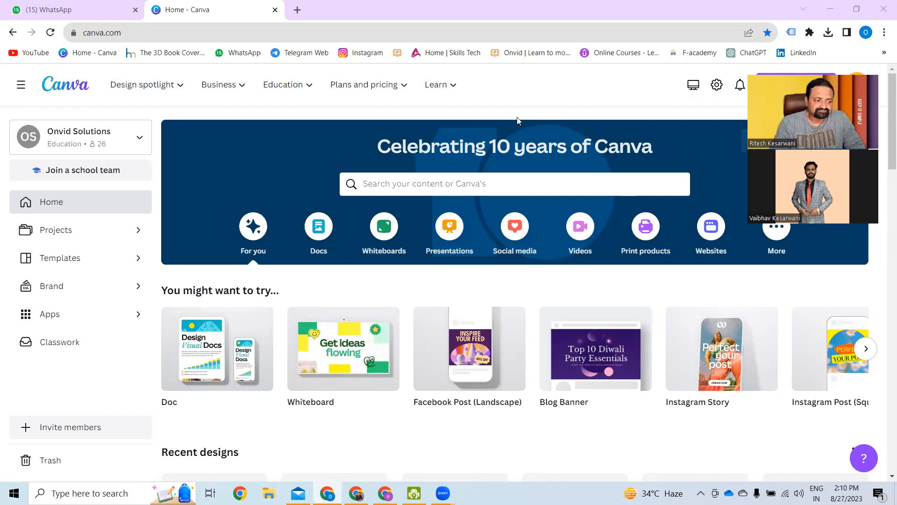
click(149, 85)
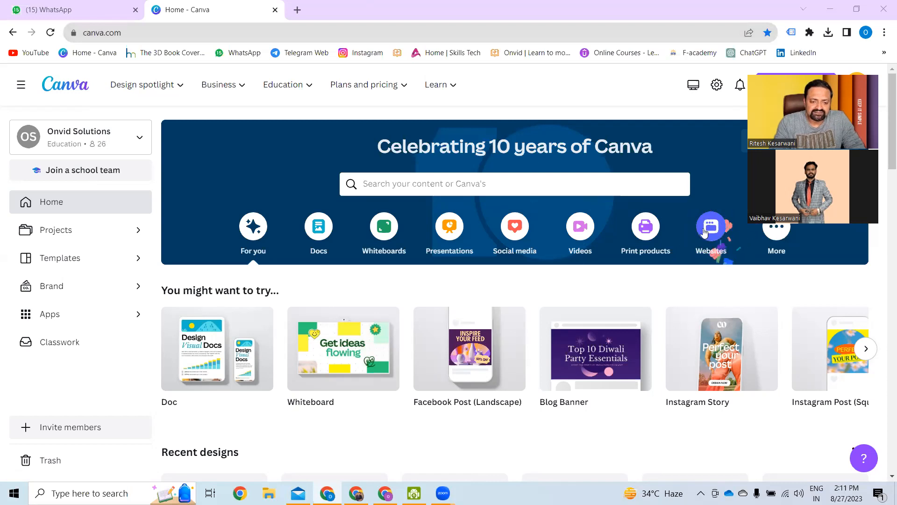
click(437, 185)
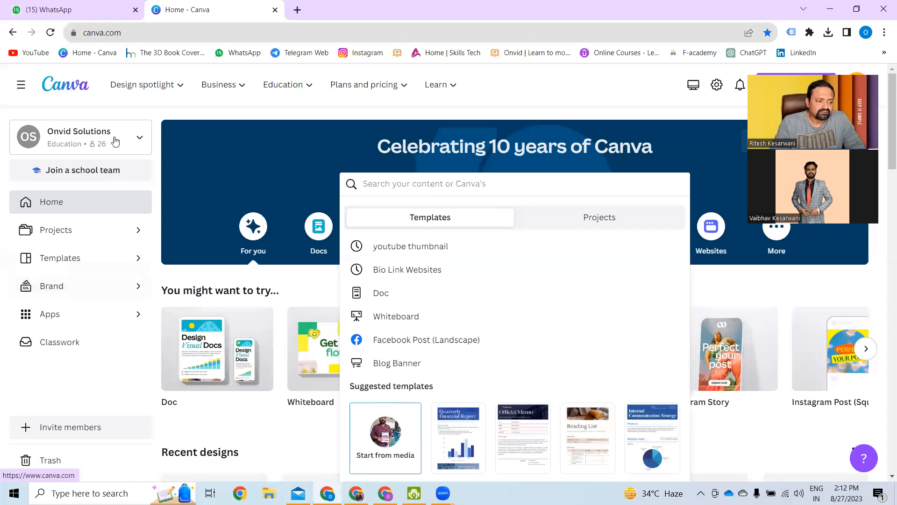
Step: Open the Websites page from the Design spotlight marketing options and create a new blank Canva website
mouse_move(162, 94)
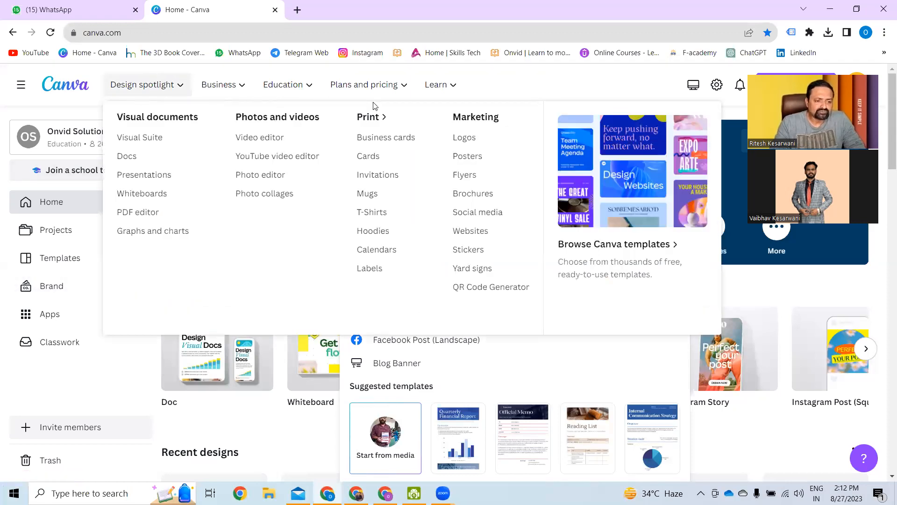
mouse_move(363, 89)
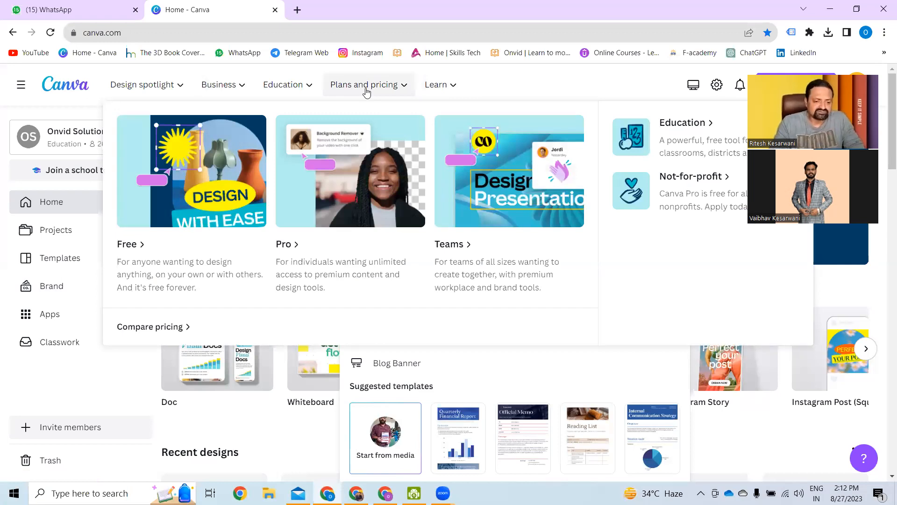
mouse_move(292, 93)
mouse_move(219, 90)
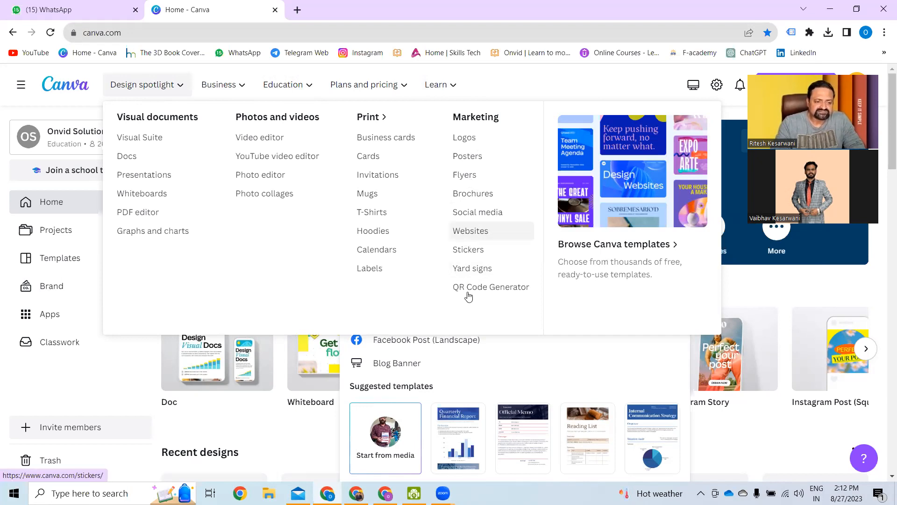
click(476, 234)
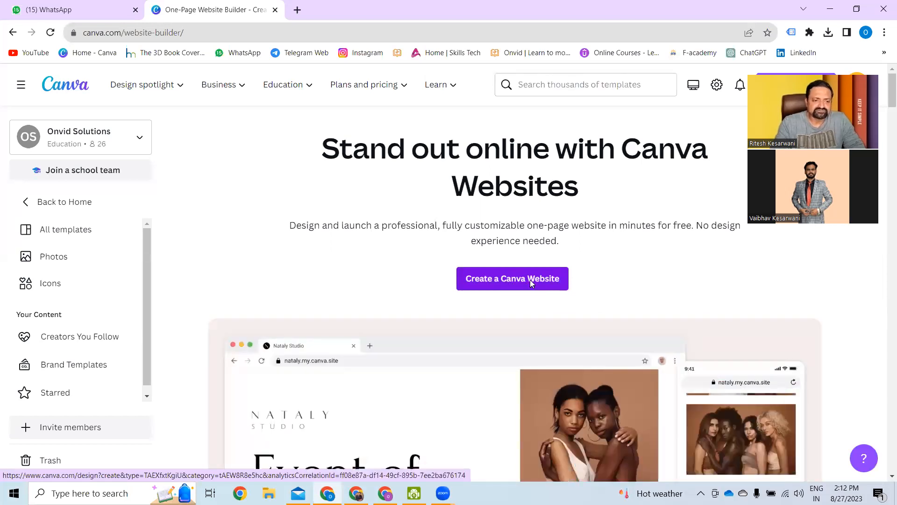
click(530, 280)
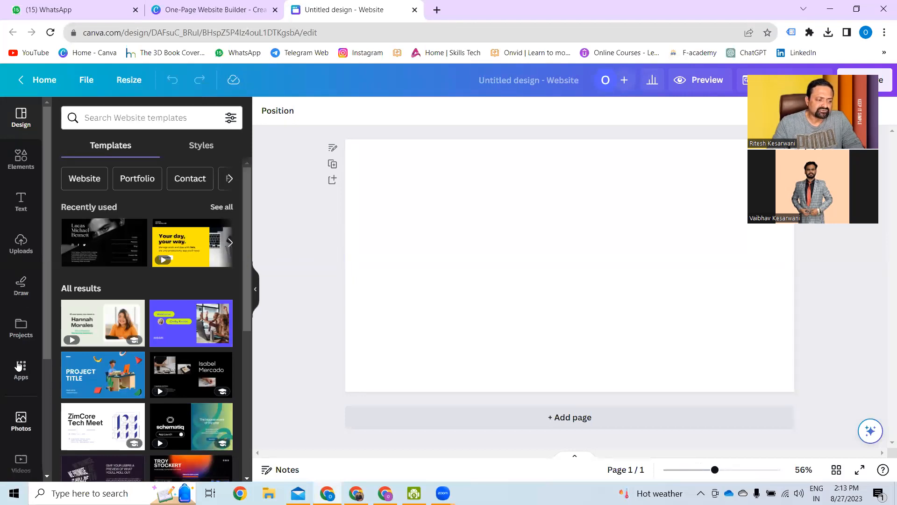
Step: Look through the editor's design tools and the list of available website templates
scroll(24, 402, down, 3)
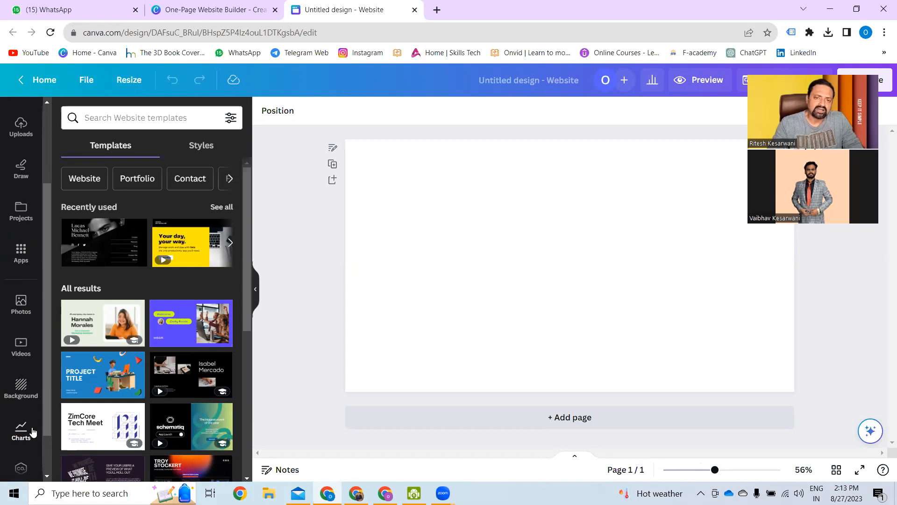
scroll(30, 309, up, 3)
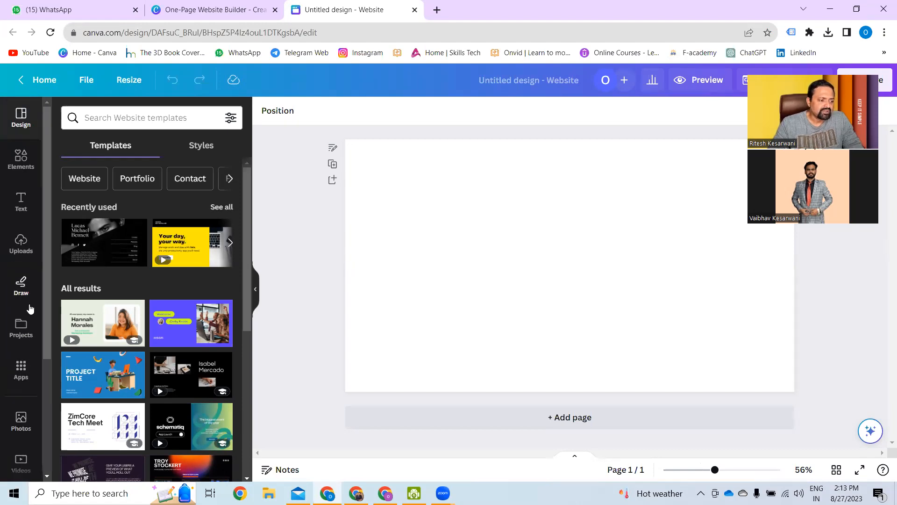
click(19, 124)
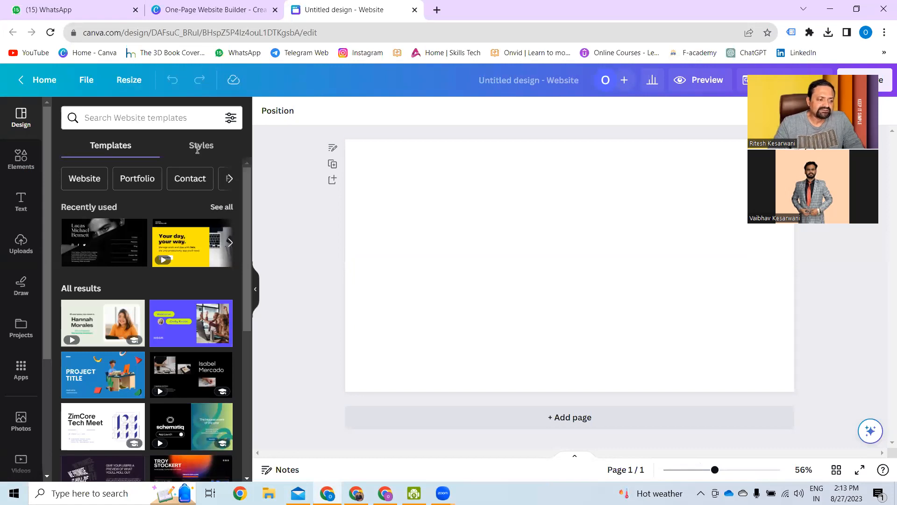
scroll(198, 356, down, 3)
scroll(198, 320, down, 5)
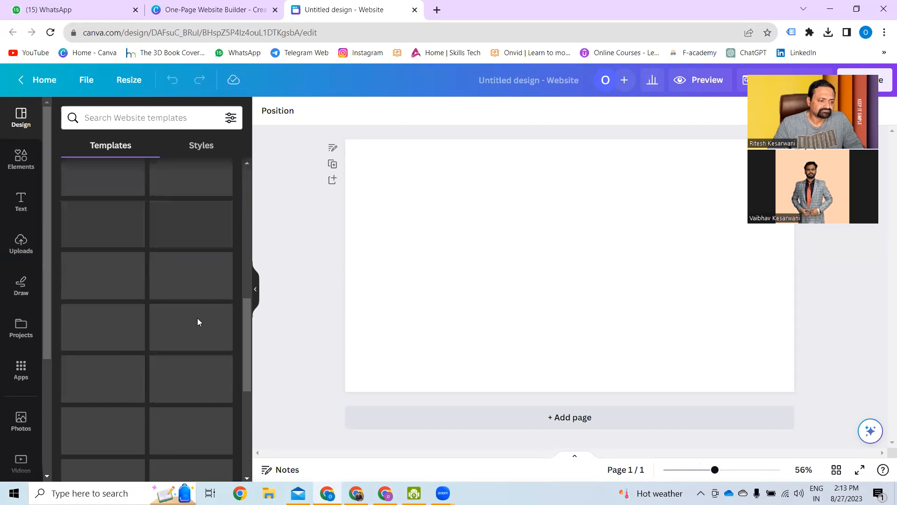
scroll(197, 318, up, 10)
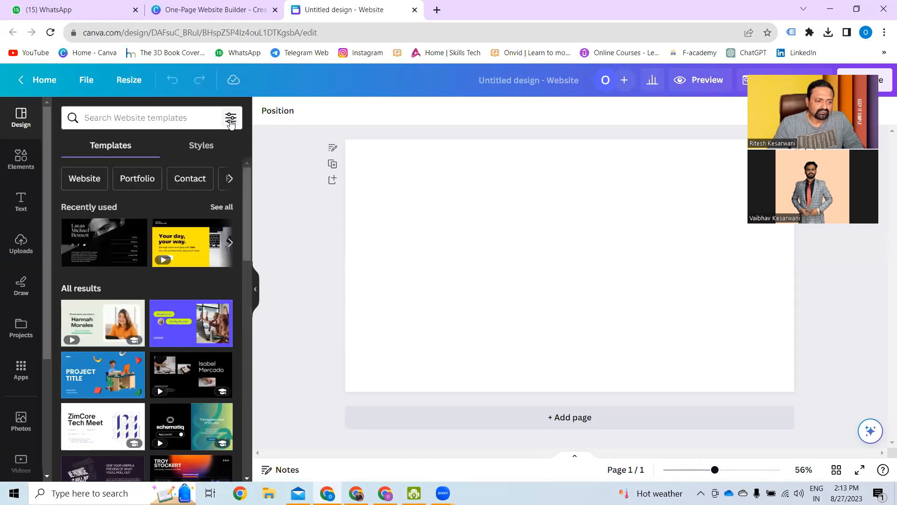
Step: Examine the colour and language filter options for website templates, leaving them unset
click(230, 118)
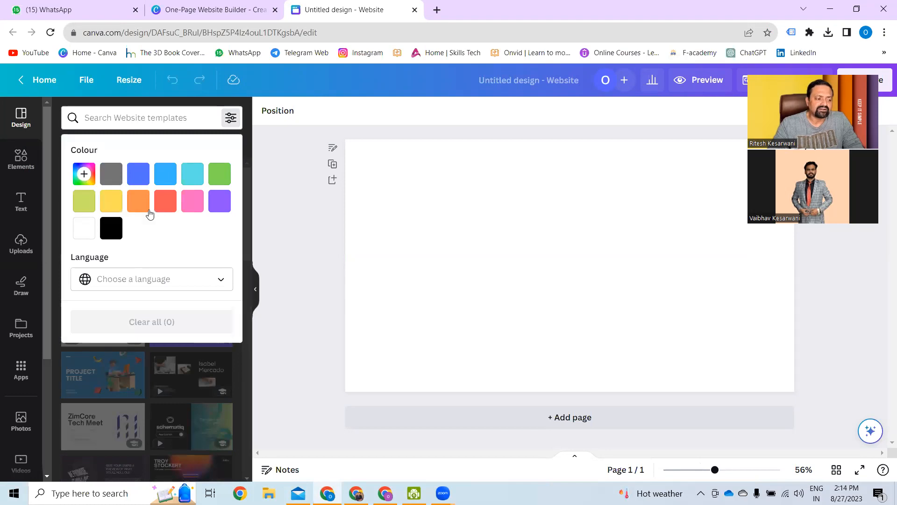
click(179, 285)
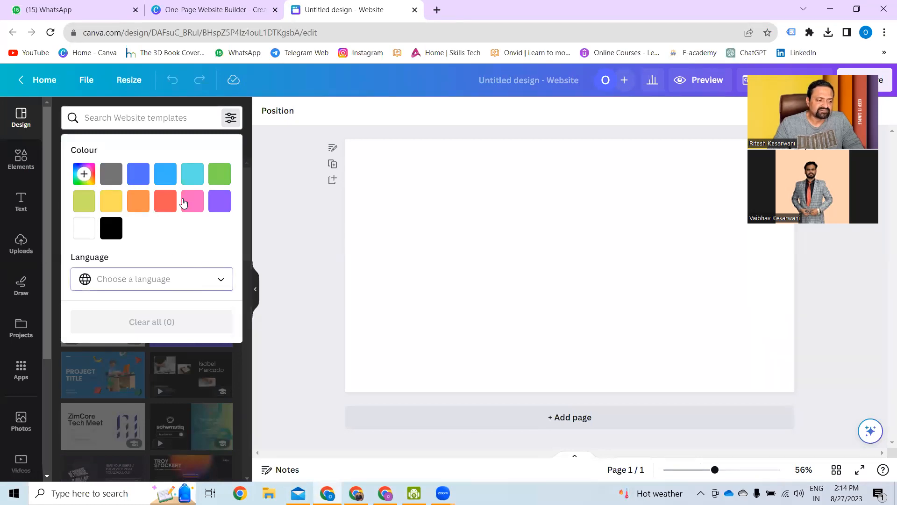
click(173, 248)
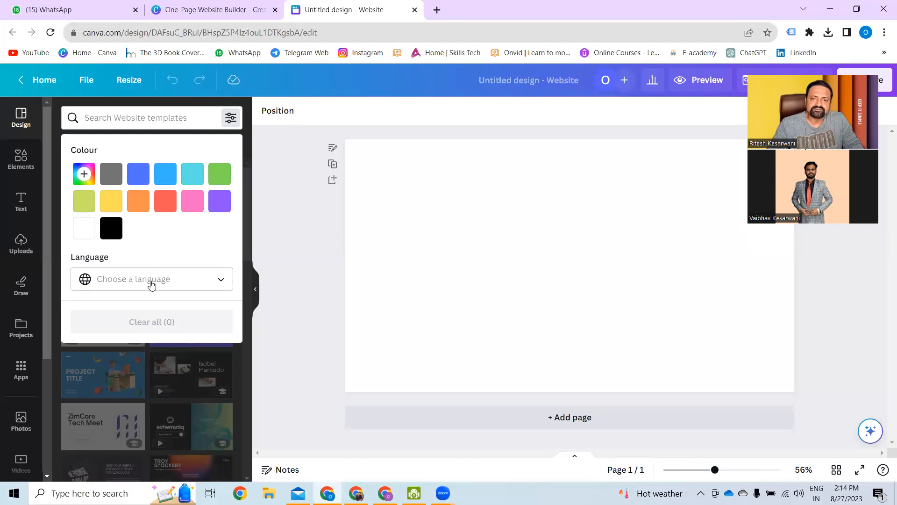
click(280, 236)
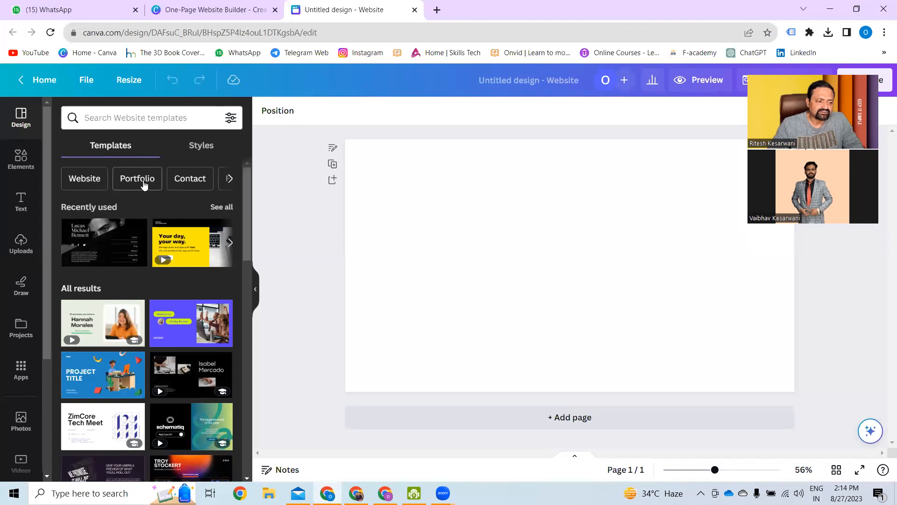
Step: Browse the website template categories and search the templates for "Landing page"
click(229, 178)
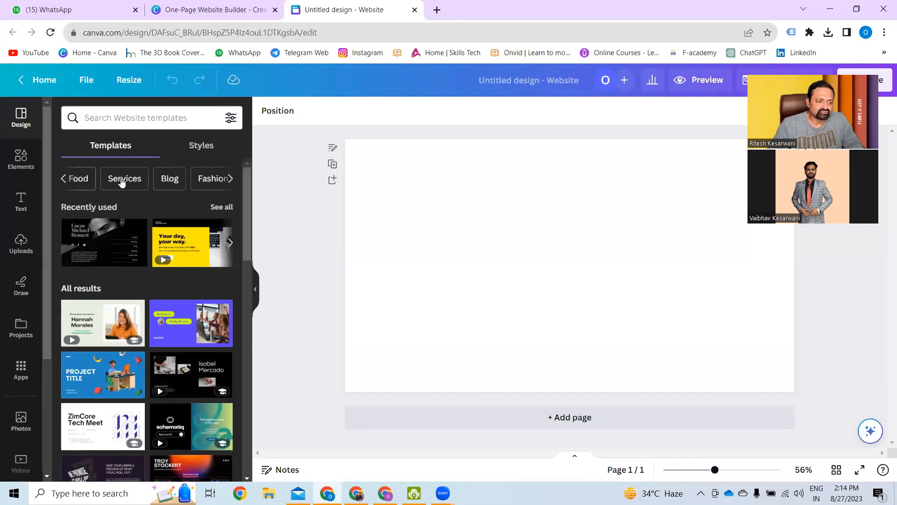
click(228, 180)
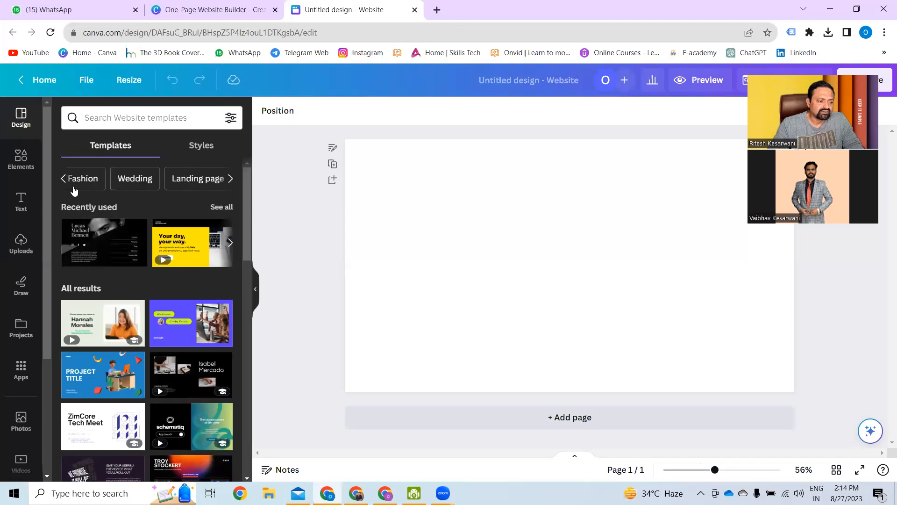
click(230, 178)
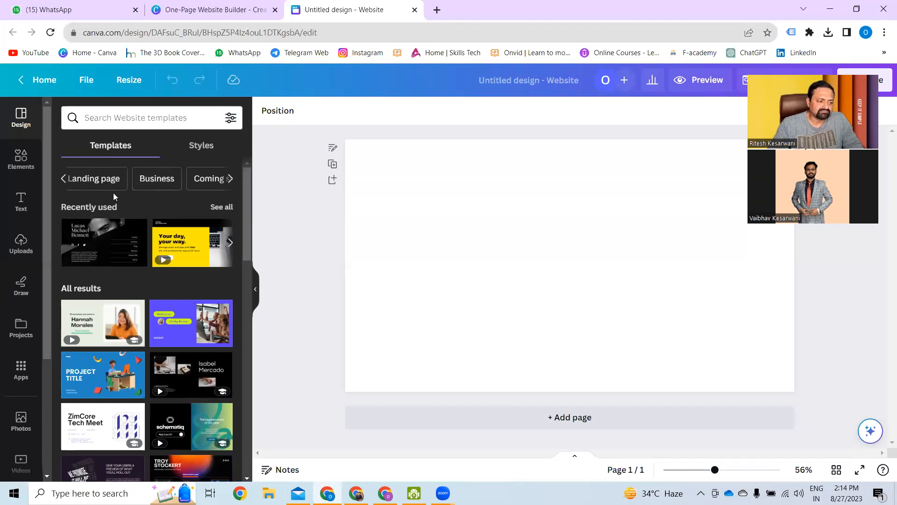
click(91, 181)
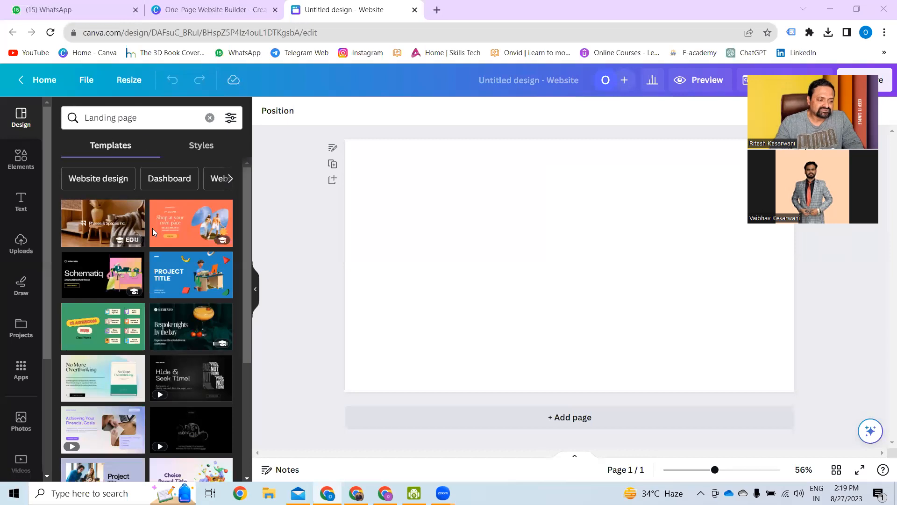
click(149, 120)
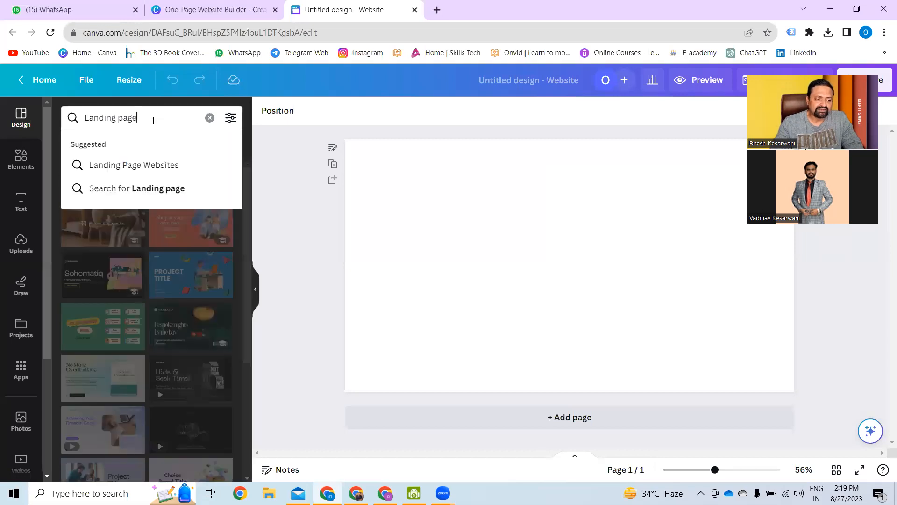
key(Return)
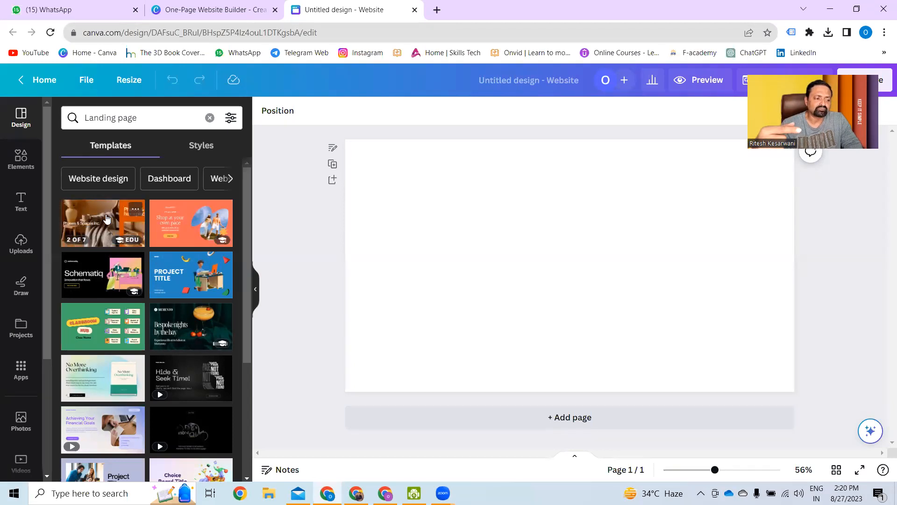
Step: Examine the page previews of the landing page templates to compare designs
mouse_move(196, 224)
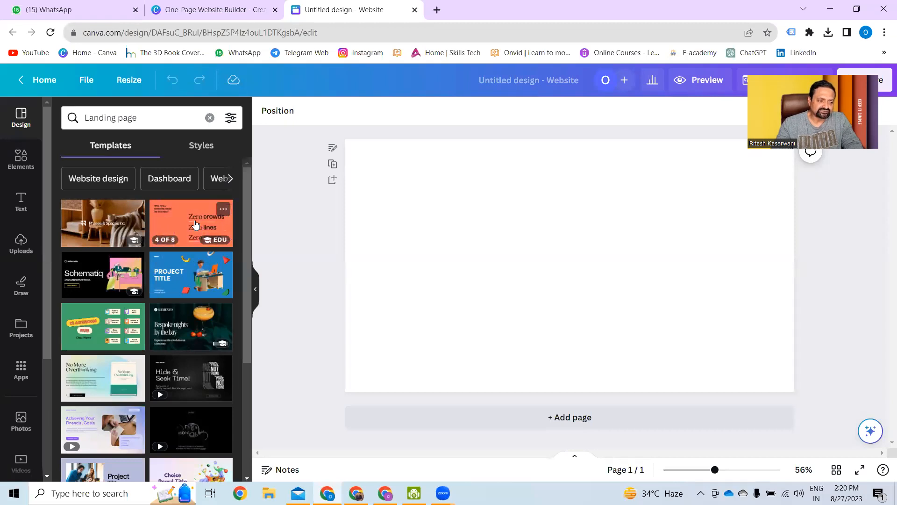
mouse_move(117, 281)
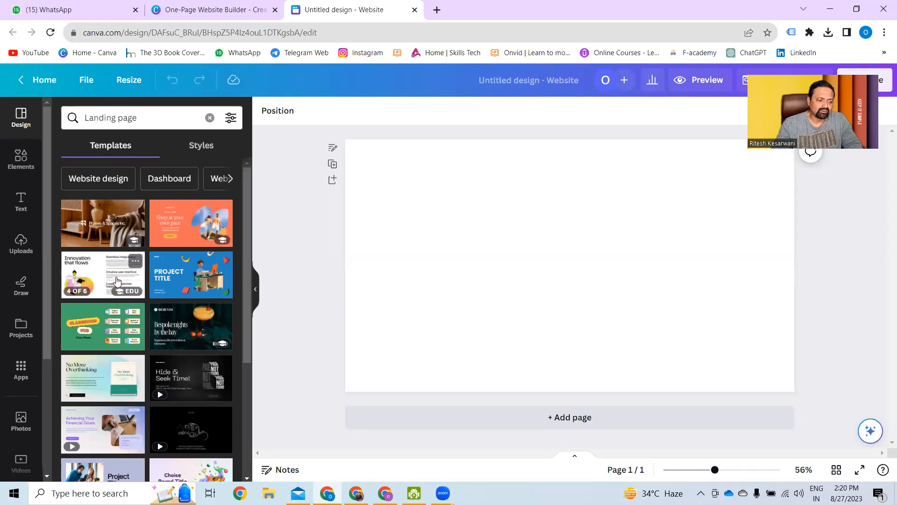
mouse_move(201, 284)
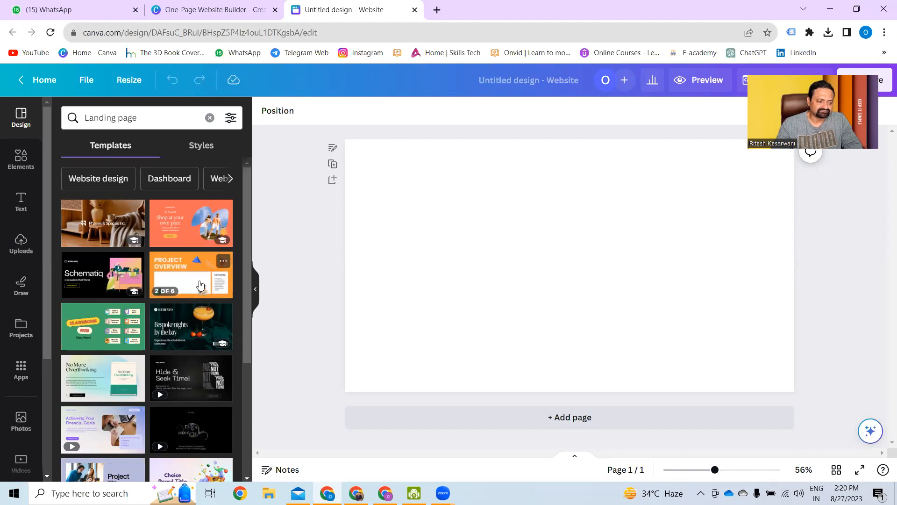
scroll(201, 299, down, 3)
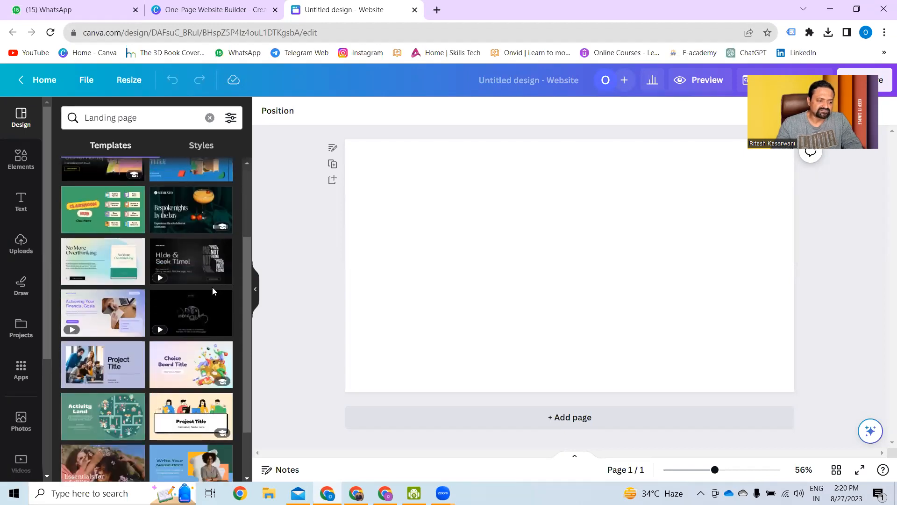
scroll(201, 328, down, 1)
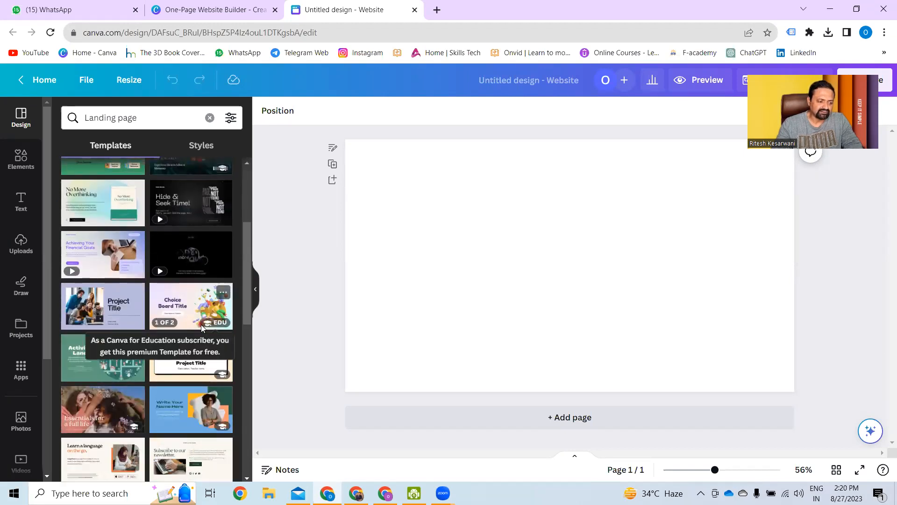
scroll(205, 320, down, 3)
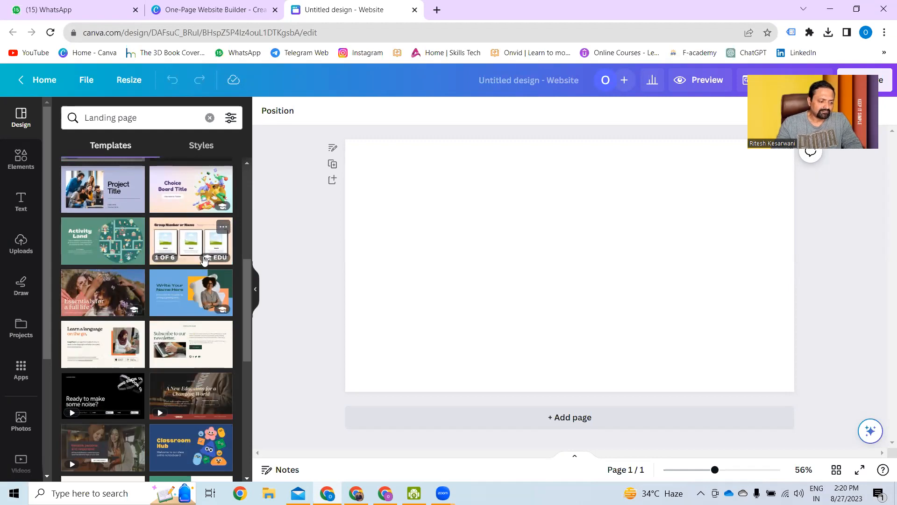
scroll(205, 254, down, 3)
scroll(202, 281, up, 10)
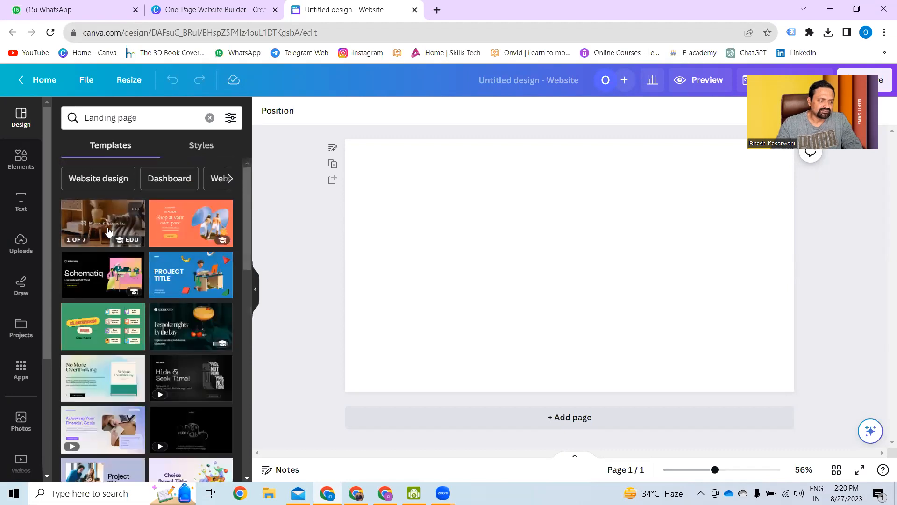
Step: Apply all 7 pages of the "Home Page Website in Beige Cream Warm & Modern Style" template to the design
click(109, 232)
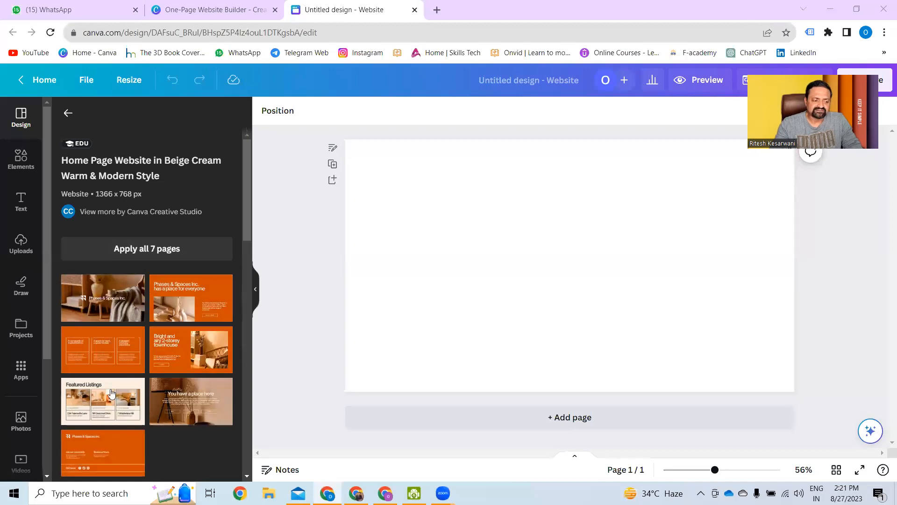
click(146, 250)
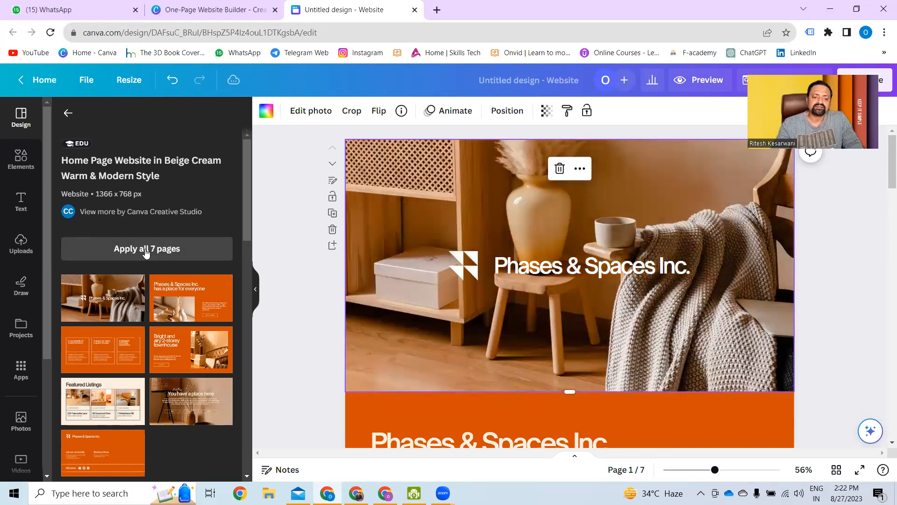
click(859, 253)
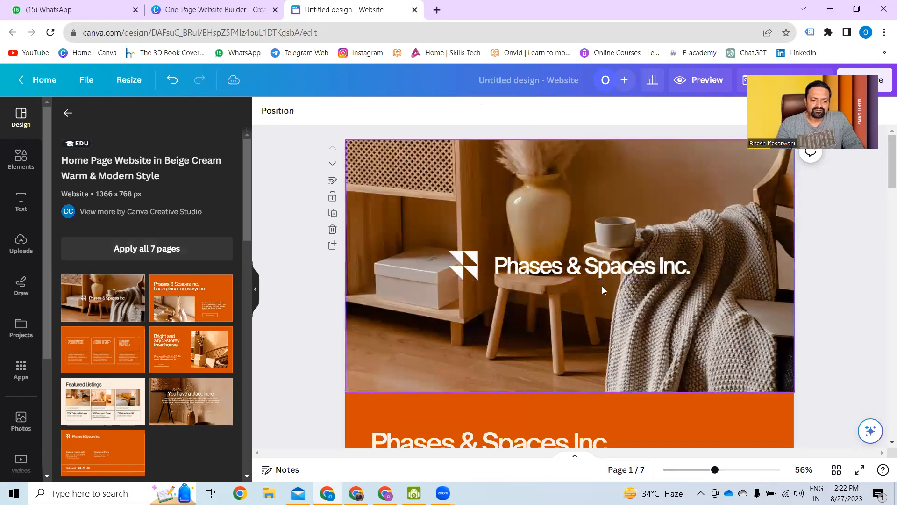
Step: Examine the applied template's pages, from the opening banner through the featured listings to the "You have a place here" section
scroll(601, 288, down, 5)
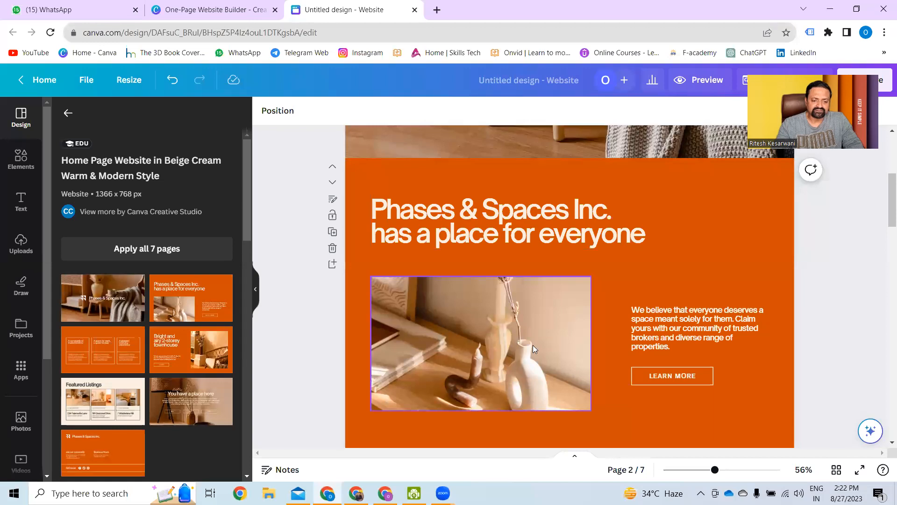
scroll(533, 345, down, 4)
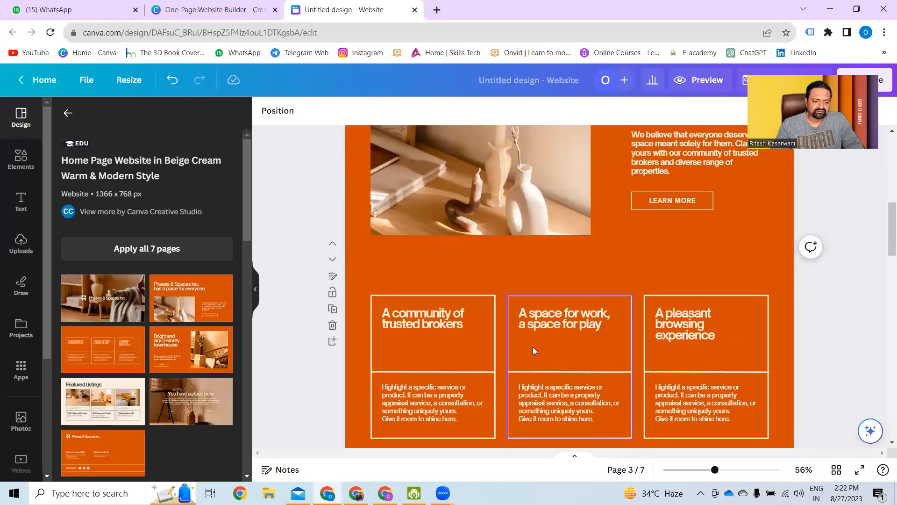
scroll(535, 346, down, 8)
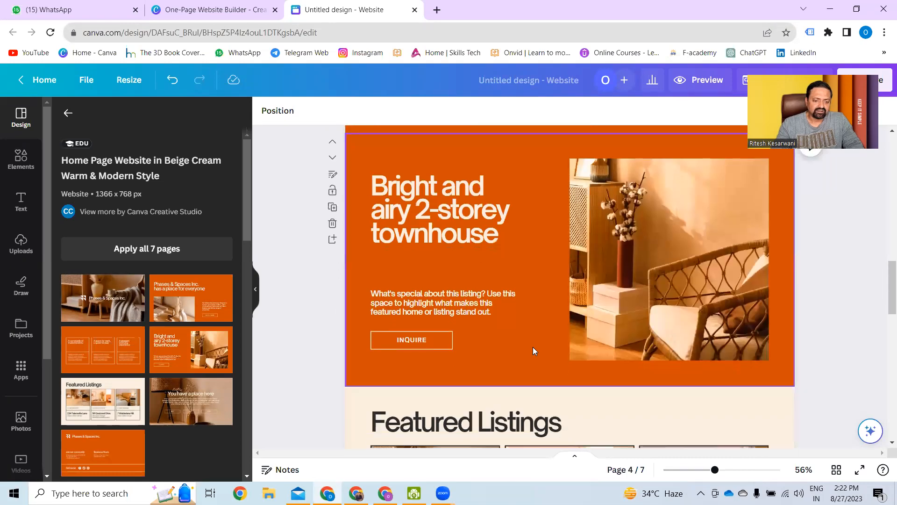
scroll(534, 348, down, 5)
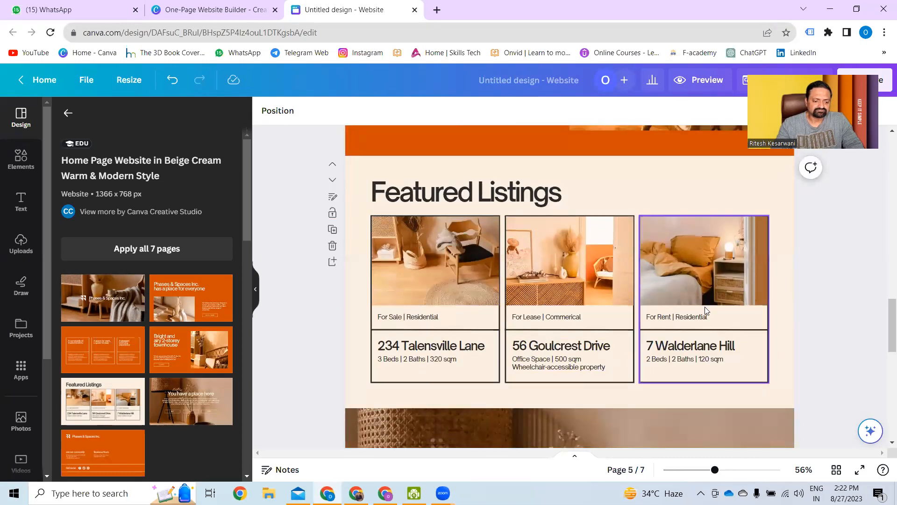
scroll(631, 327, down, 1)
scroll(631, 327, down, 9)
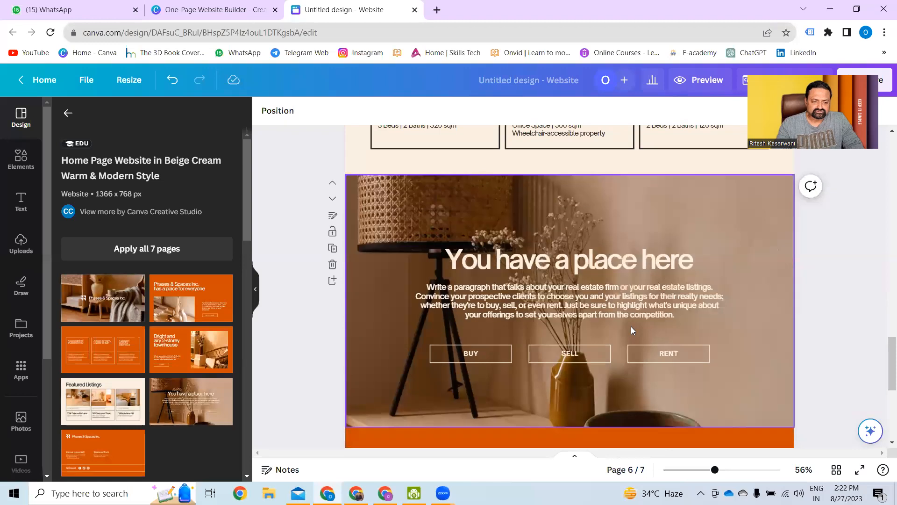
scroll(630, 328, up, 20)
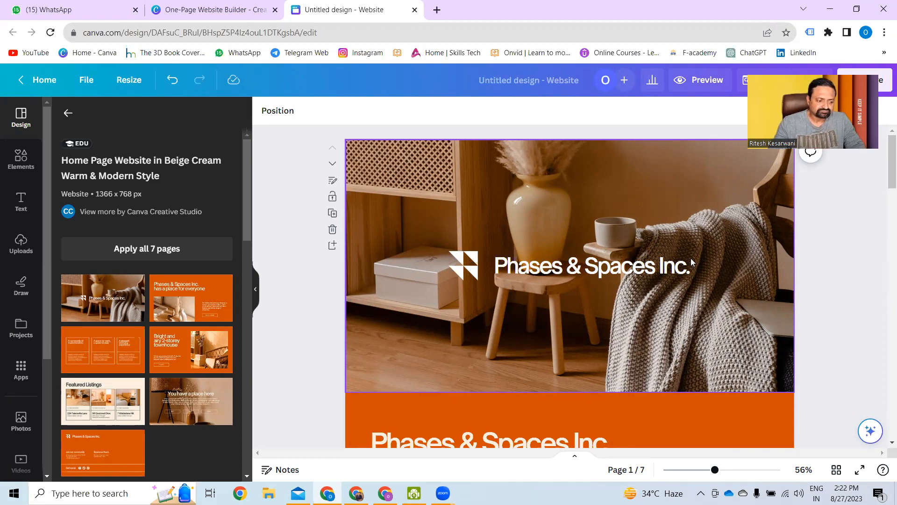
scroll(636, 353, down, 5)
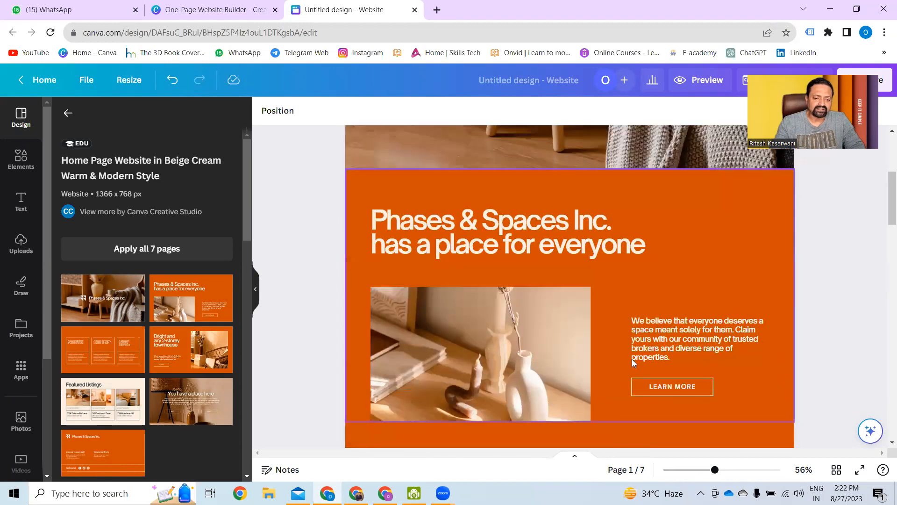
scroll(636, 364, up, 5)
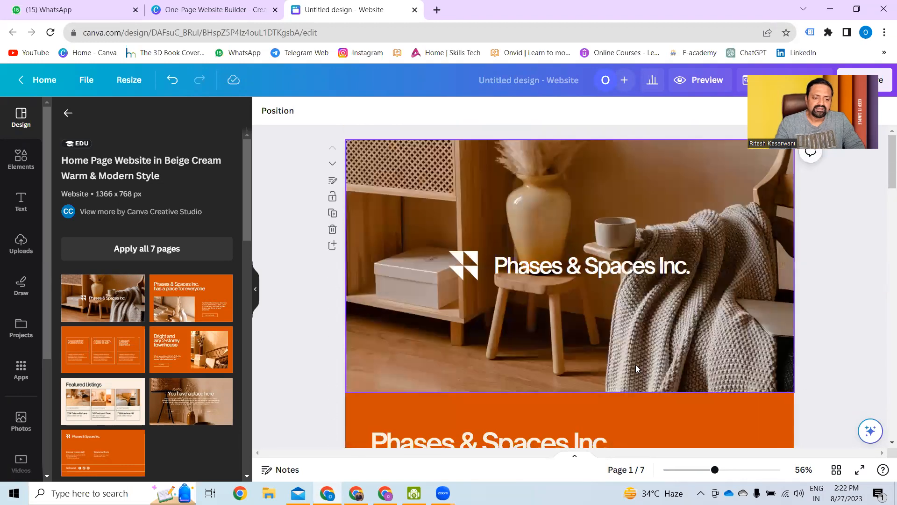
Step: Search the stock photos for "website designing" and delete the interior background photo of page 1
click(590, 202)
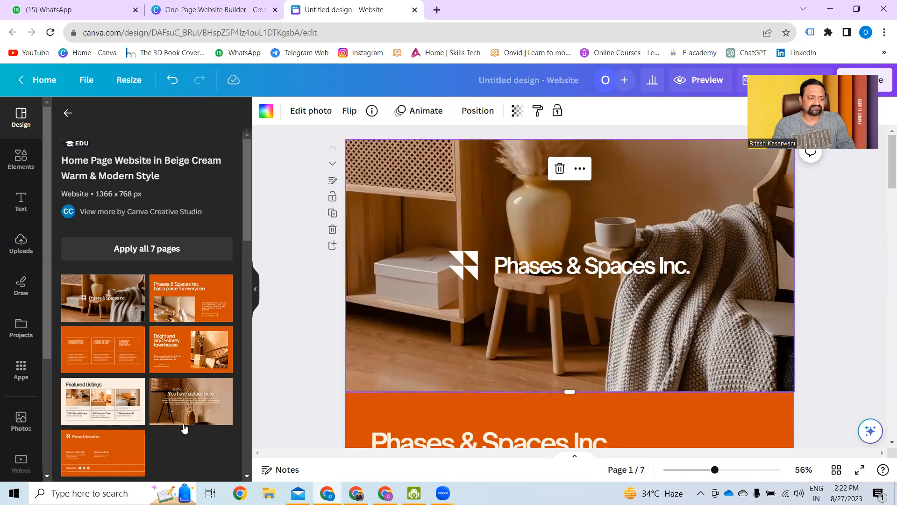
click(21, 420)
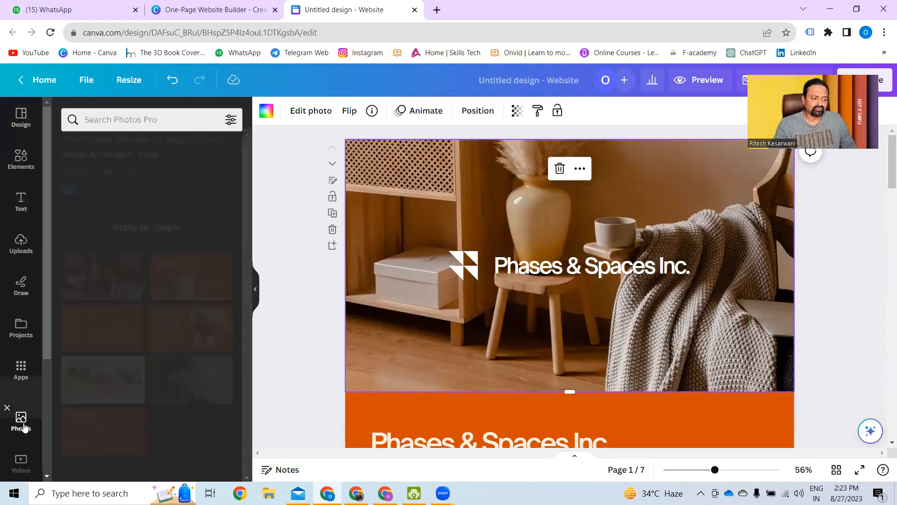
click(157, 118)
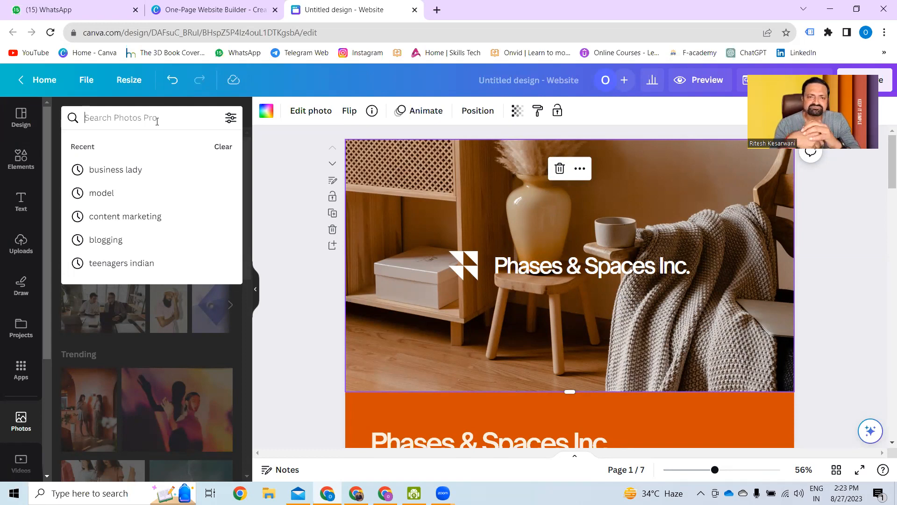
text(we)
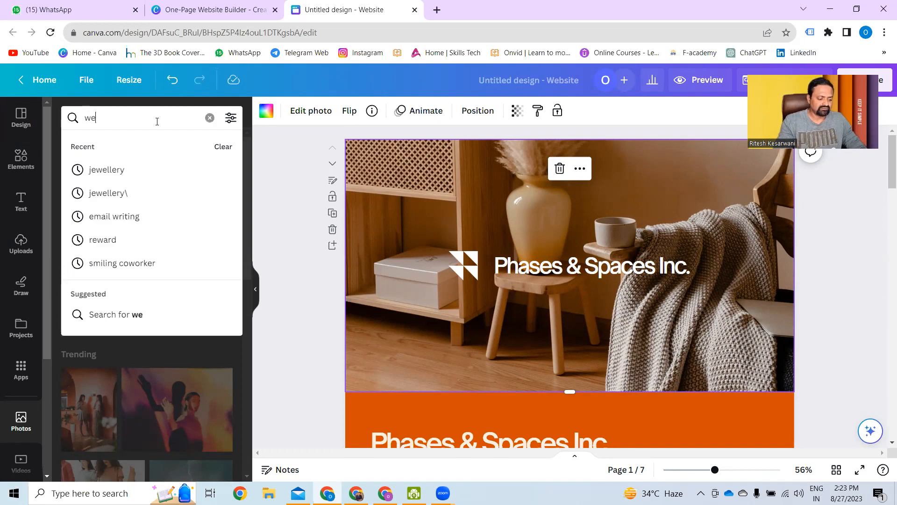
text(bsite designing)
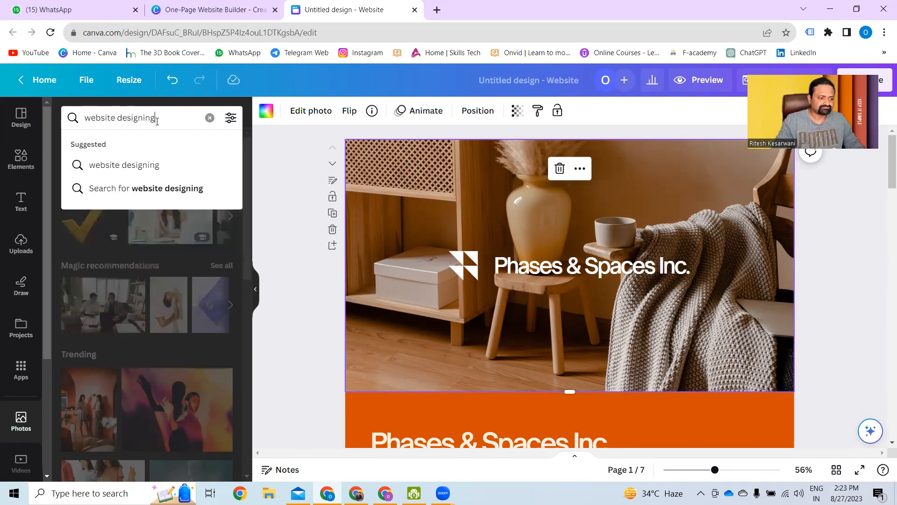
key(Return)
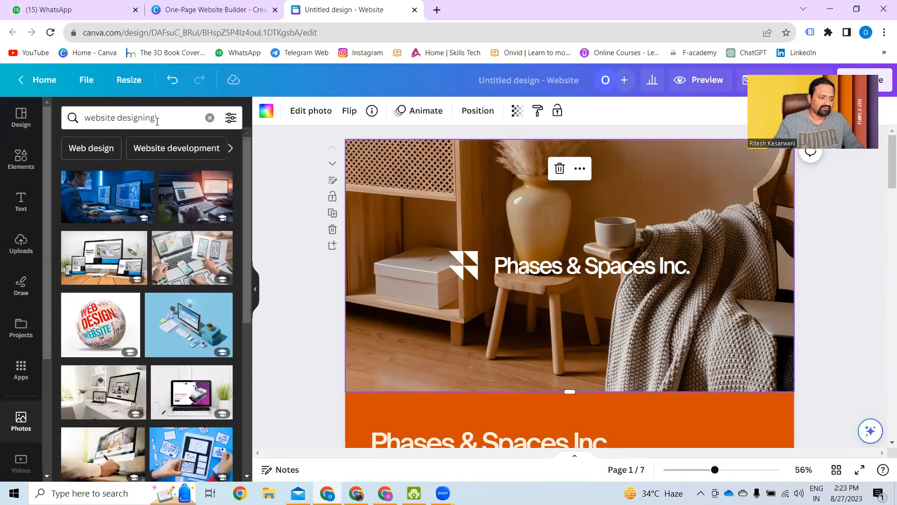
scroll(184, 333, down, 3)
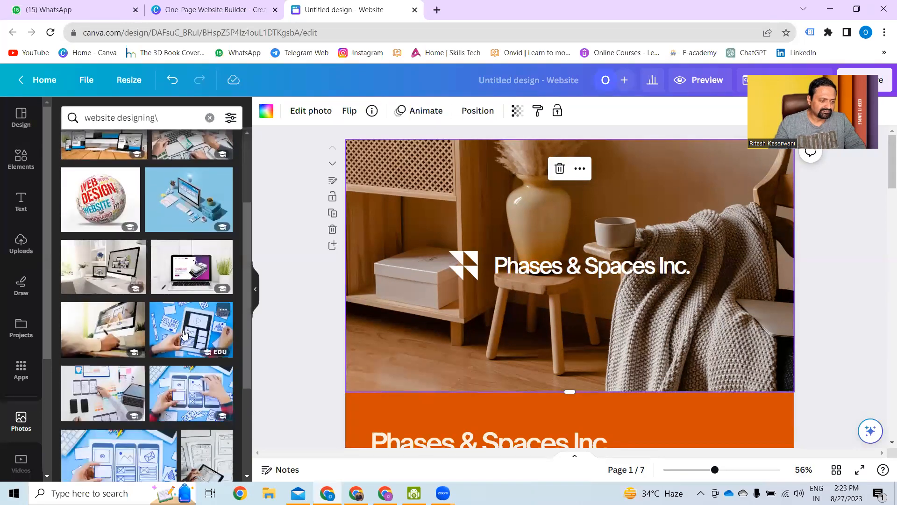
scroll(184, 333, down, 7)
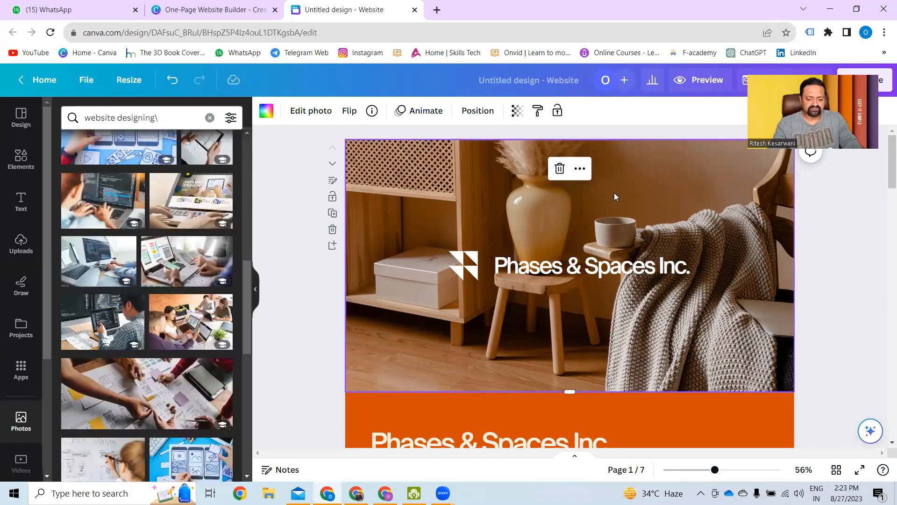
key(Delete)
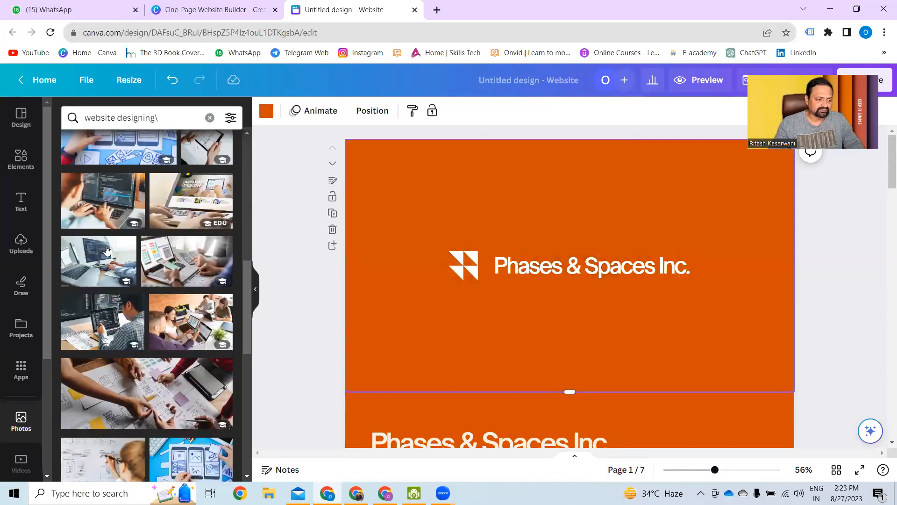
Step: Add the "Best Web Design" photo with laptop, phone and tablet on a wooden desk to page 1 and make it the page background
scroll(157, 306, up, 5)
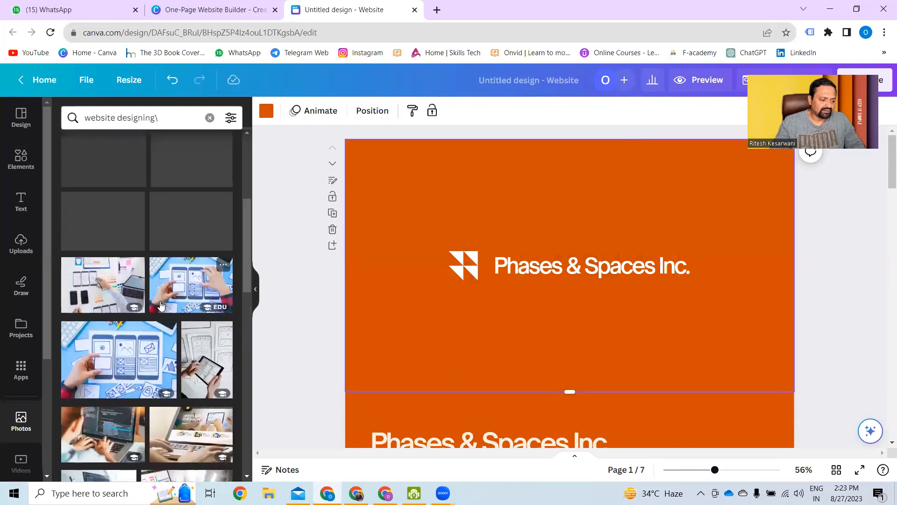
scroll(161, 308, down, 5)
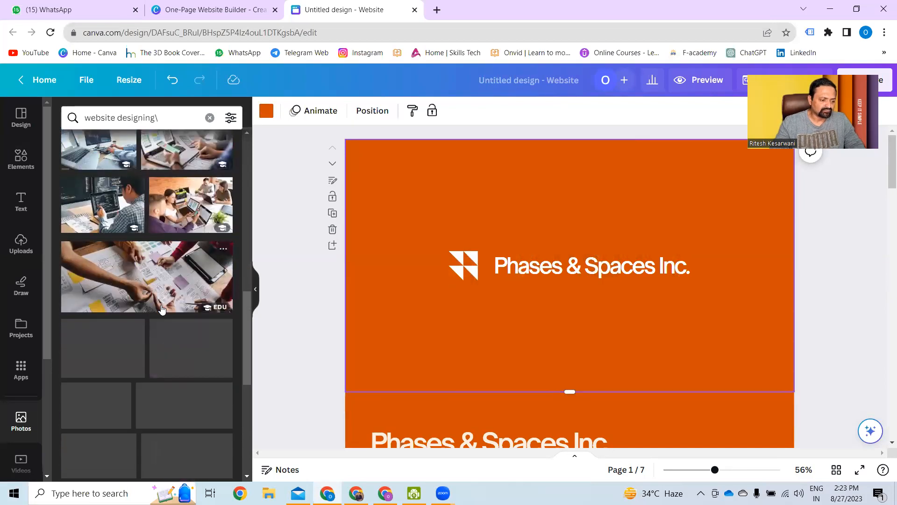
scroll(162, 309, down, 5)
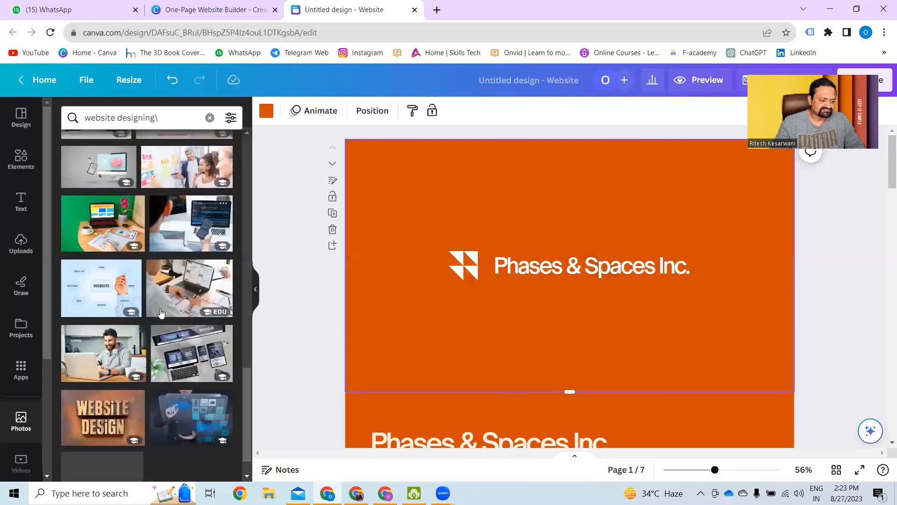
scroll(161, 311, down, 3)
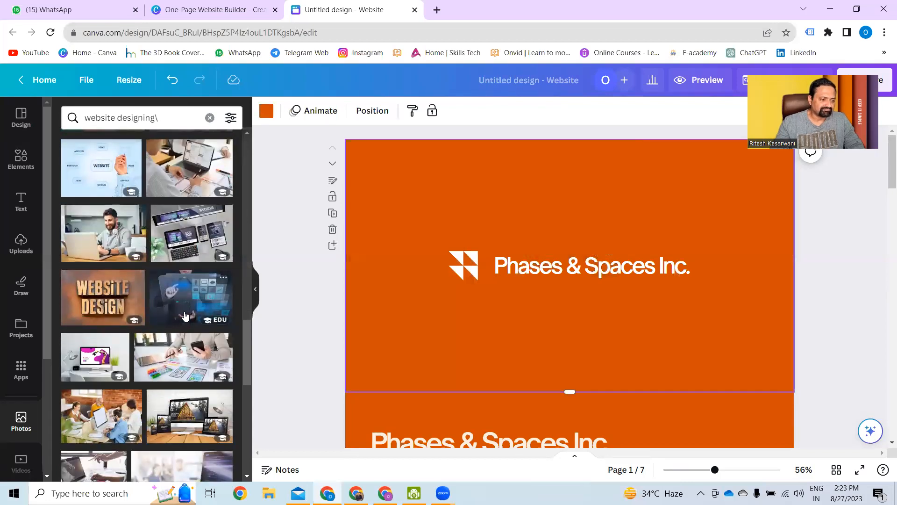
scroll(212, 271, down, 3)
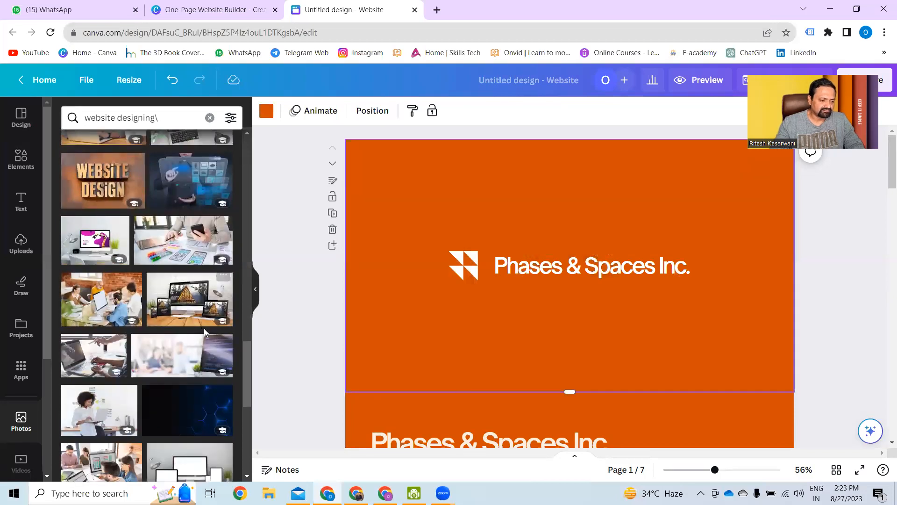
scroll(204, 328, down, 2)
scroll(204, 333, down, 5)
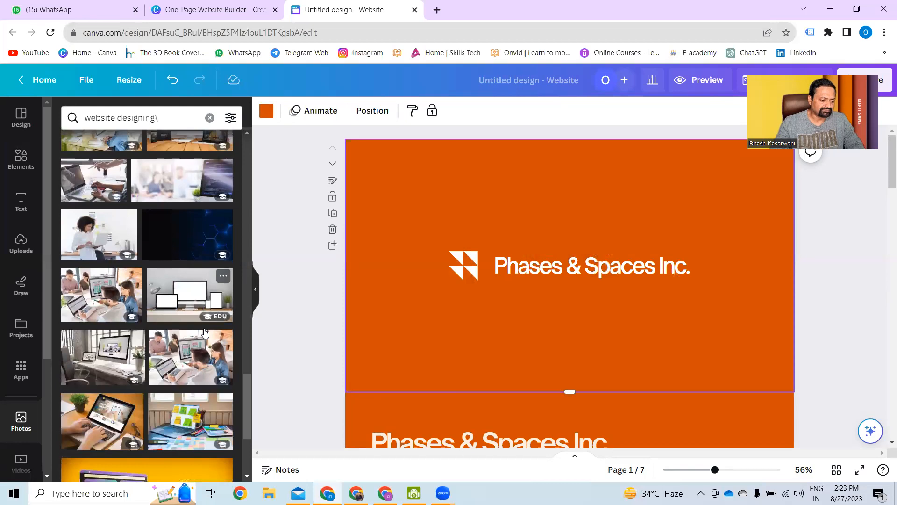
scroll(204, 332, down, 3)
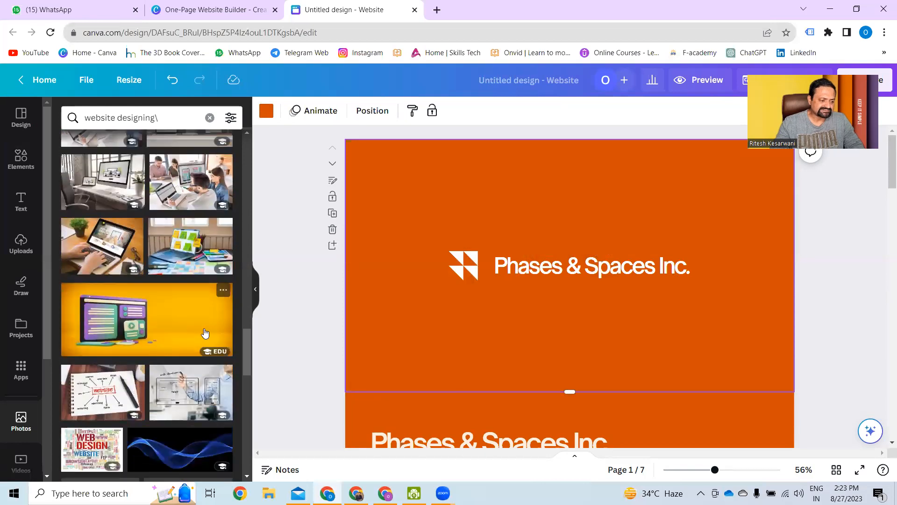
scroll(182, 331, down, 2)
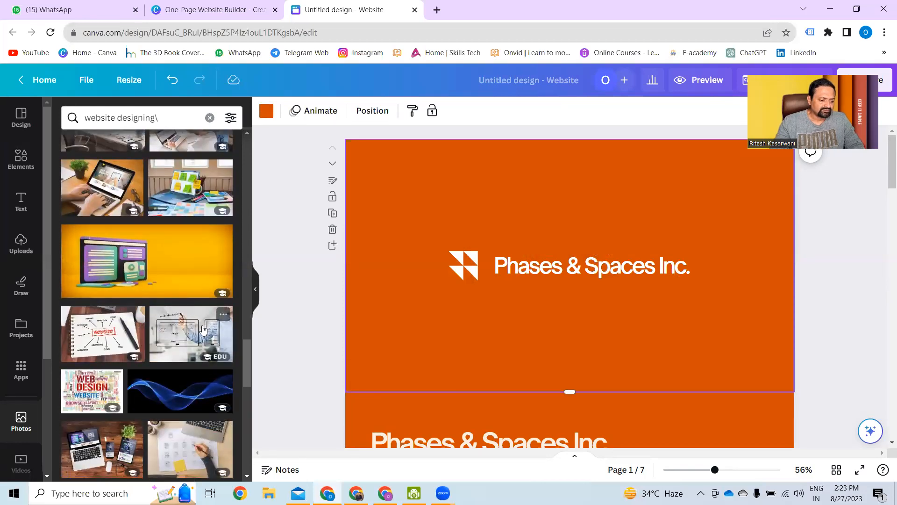
scroll(151, 289, up, 1)
scroll(117, 337, down, 3)
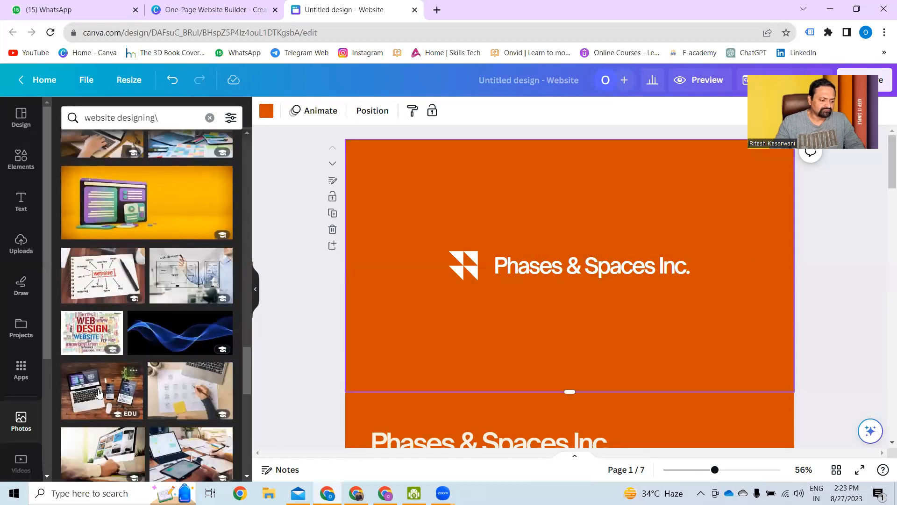
click(99, 394)
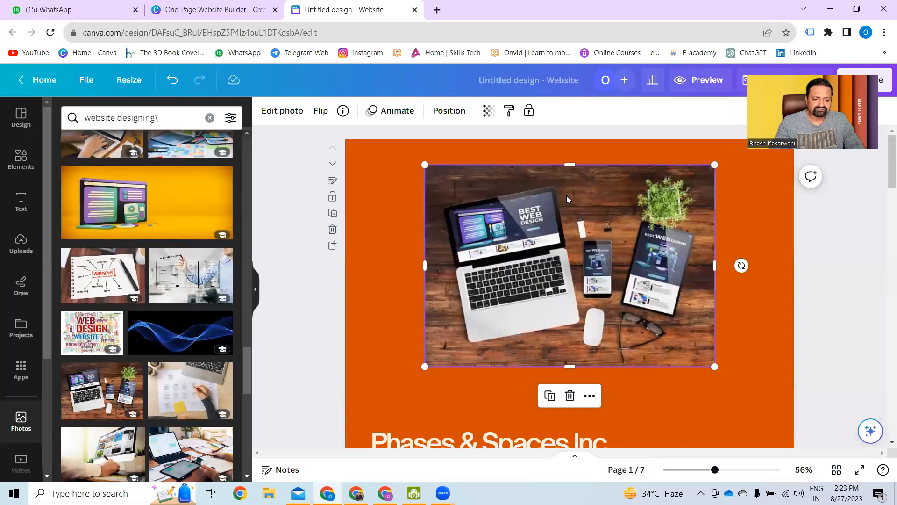
right_click(566, 195)
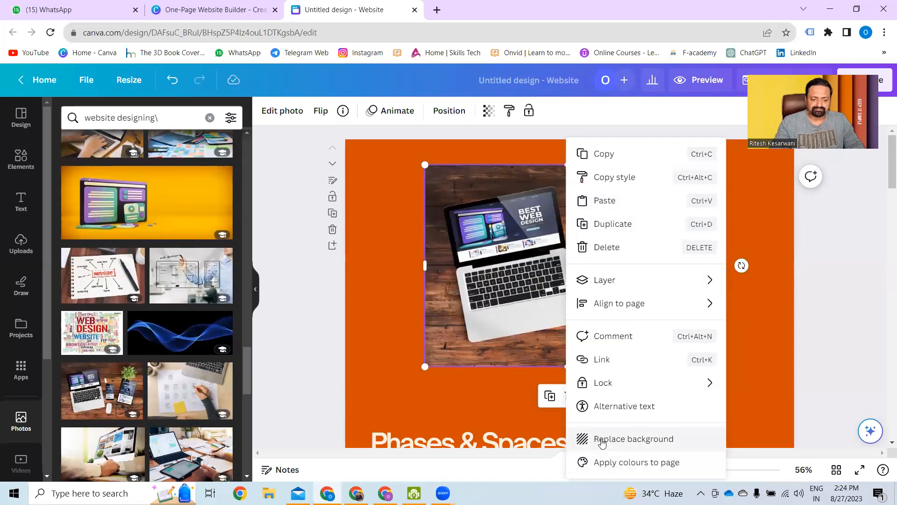
click(631, 439)
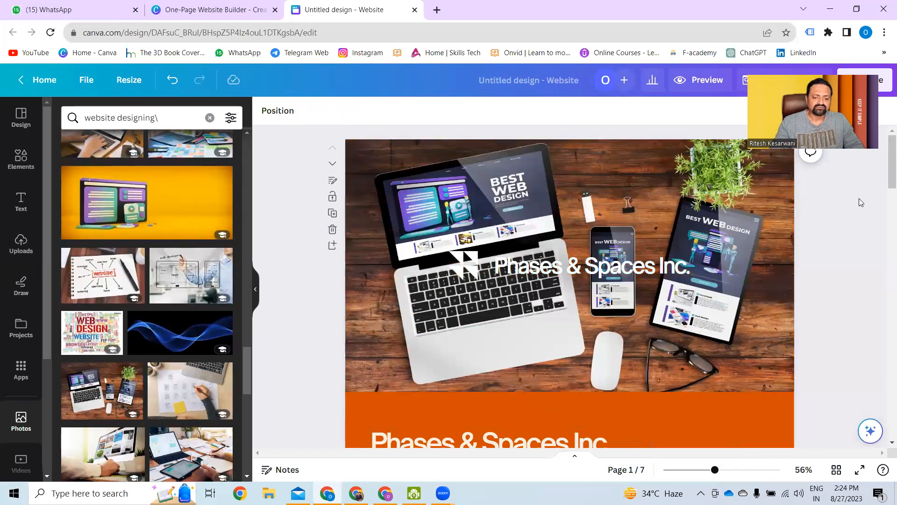
click(590, 272)
click(590, 270)
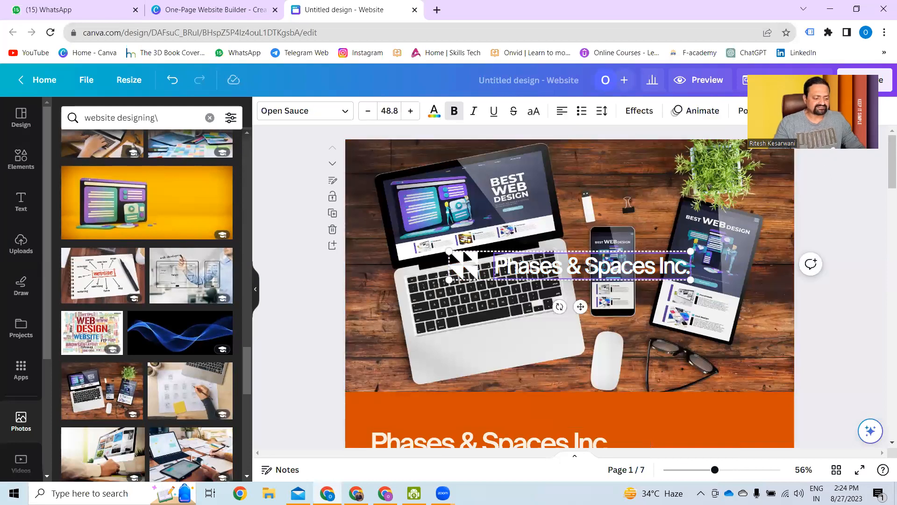
key(ctrl+a)
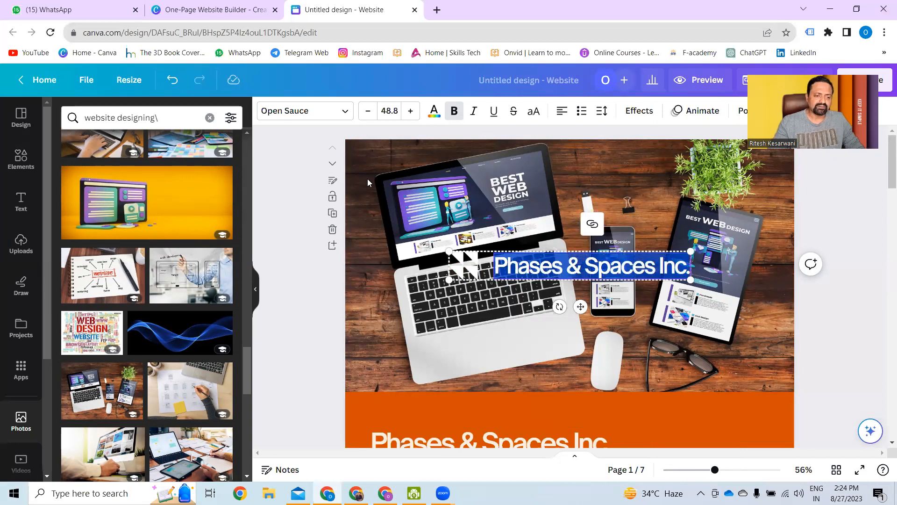
Step: Set the transparency of page 1's background photo to 76
click(406, 160)
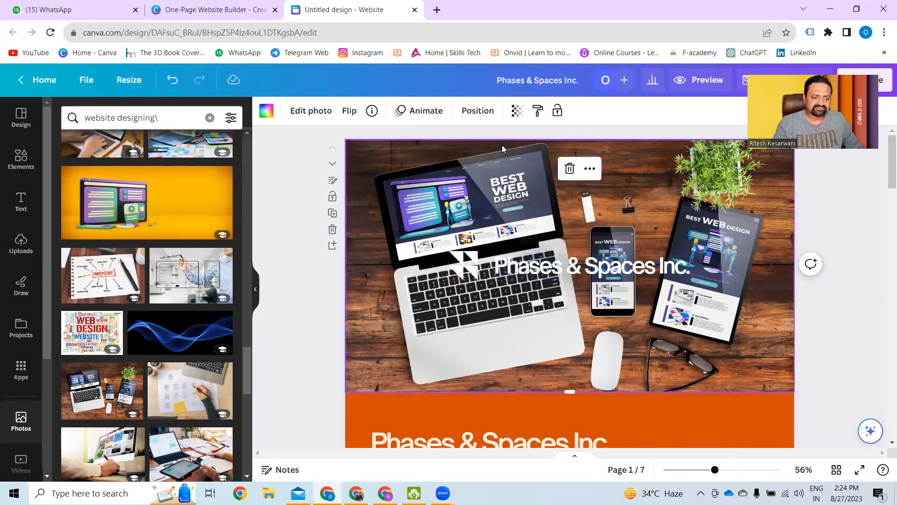
click(518, 111)
drag(516, 162, 492, 169)
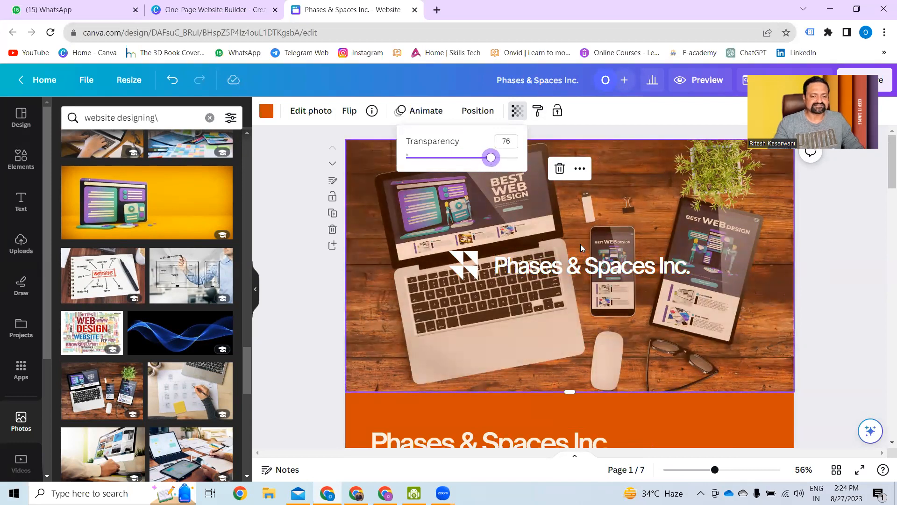
Step: Move the grouped logo and "Phases & Spaces Inc." title to the lower part of page 1, ungroup them and select the logo
click(604, 271)
drag(473, 263, 447, 353)
click(449, 355)
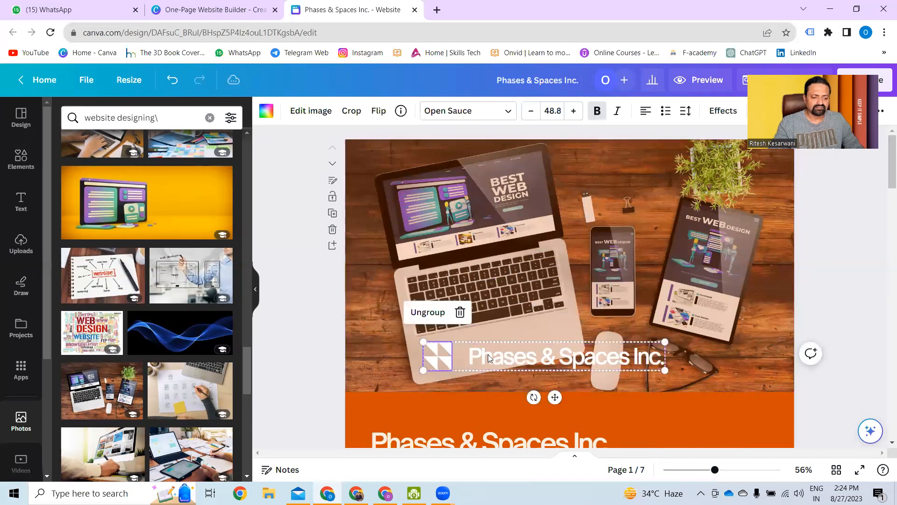
click(427, 313)
click(430, 362)
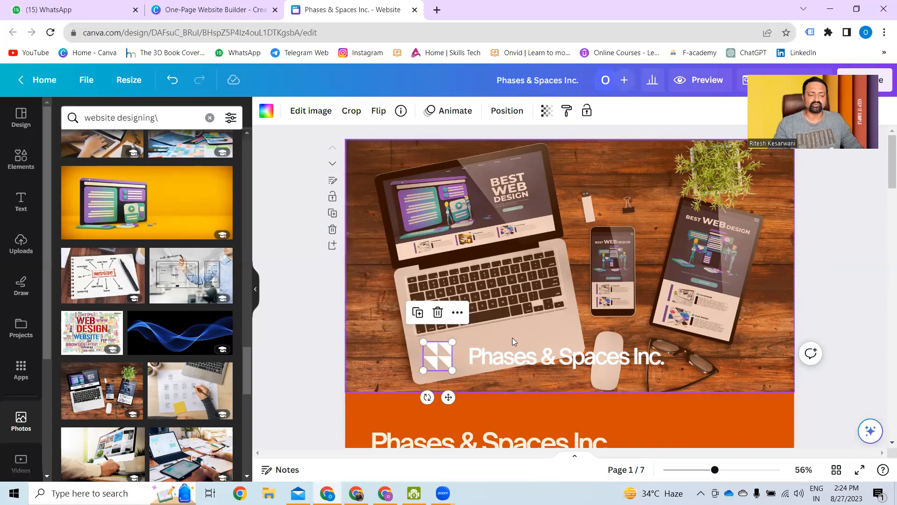
Step: Select all of the text in the "Phases & Spaces Inc." title over page 1's background photo
click(538, 358)
click(537, 358)
key(ctrl+a)
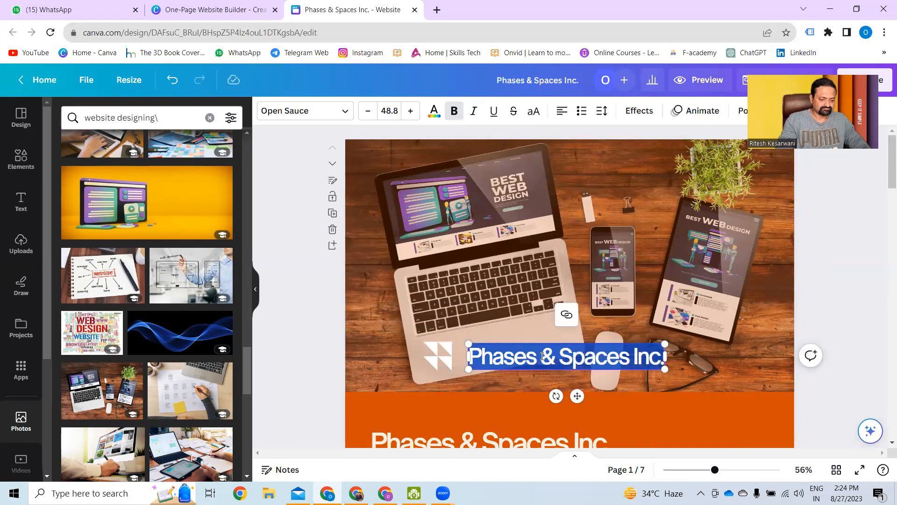
text(Designin)
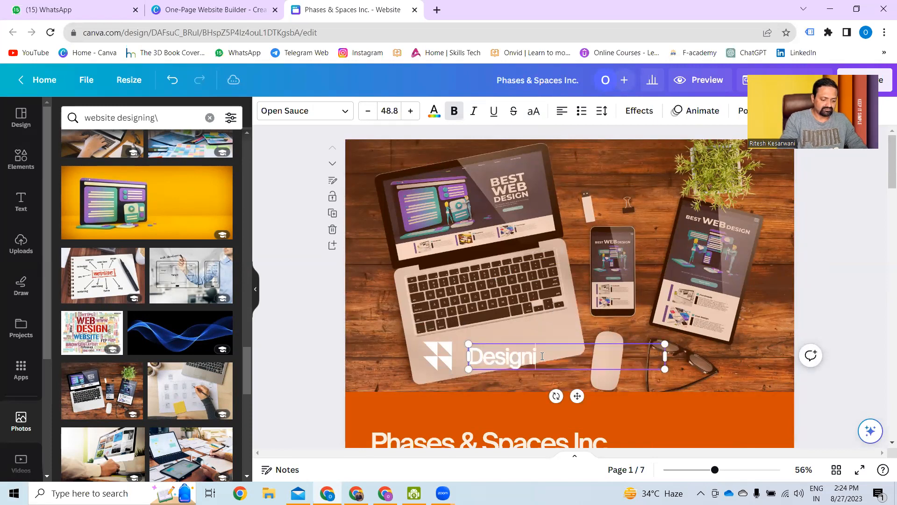
key(BackSpace)
key(BackSpace)
key(BackSpace)
key(BackSpace)
key(BackSpace)
key(BackSpace)
key(BackSpace)
key(BackSpace)
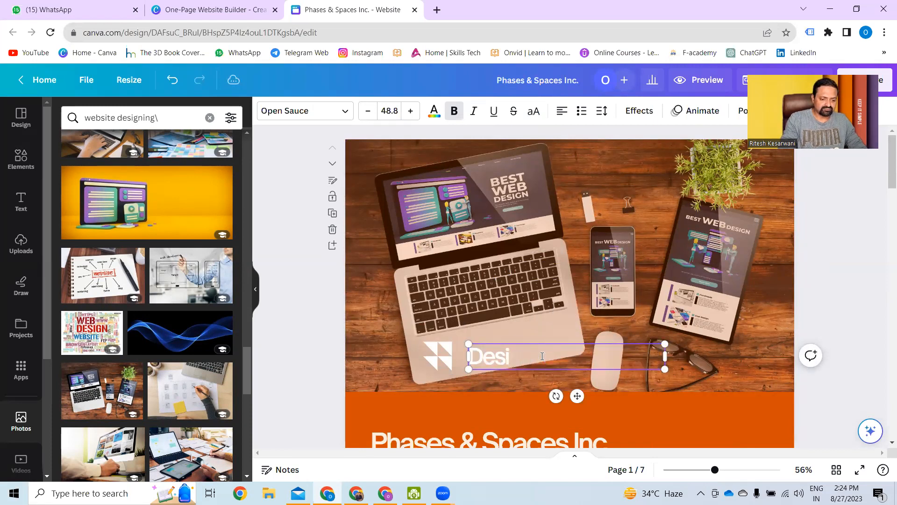
Step: Enter "Get your Stunning Website" as the title beside the logo on page 1
text(Get your)
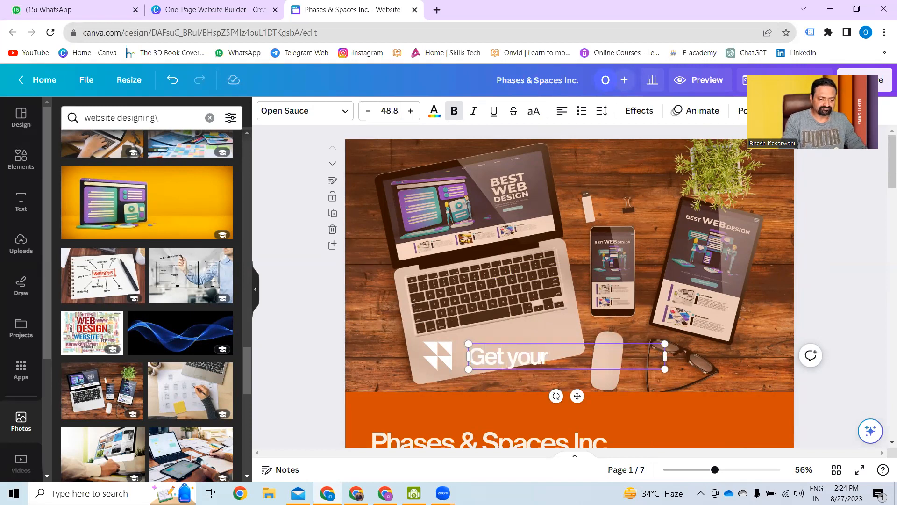
text( Stunning)
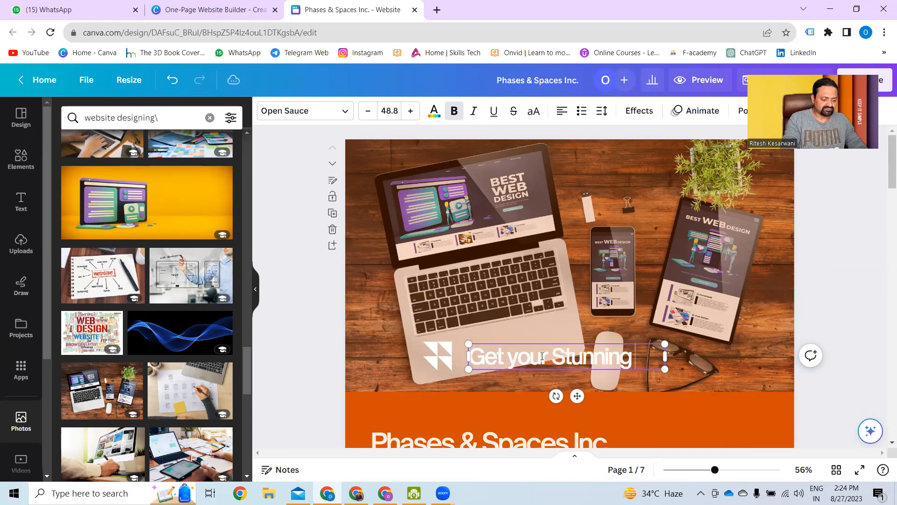
text( Website)
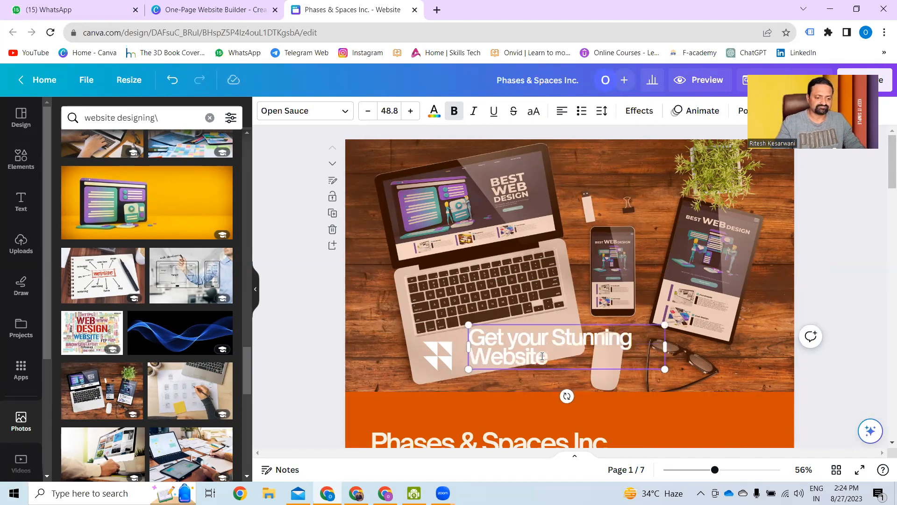
Step: Widen the "Get your Stunning Website" text box to fit on one line and move it right next to the logo
drag(664, 347, 717, 356)
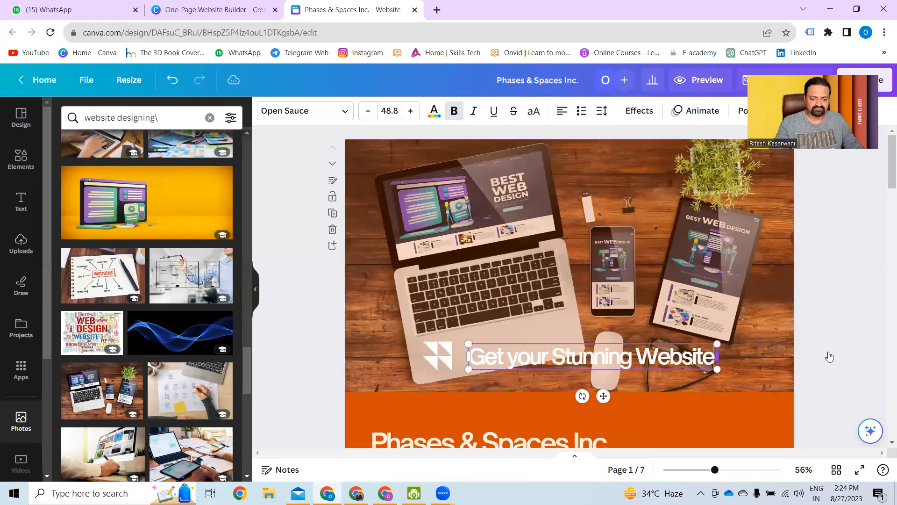
click(856, 338)
click(644, 361)
drag(644, 359, 632, 357)
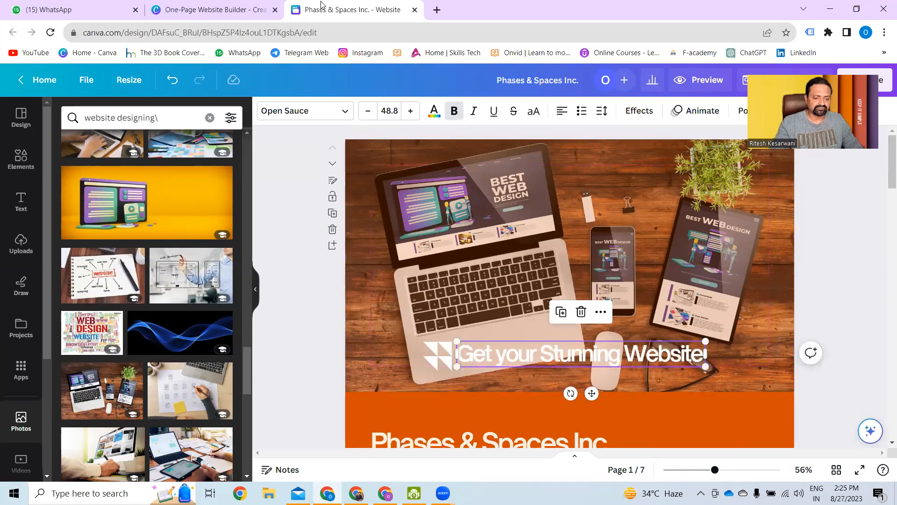
Step: Try the orange document colour and a yellow default colour on the "Get your Stunning Website" title
click(434, 111)
click(131, 183)
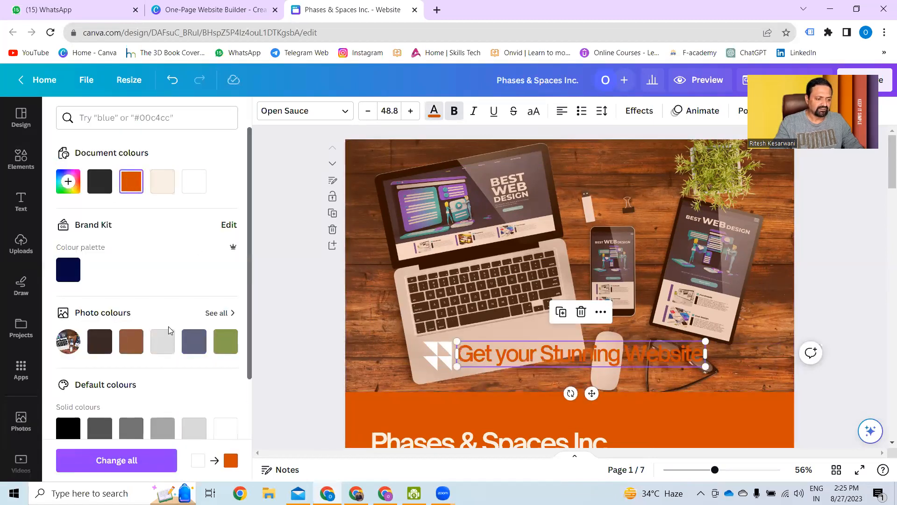
scroll(171, 330, down, 3)
click(160, 380)
Step: Search the text colours for "yellow" and colour the title in the bright yellow found by the search
click(142, 118)
text(yellow)
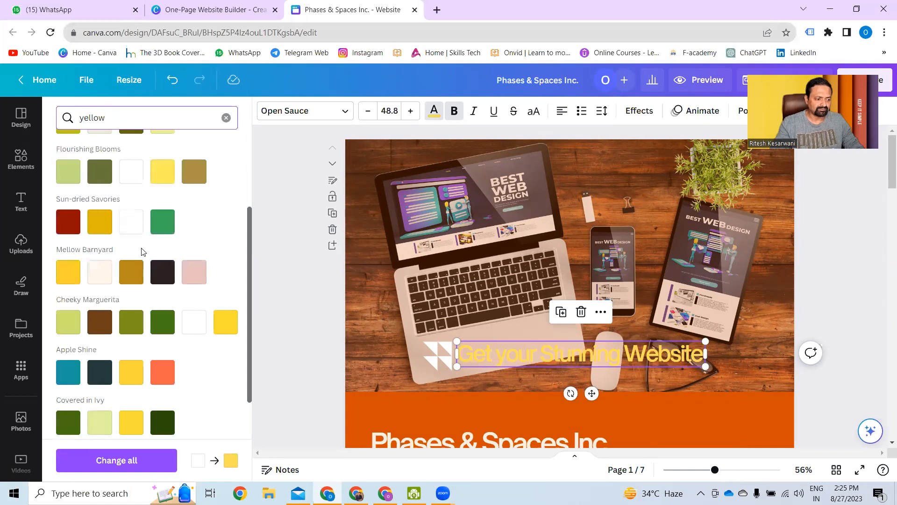
scroll(97, 172, up, 3)
click(68, 171)
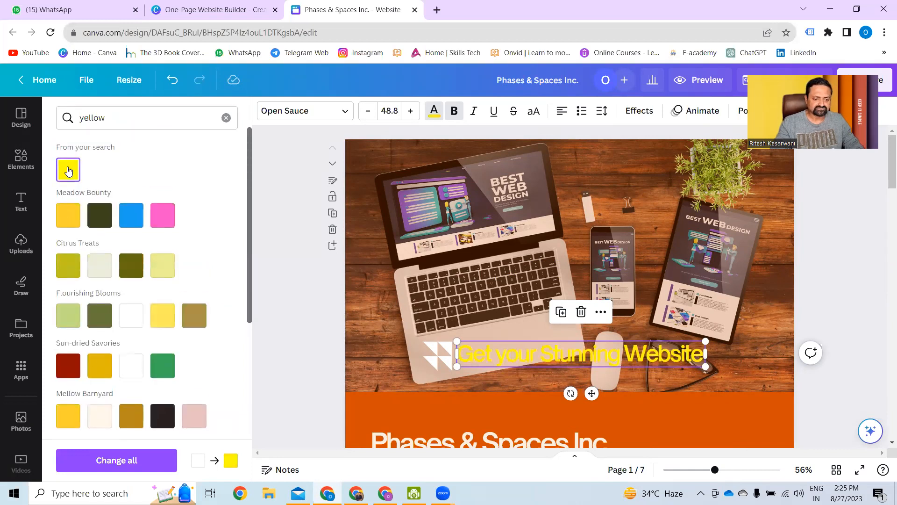
Step: Try the pink, blue and amber swatches of the Meadow Bounty palette on the title
click(162, 216)
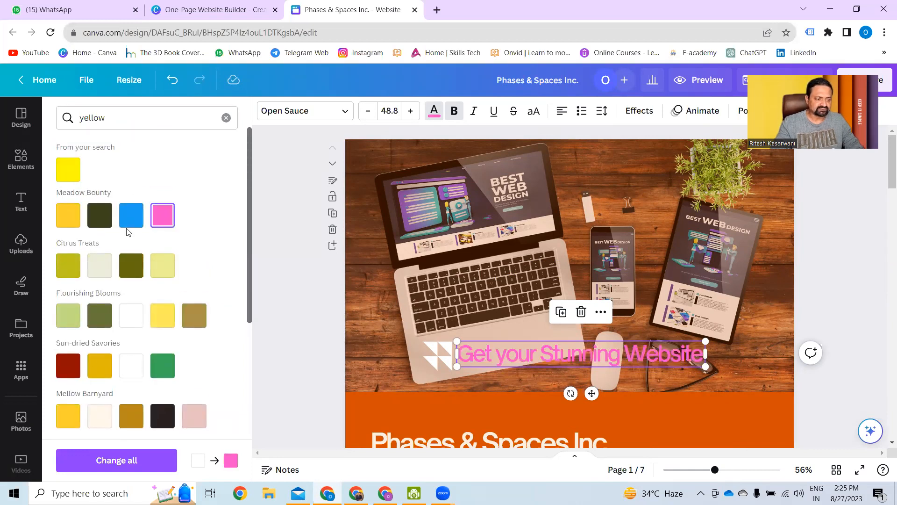
click(131, 215)
scroll(171, 346, down, 3)
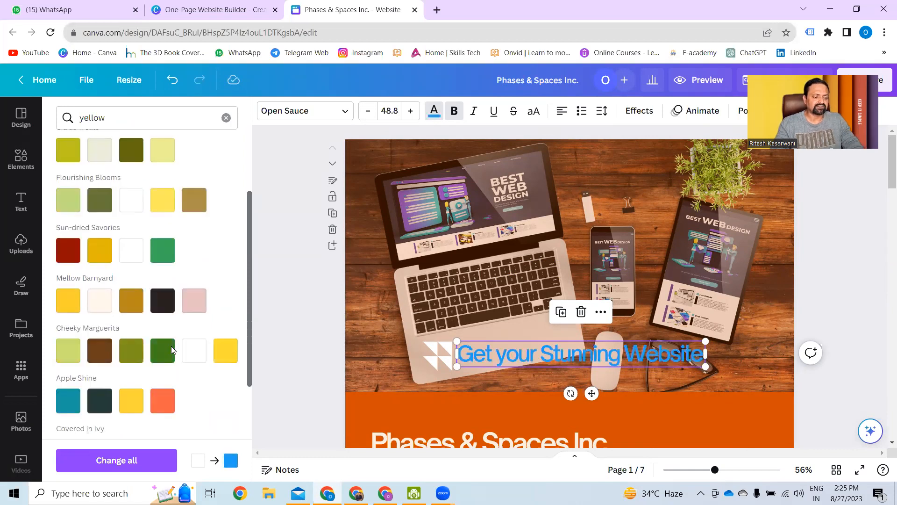
scroll(175, 257, up, 3)
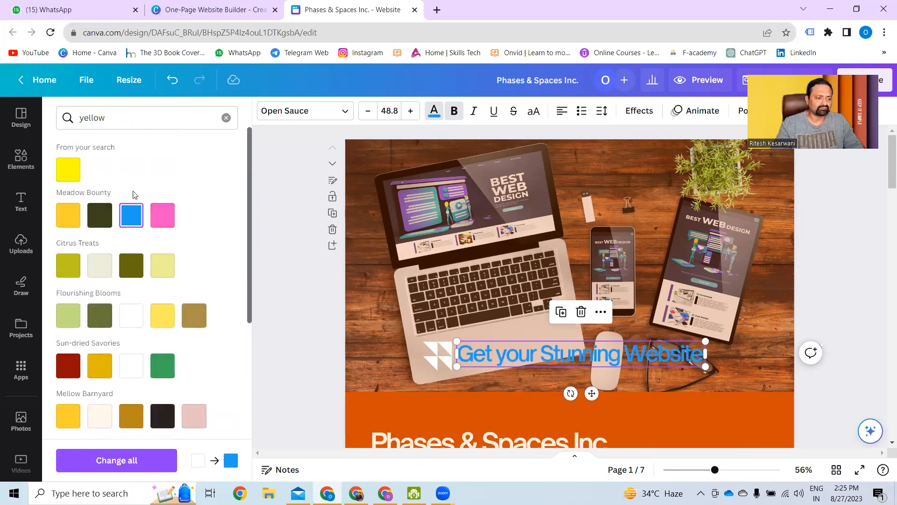
click(68, 215)
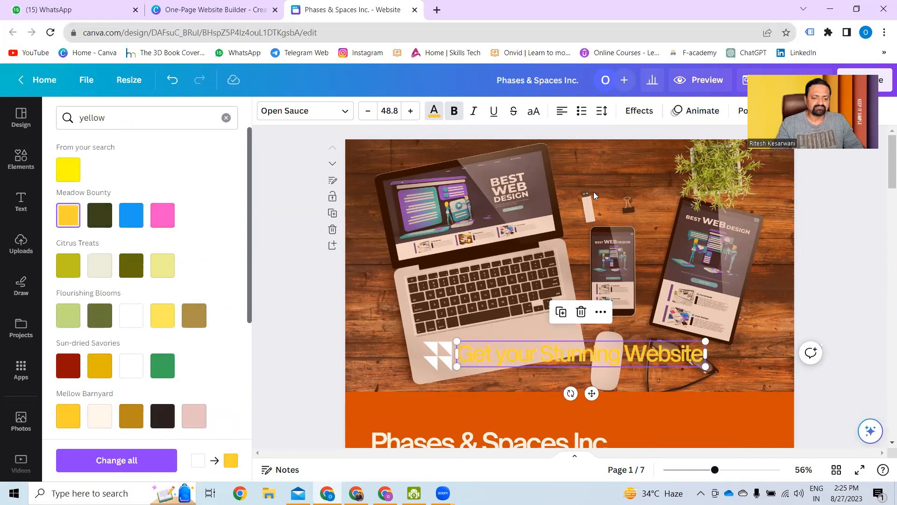
Step: Colour the title with the dark olive swatch of the Meadow Bounty palette and deselect it
click(103, 220)
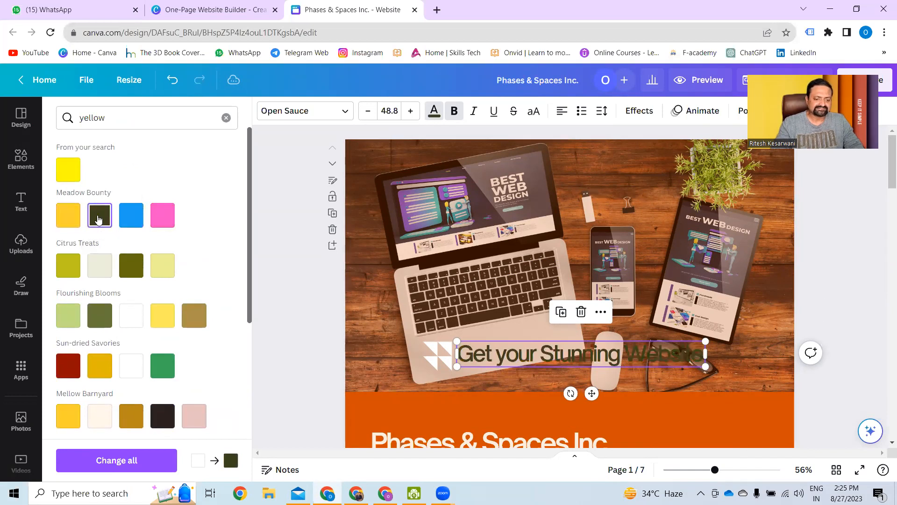
click(827, 286)
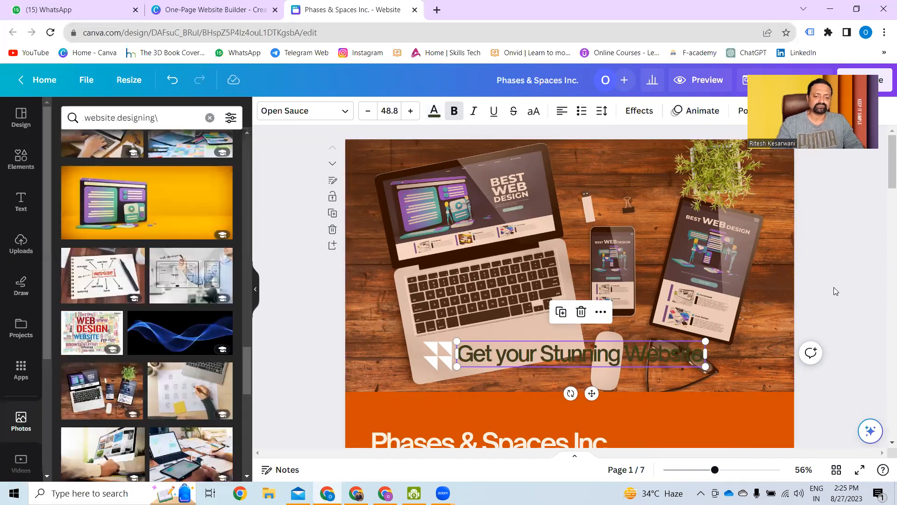
click(833, 287)
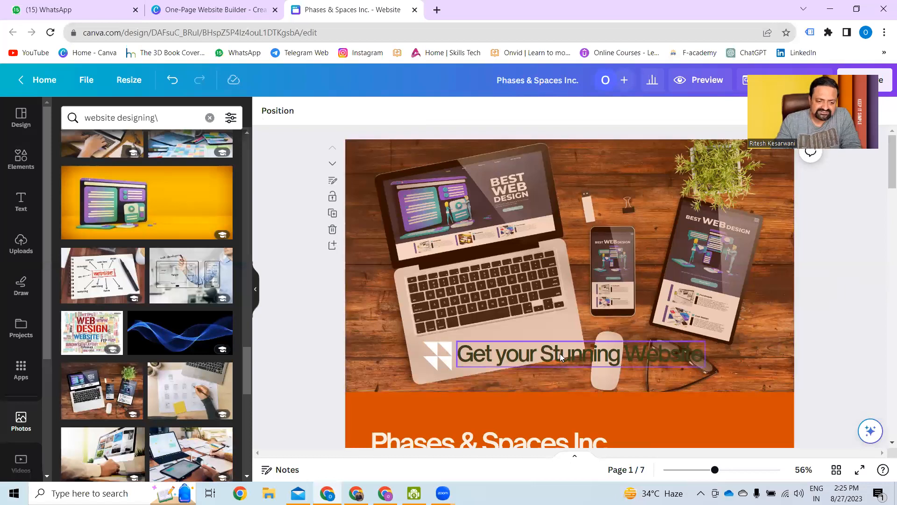
Step: Change the font of the "Get your Stunning Website" title to Antonio
click(537, 361)
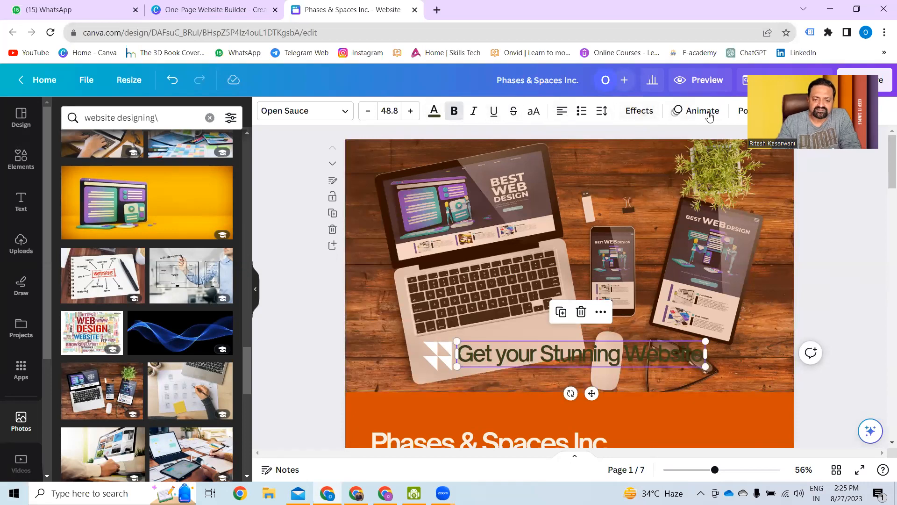
click(345, 115)
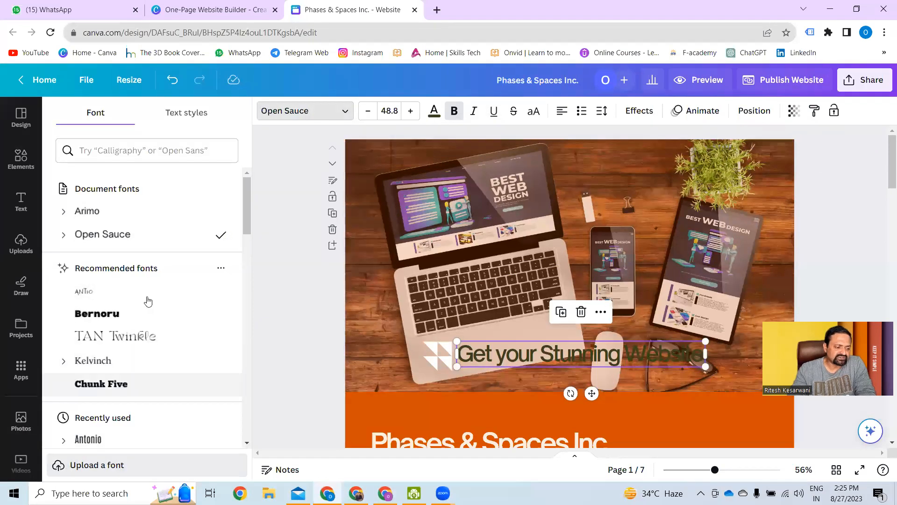
scroll(149, 292, down, 3)
scroll(149, 292, down, 1)
click(98, 271)
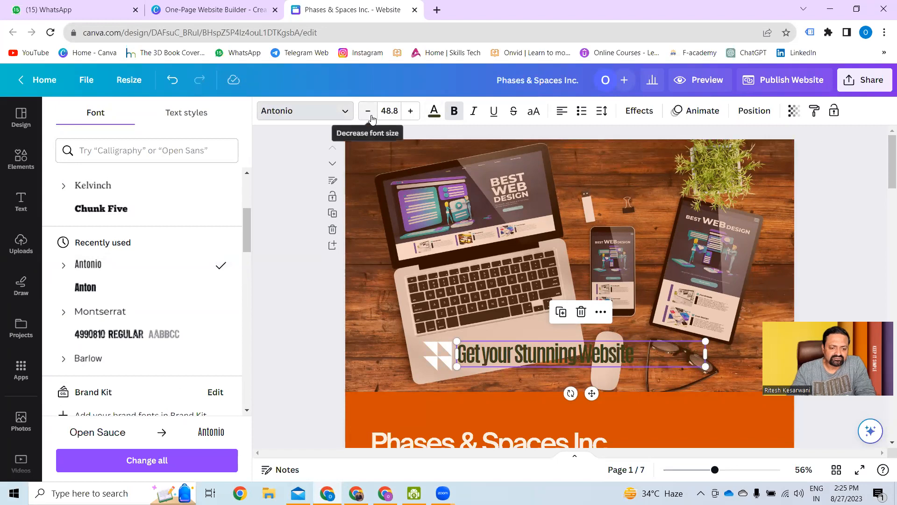
Step: Increase the title's font size to 53.8 and set its letter spacing to 0
click(411, 111)
click(410, 111)
click(410, 111)
click(410, 112)
click(411, 111)
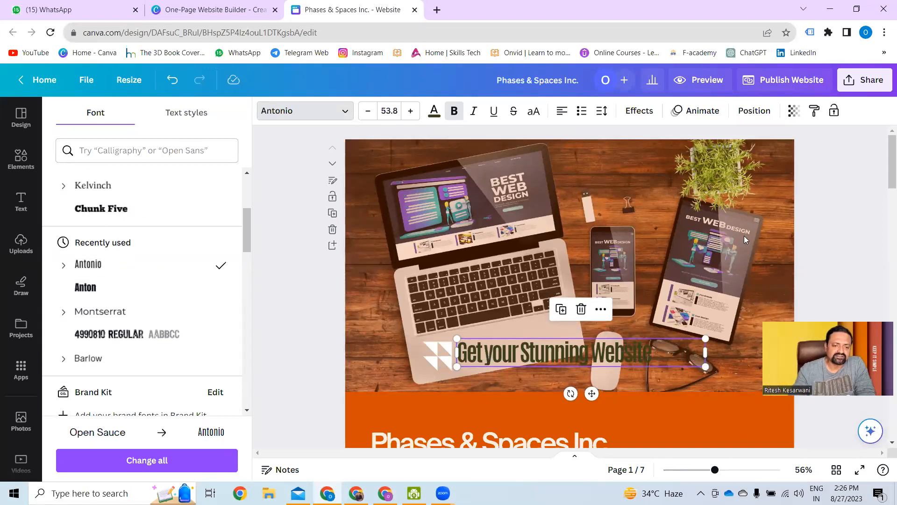
click(602, 110)
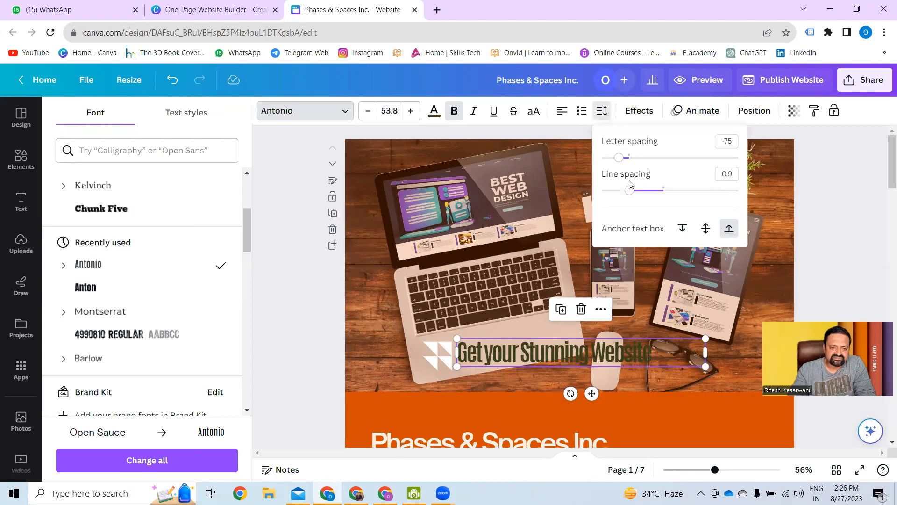
mouse_move(626, 161)
mouse_down()
mouse_move(640, 164)
mouse_move(630, 164)
mouse_up()
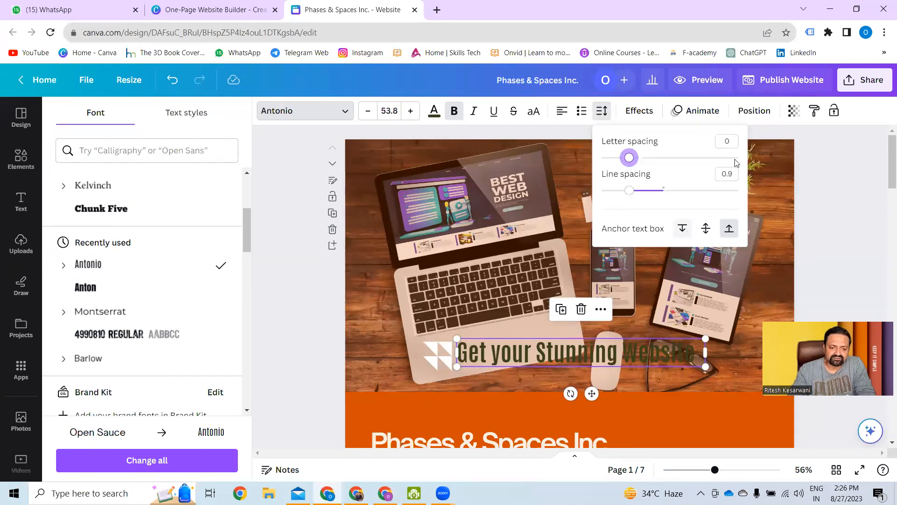
Step: Try switching bold, italic, underline and strikethrough on the title, returning each one to its original setting
click(453, 116)
click(453, 116)
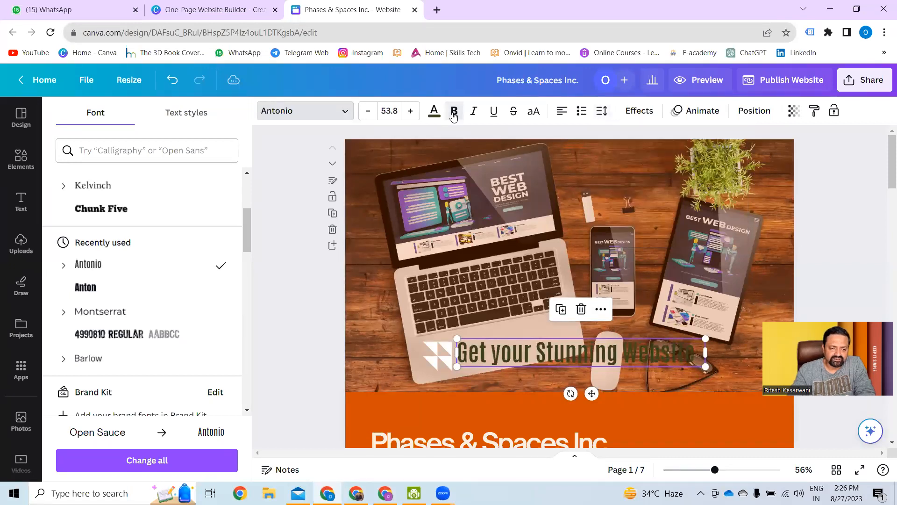
click(474, 112)
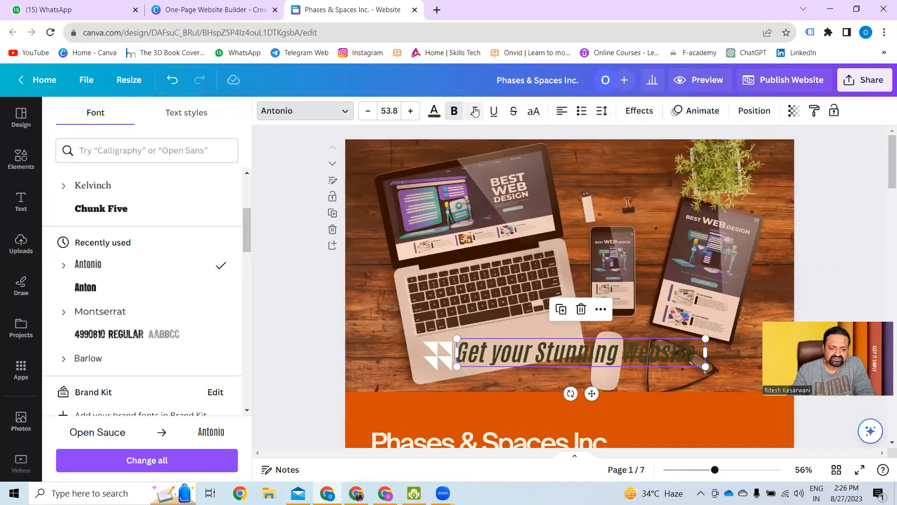
click(474, 111)
click(494, 113)
click(495, 113)
click(512, 114)
click(512, 114)
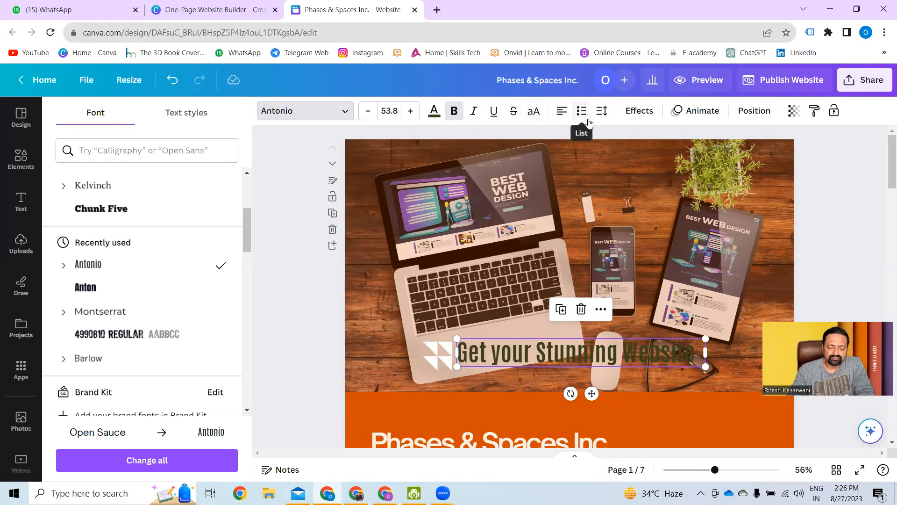
Step: Apply the Background text effect to the "Get your Stunning Website" title
click(643, 114)
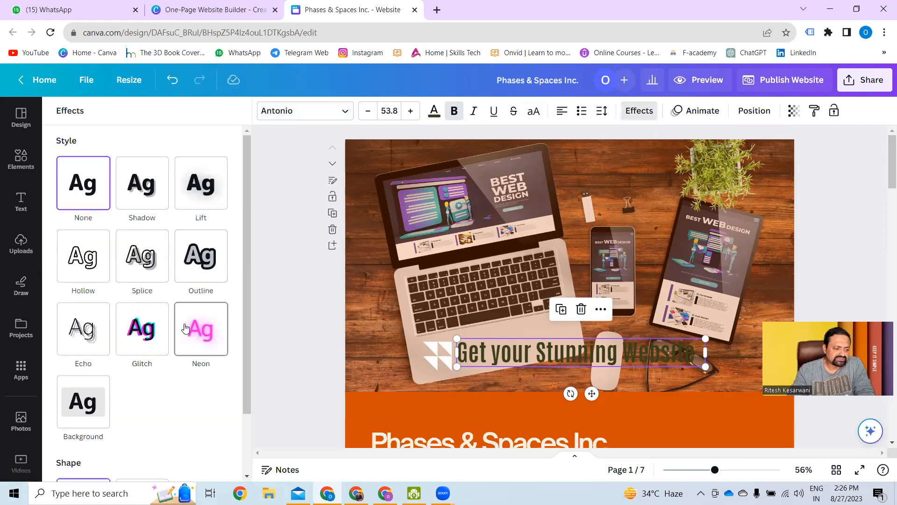
scroll(183, 329, down, 2)
click(88, 336)
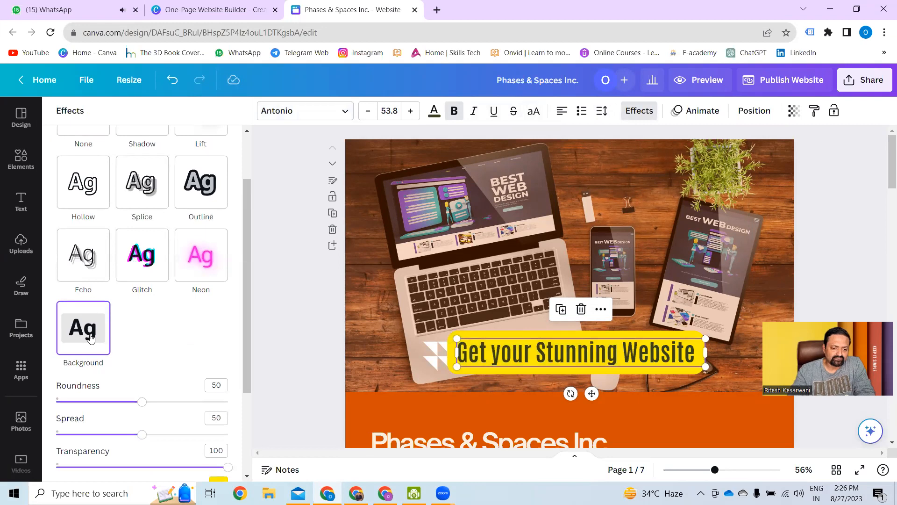
scroll(223, 325, down, 3)
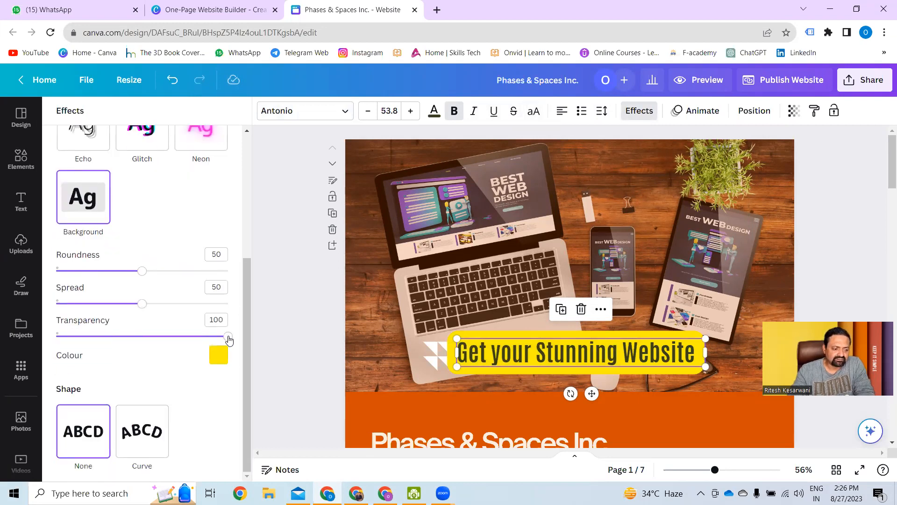
Step: Try orange, dark olive and white document colours for the title's background effect
click(223, 356)
click(157, 227)
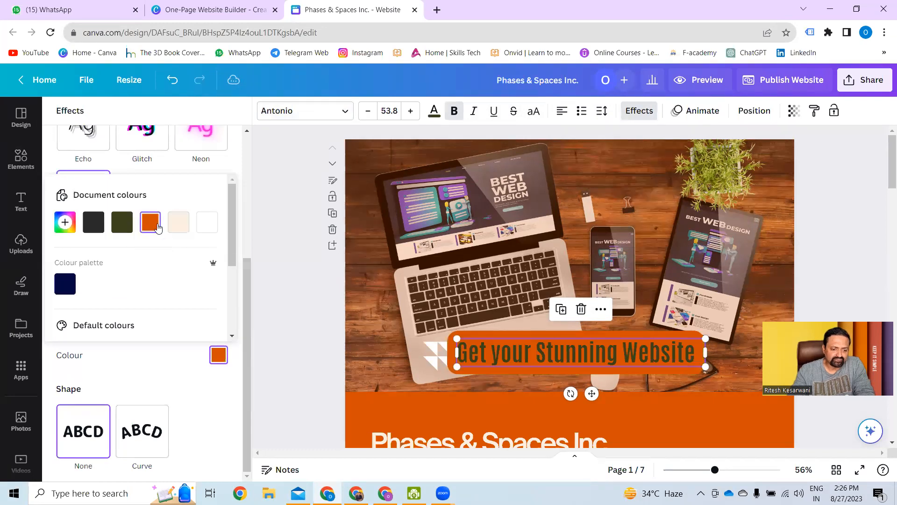
click(113, 224)
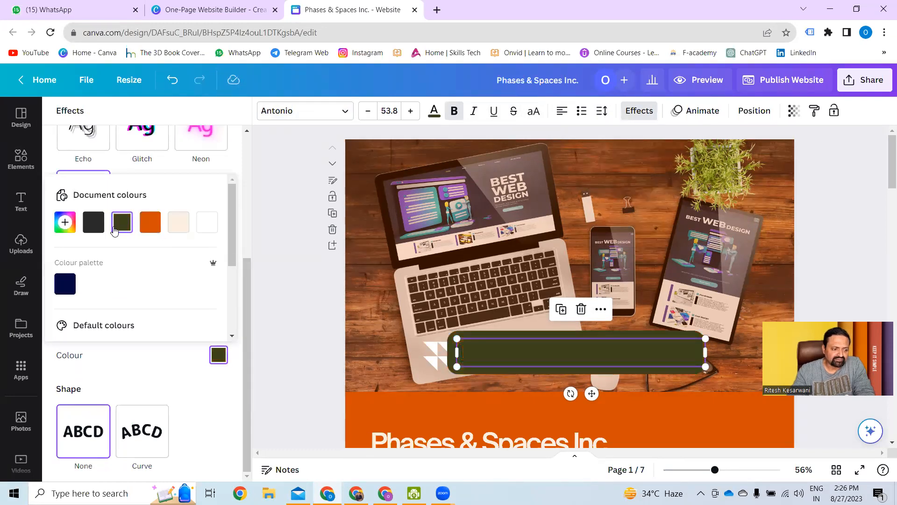
click(204, 233)
Step: Set the title's background effect colour to the custom yellow #EBCD0A
click(179, 226)
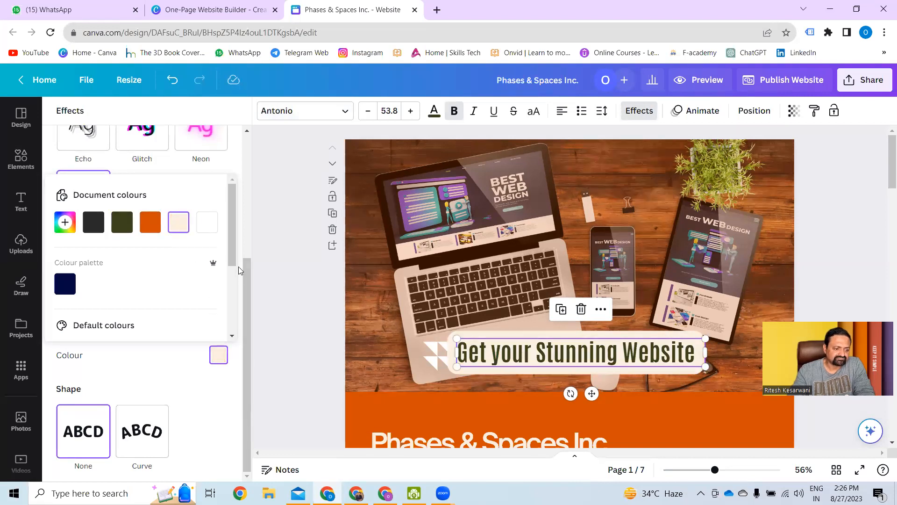
click(64, 222)
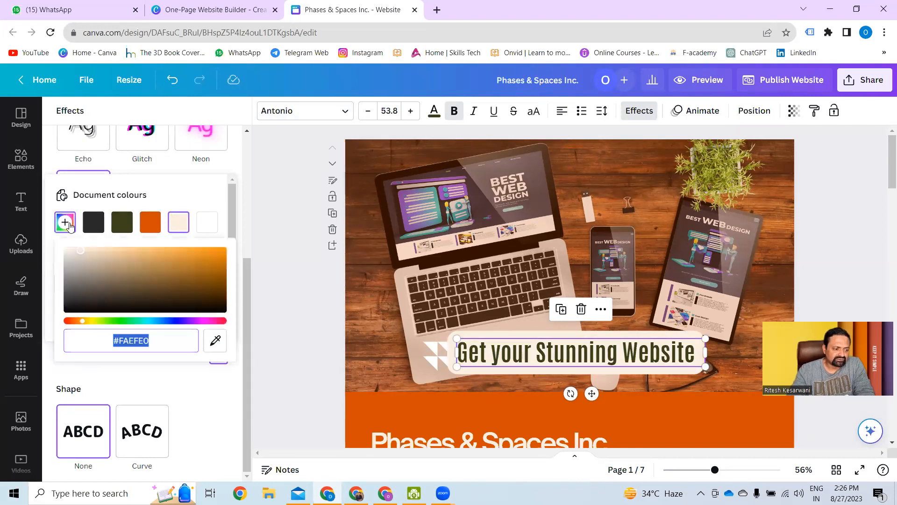
click(89, 323)
drag(88, 324, 91, 326)
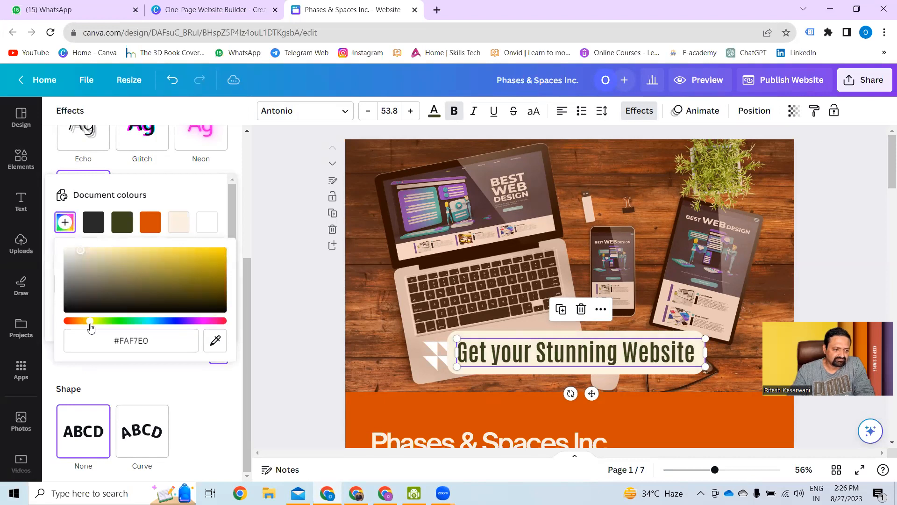
click(220, 253)
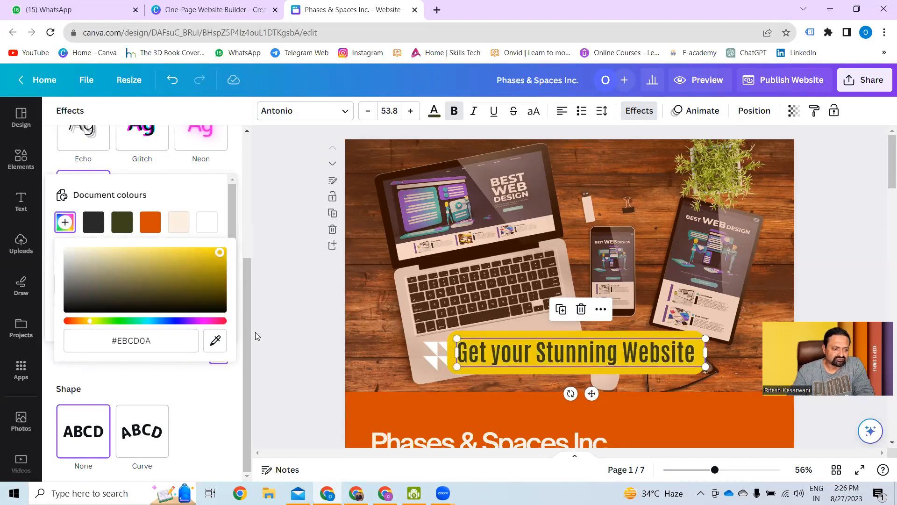
click(204, 409)
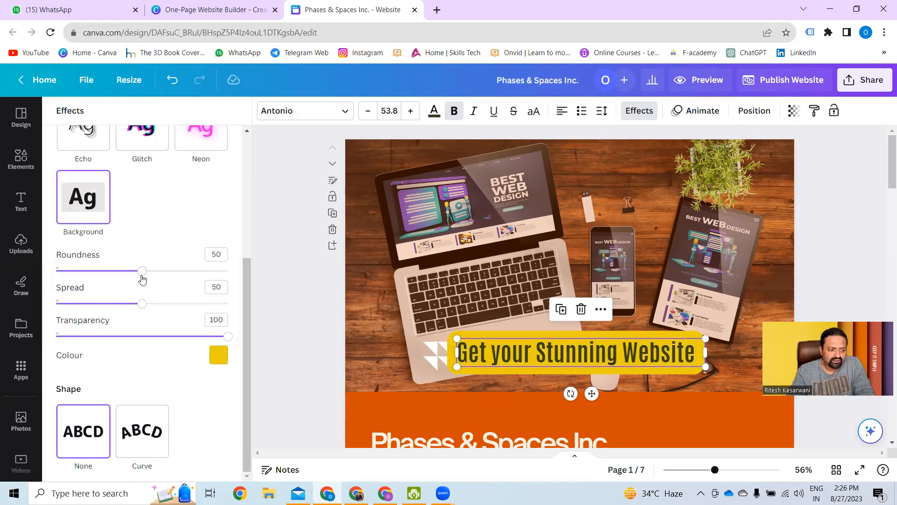
Step: Set the title background's roundness to 0 and shift the title slightly to the right on the hero photo
drag(144, 276, 232, 275)
drag(301, 292, 57, 286)
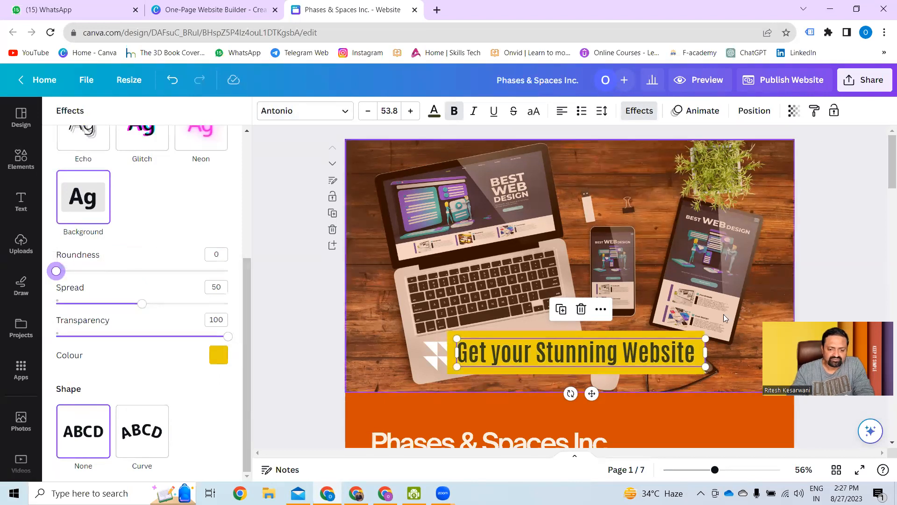
click(700, 369)
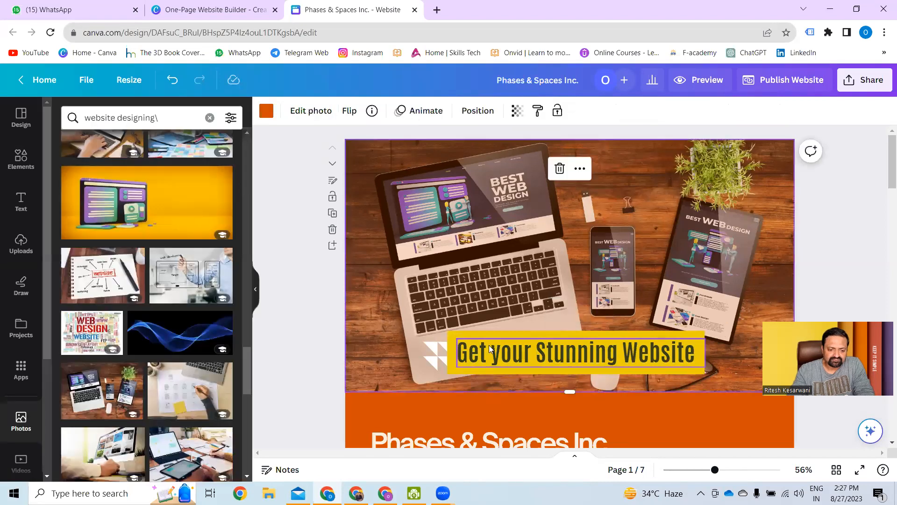
mouse_move(529, 356)
mouse_down()
mouse_move(529, 330)
mouse_move(547, 355)
mouse_move(508, 341)
mouse_move(537, 357)
mouse_up()
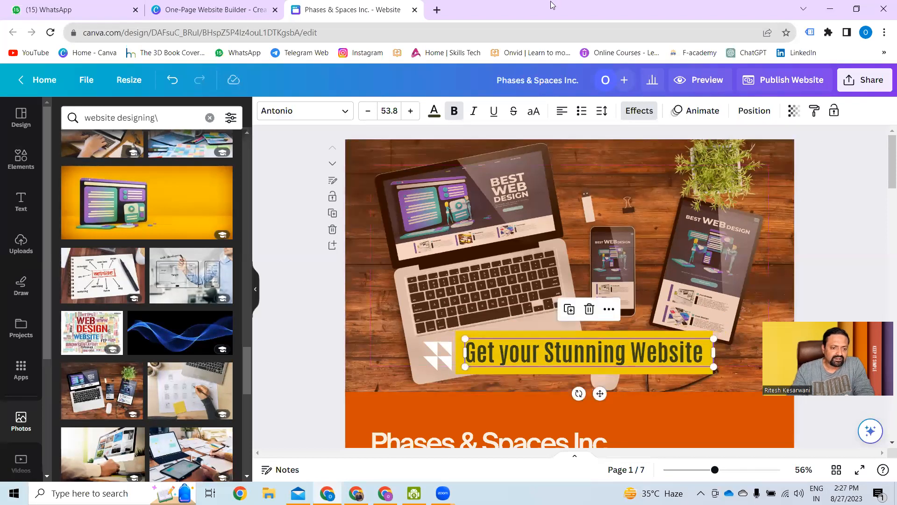
Step: Set the spread of the title's background effect to 100
click(639, 111)
scroll(178, 360, down, 4)
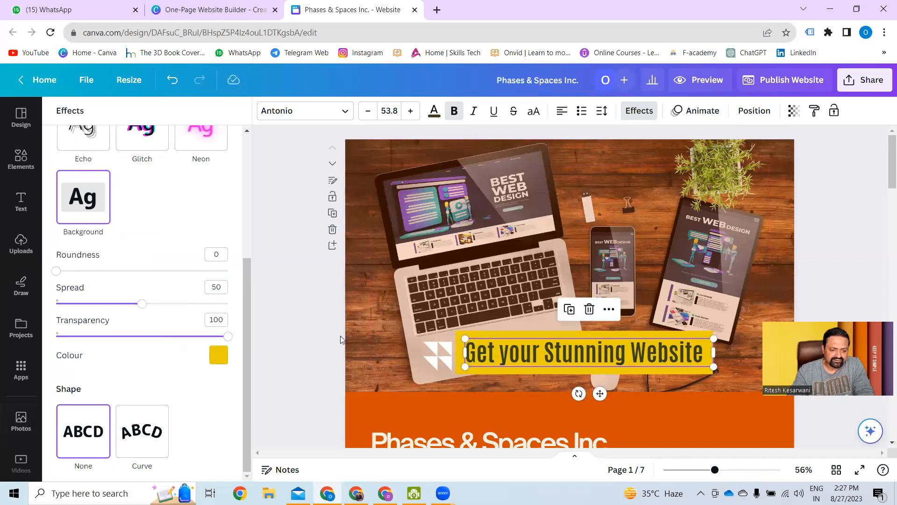
drag(143, 305, 301, 317)
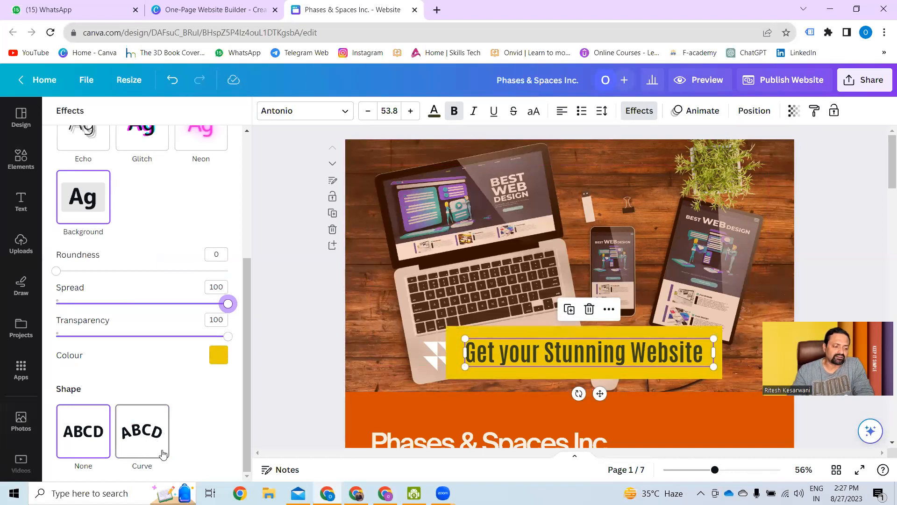
Step: Apply the Curve text shape to the title with a curve value of 0
click(156, 441)
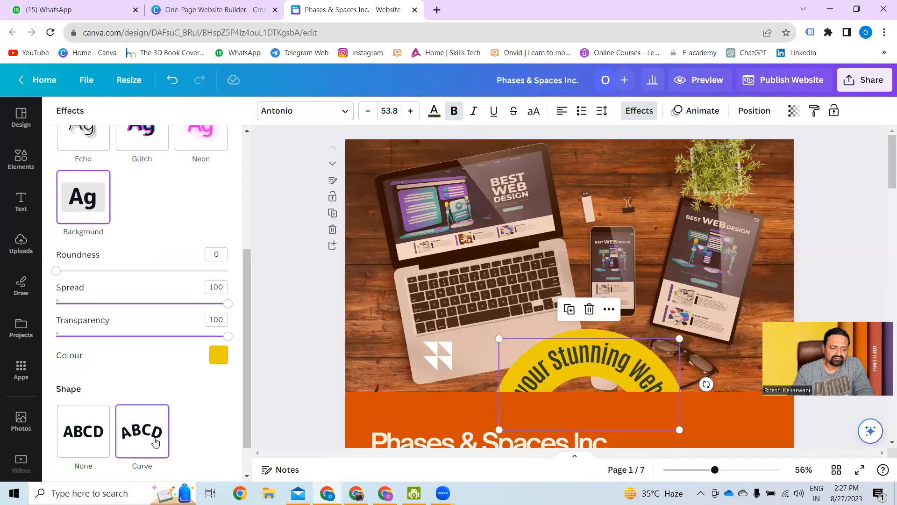
scroll(192, 398, down, 1)
drag(203, 462, 147, 471)
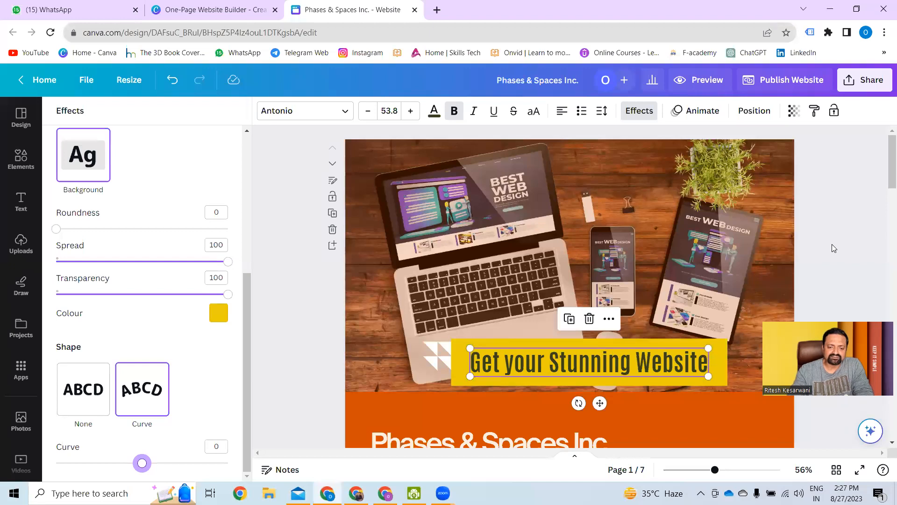
click(837, 274)
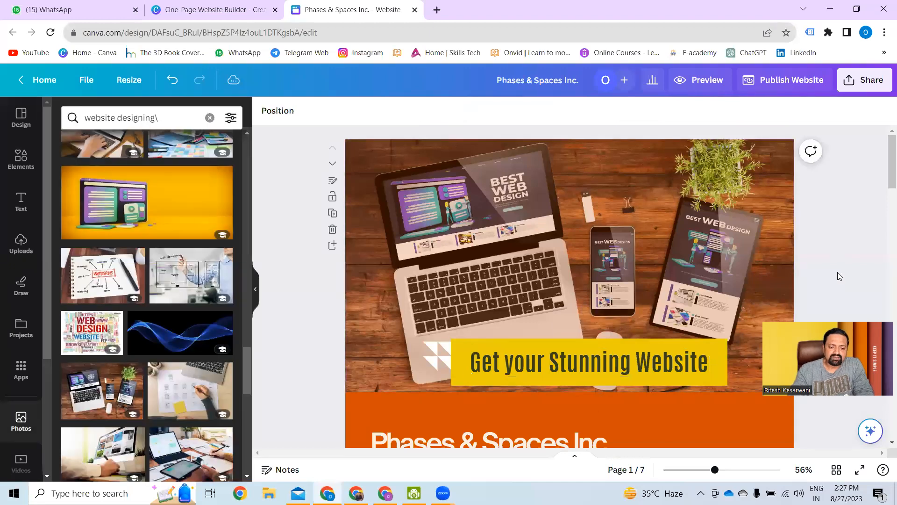
Step: Apply the Pan text animation to the title, moving rightwards at a reduced speed
click(564, 367)
click(709, 117)
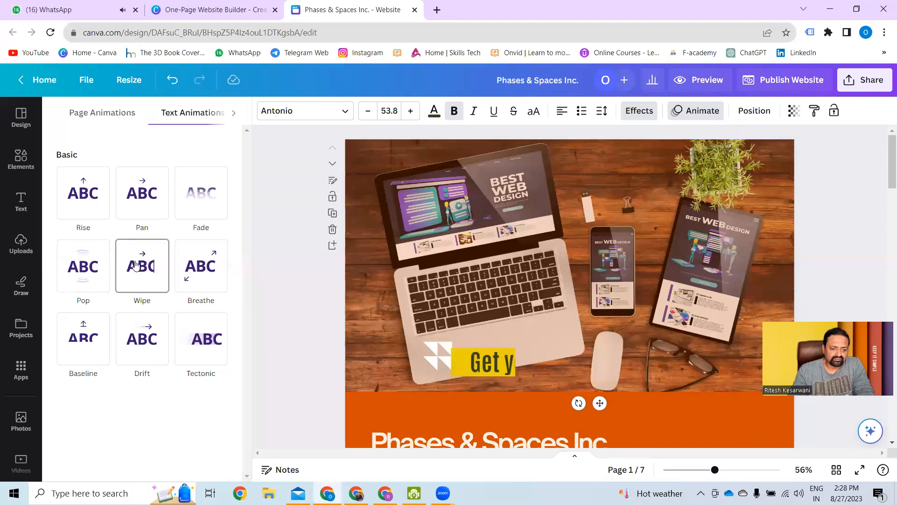
click(154, 198)
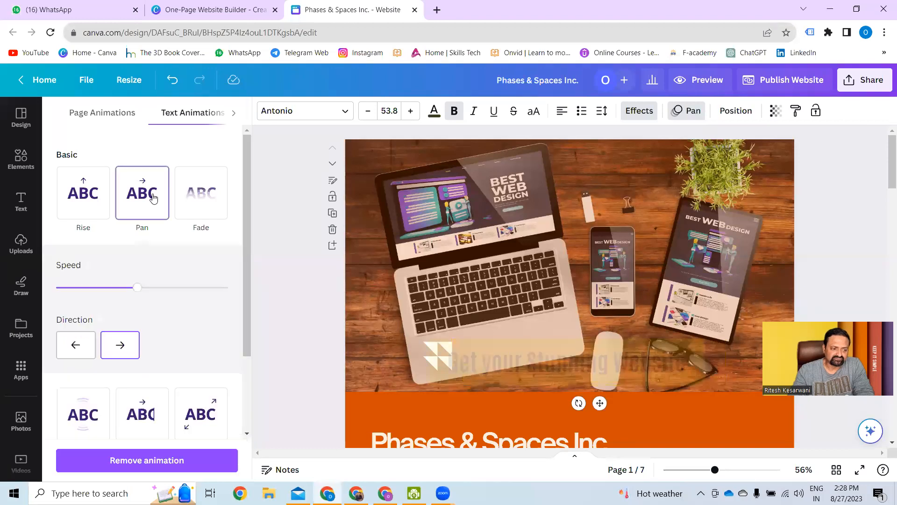
scroll(187, 290, down, 2)
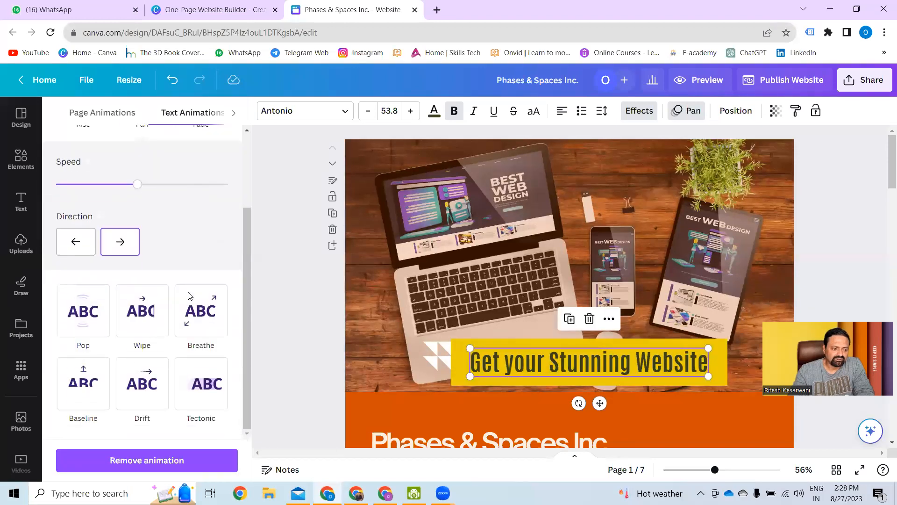
click(122, 253)
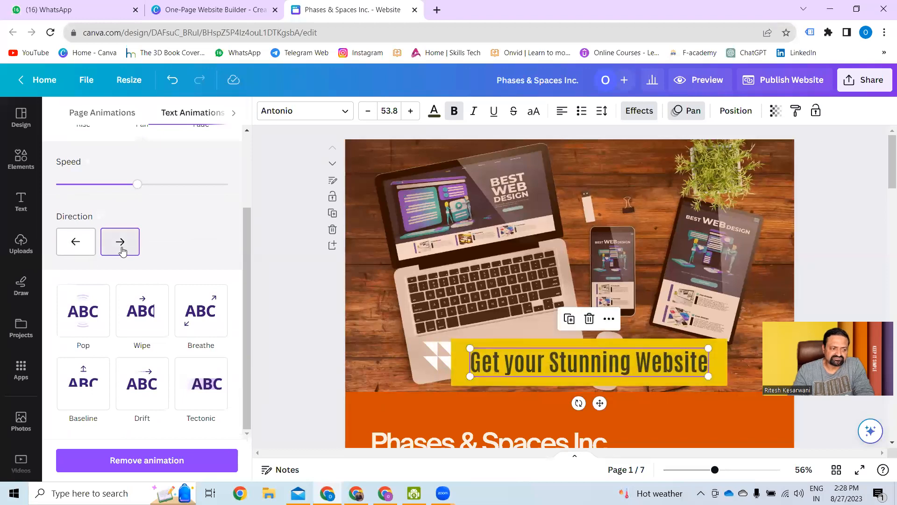
drag(140, 189, 97, 189)
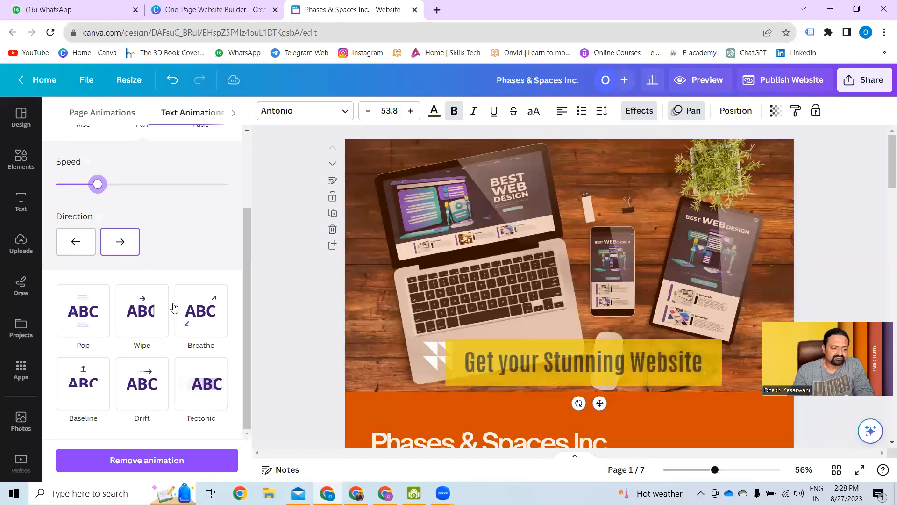
click(844, 213)
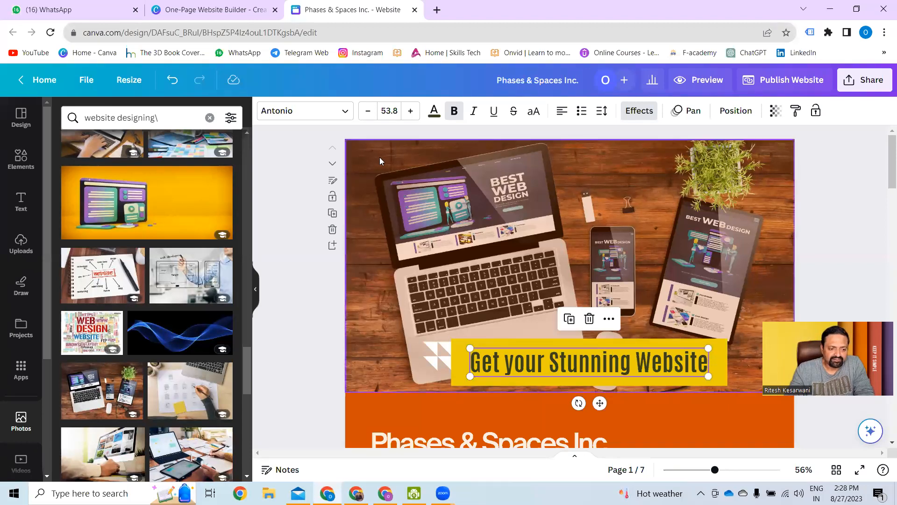
Step: Move the logo to the upper-left corner of the hero photo and shift the title slightly up and left
drag(435, 348, 368, 157)
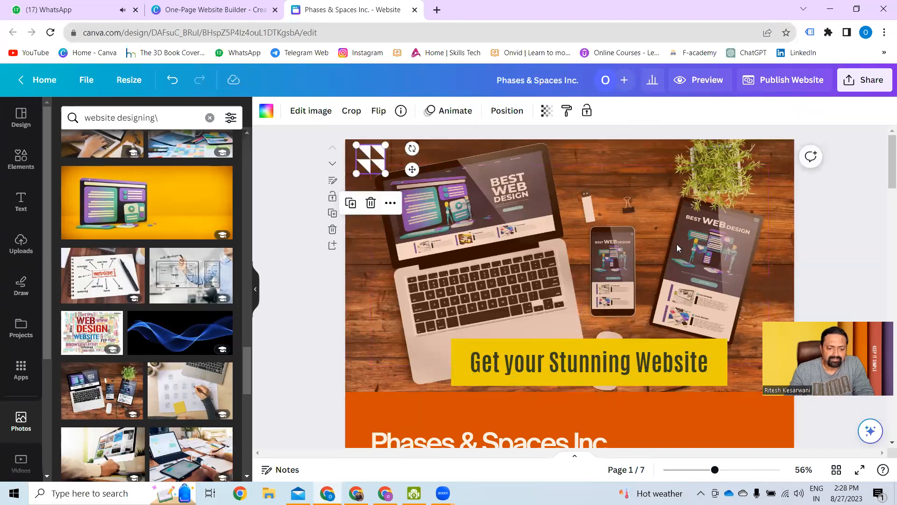
click(838, 233)
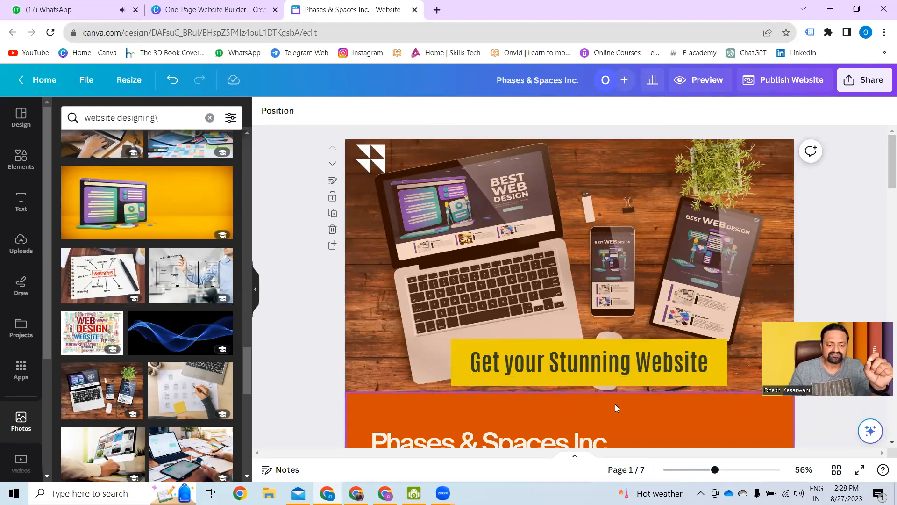
drag(615, 366, 608, 358)
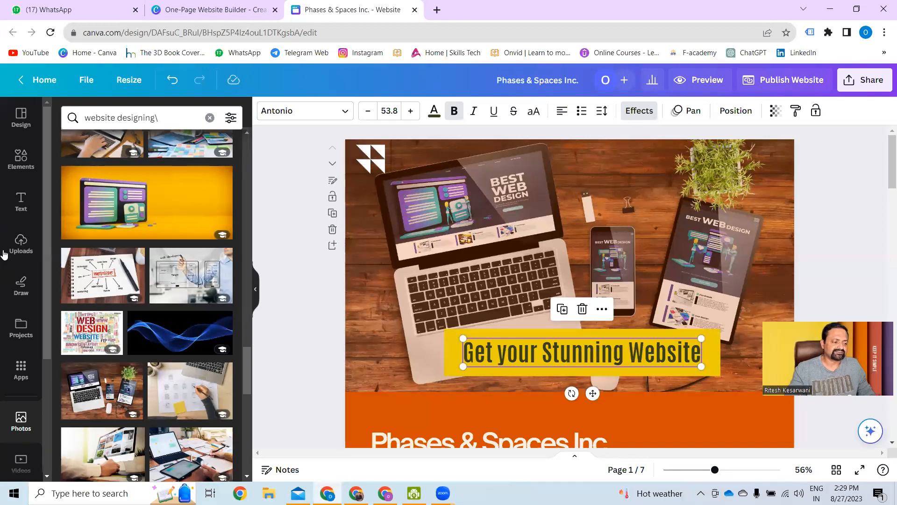
Step: Add a subheading to the hero section with the text "Get a Quote"
click(21, 202)
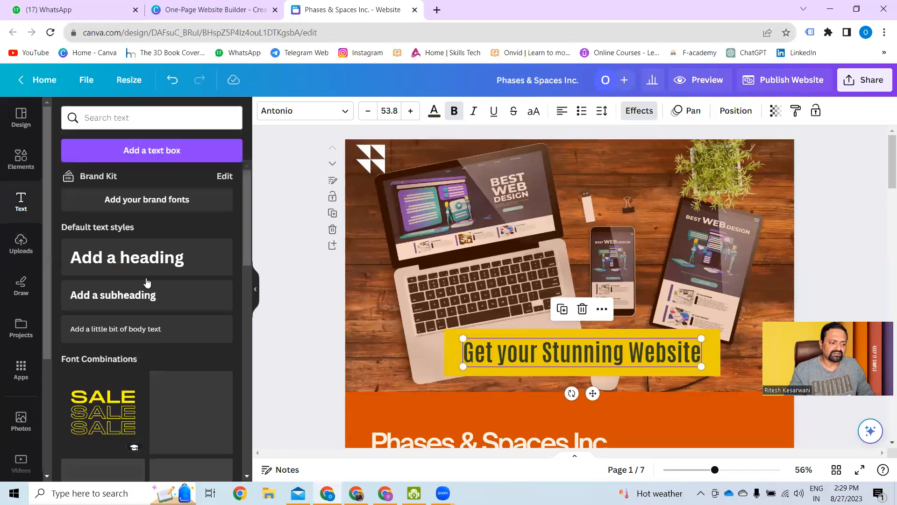
click(121, 295)
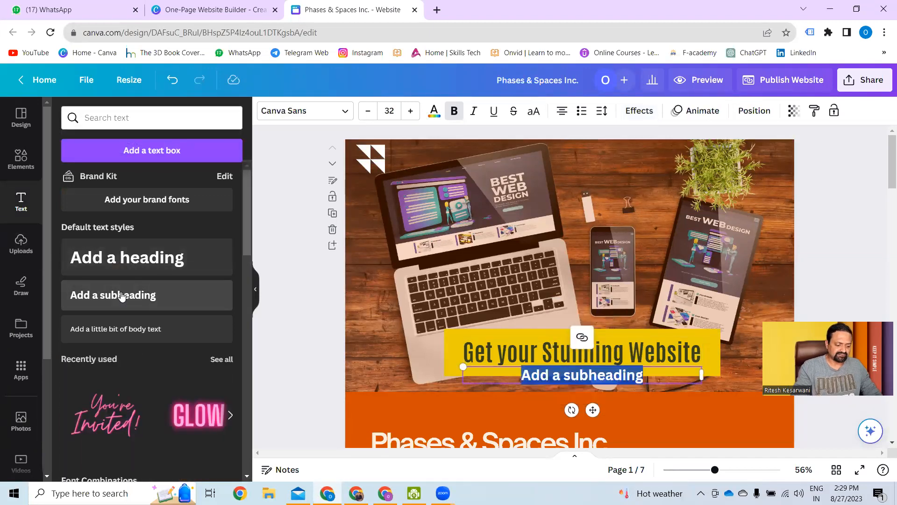
text(get a Quote)
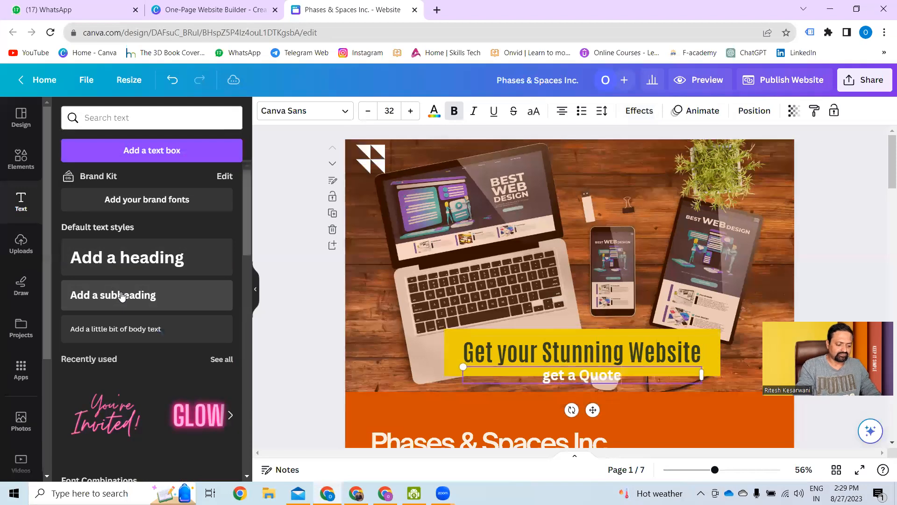
click(554, 372)
key(BackSpace)
text(G)
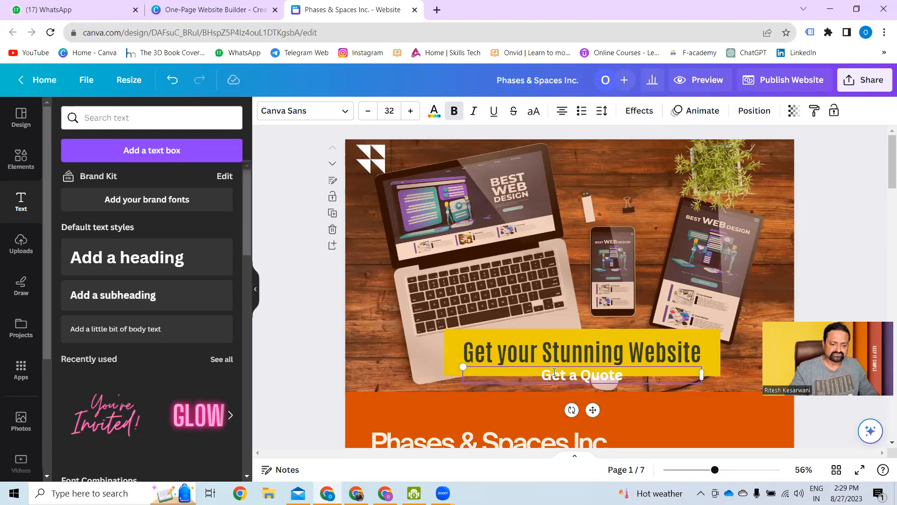
click(835, 220)
Step: Place the "Get a Quote" text in the hero photo's upper-right corner and narrow its text box to fit
click(587, 375)
drag(666, 250, 756, 154)
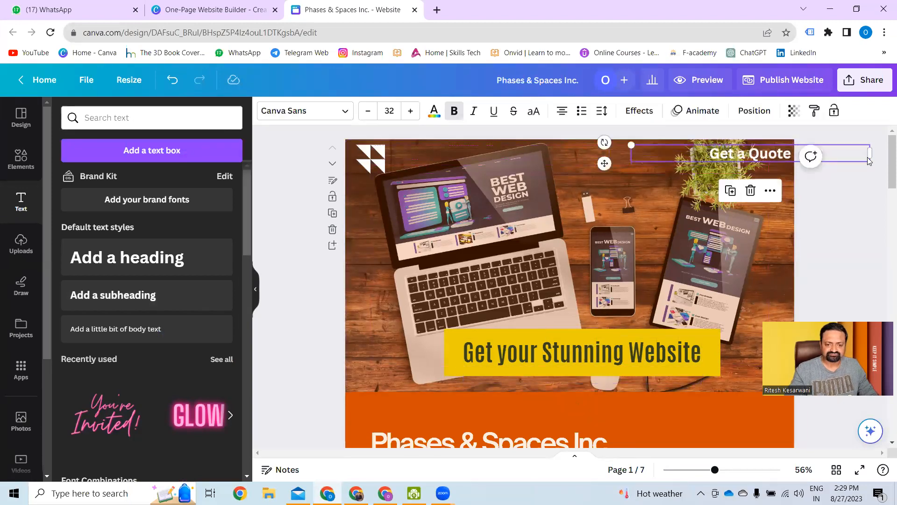
drag(869, 155, 821, 160)
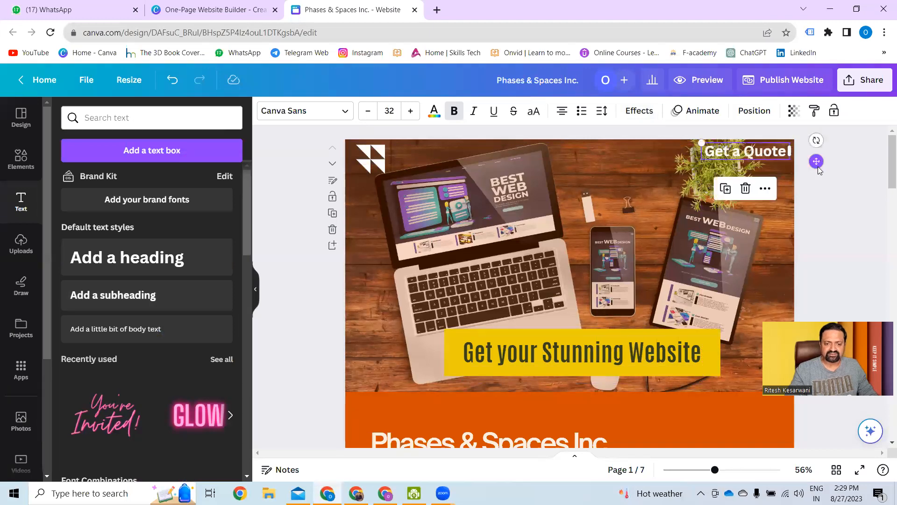
click(835, 187)
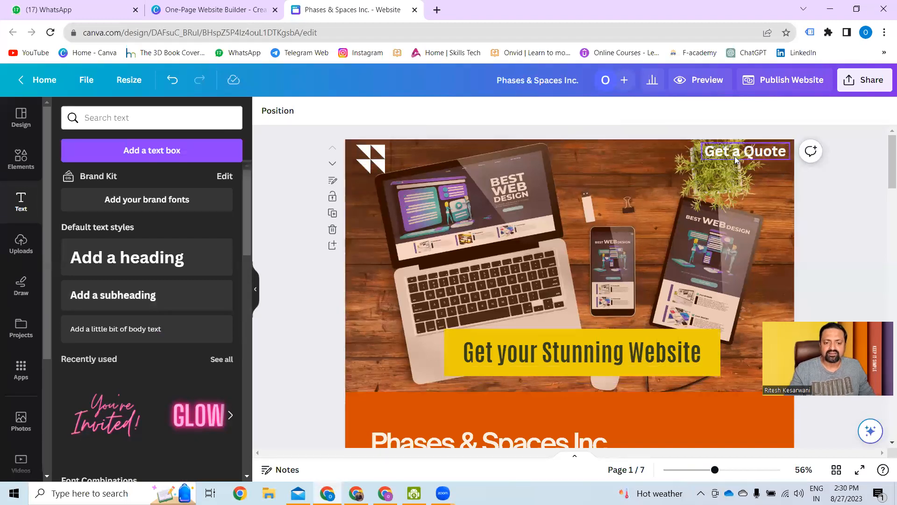
Step: Replace the "Get a Quote" text with "Contact us"
click(741, 151)
click(758, 152)
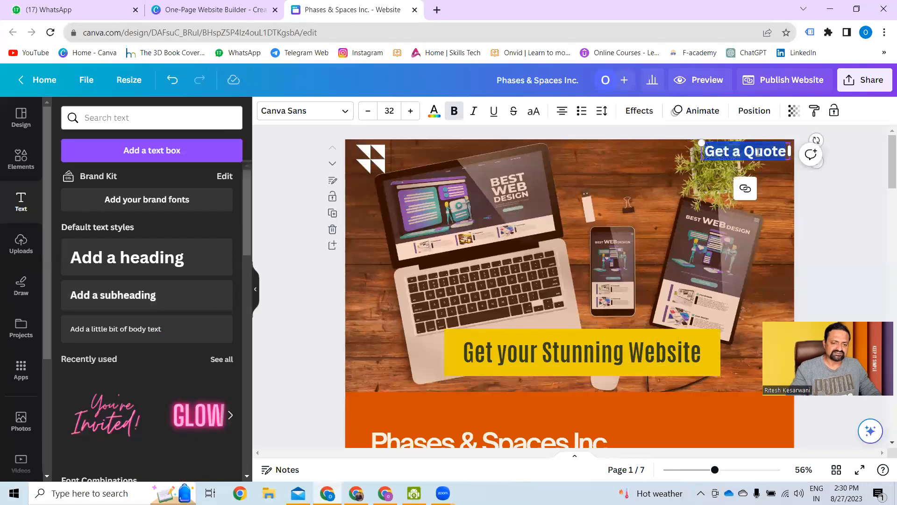
key(BackSpace)
text(Contact us)
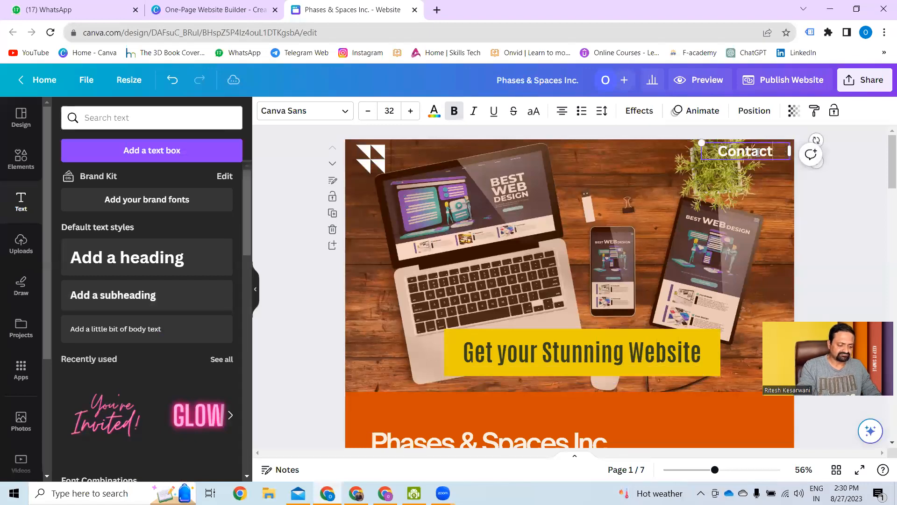
click(855, 172)
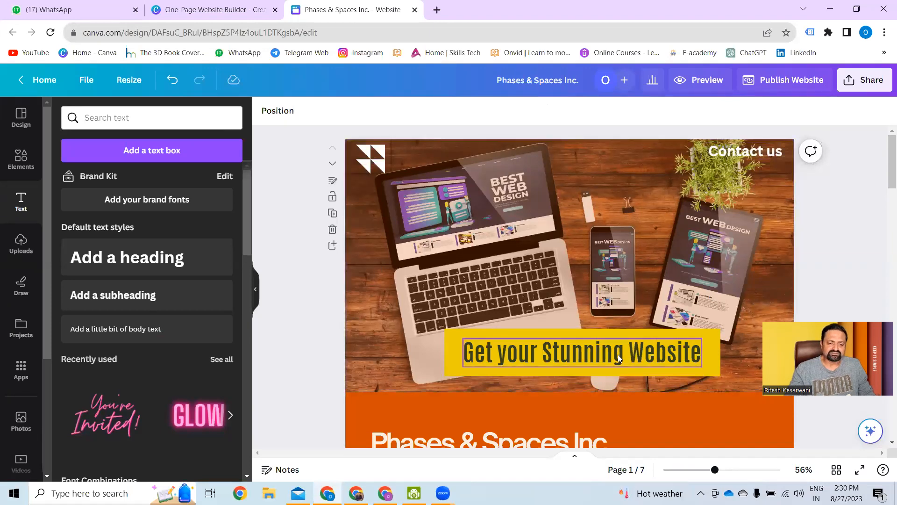
Step: Review the website's sections below the hero, from the introduction and service cards through the featured listings to the "You have a place here" section
scroll(617, 355, down, 6)
scroll(576, 226, up, 2)
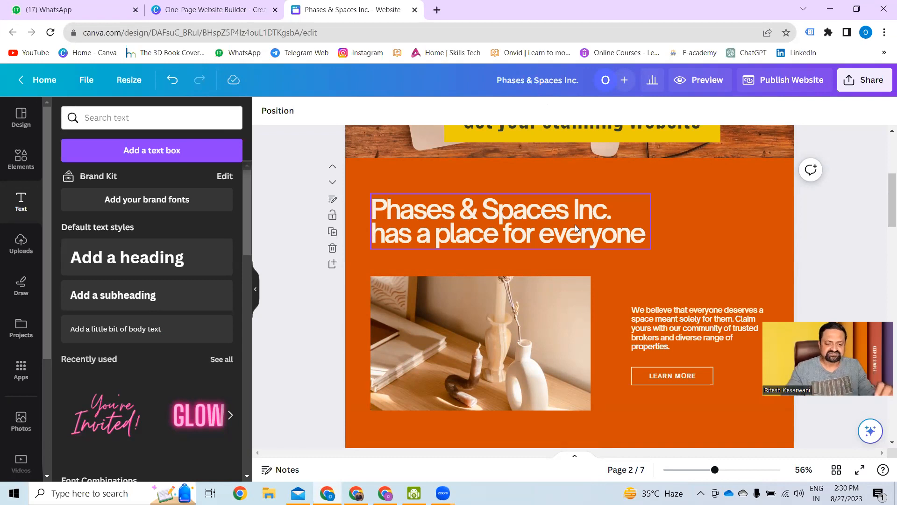
scroll(603, 241, down, 3)
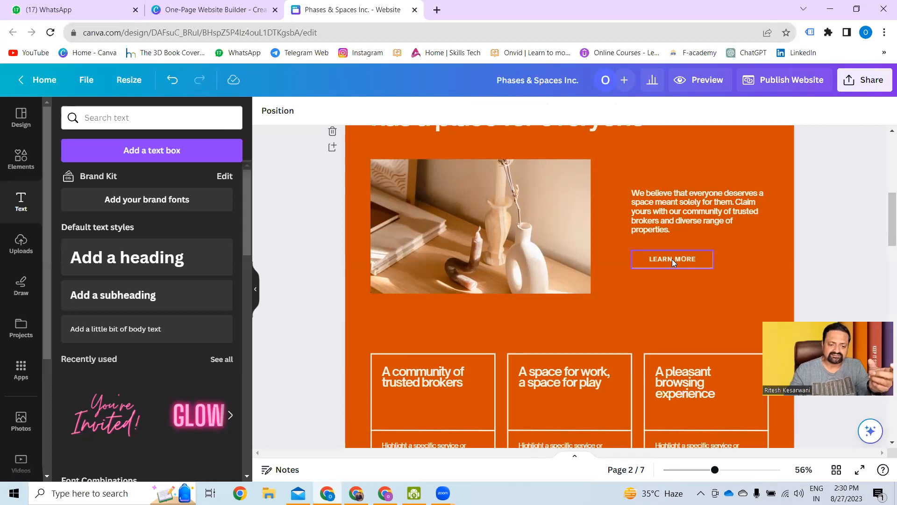
scroll(672, 258, down, 5)
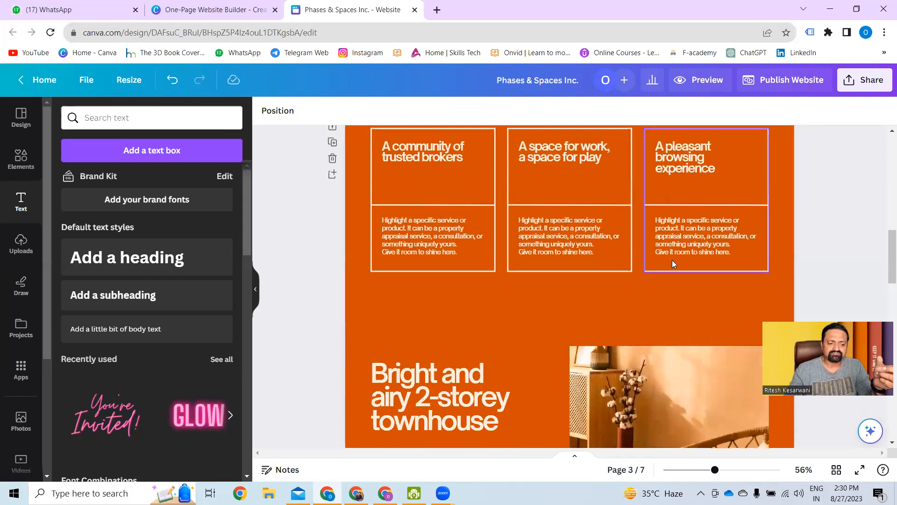
scroll(672, 259, up, 4)
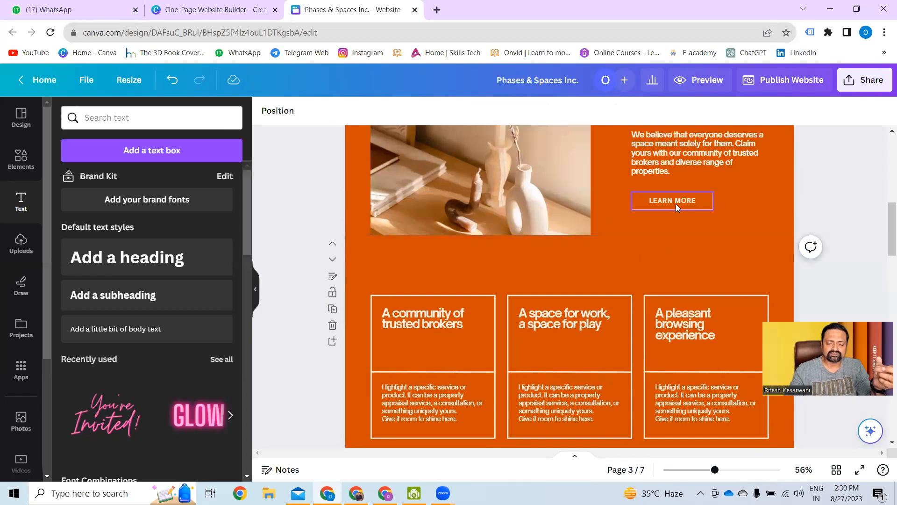
click(747, 194)
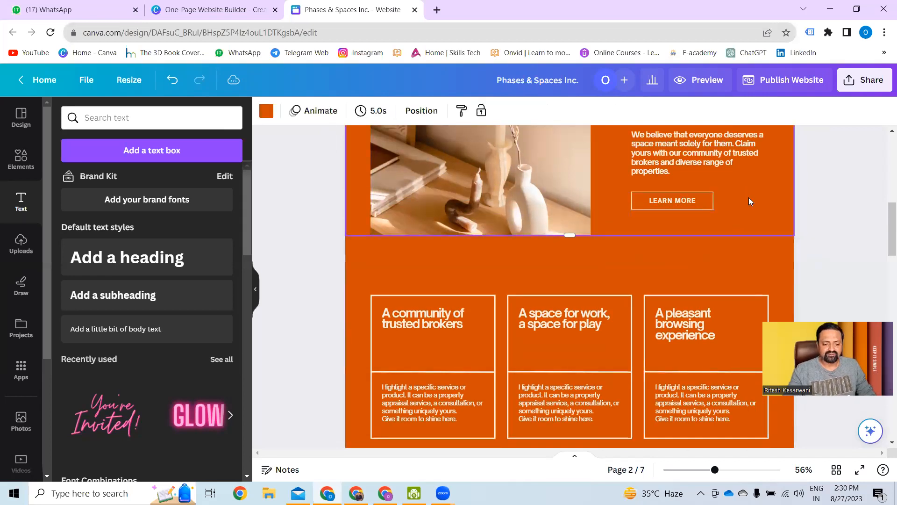
scroll(747, 205, down, 3)
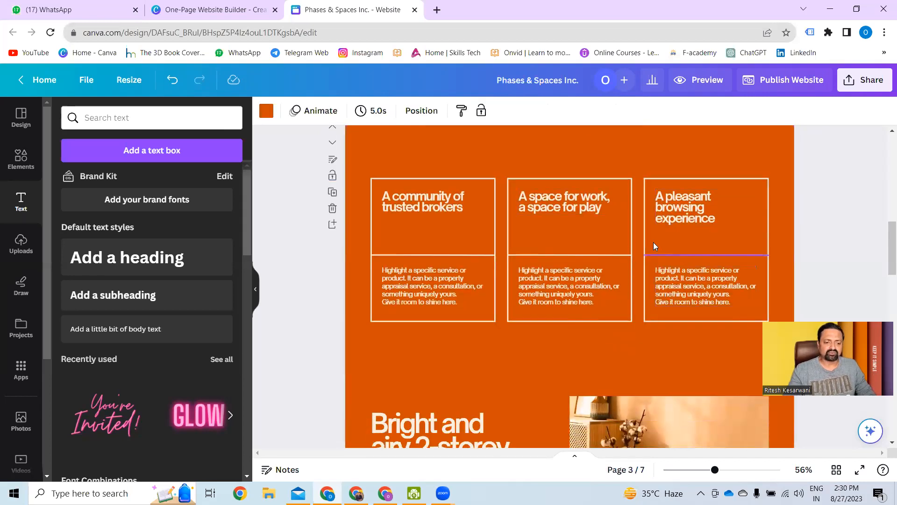
scroll(613, 248, down, 3)
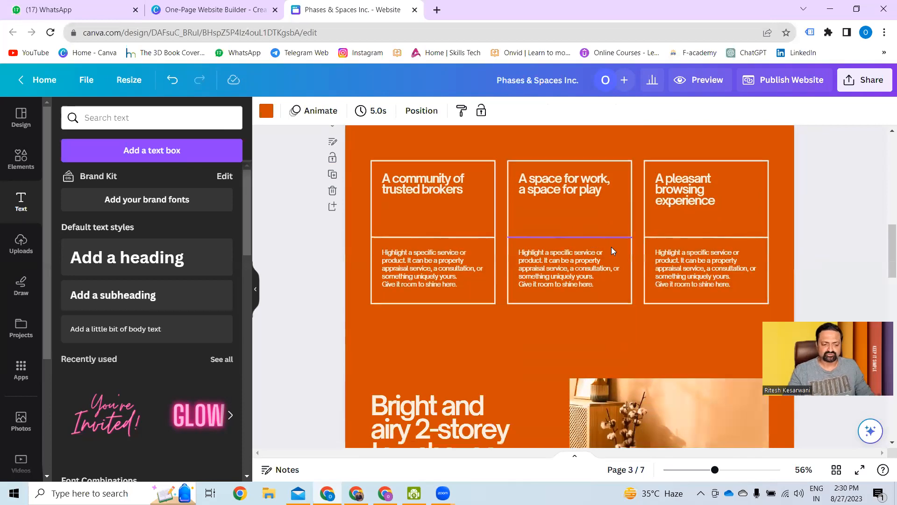
scroll(613, 251, down, 3)
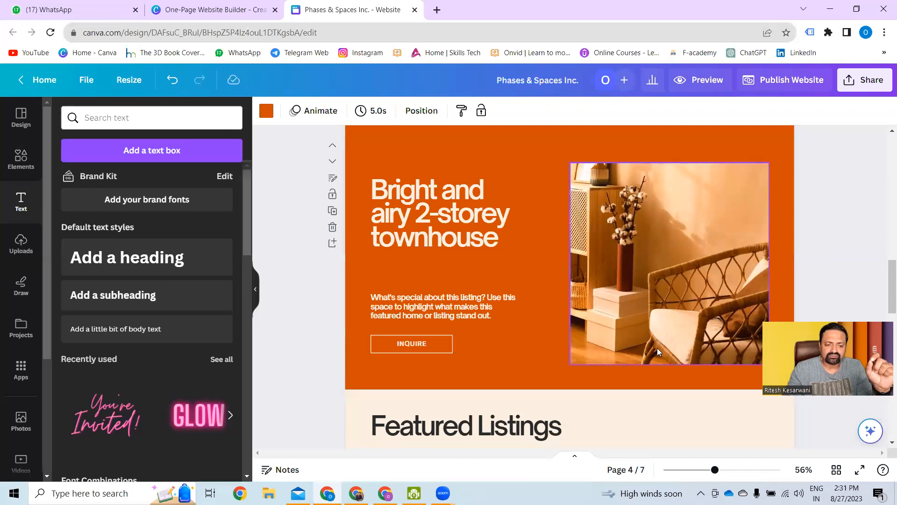
scroll(658, 350, up, 3)
scroll(658, 351, up, 3)
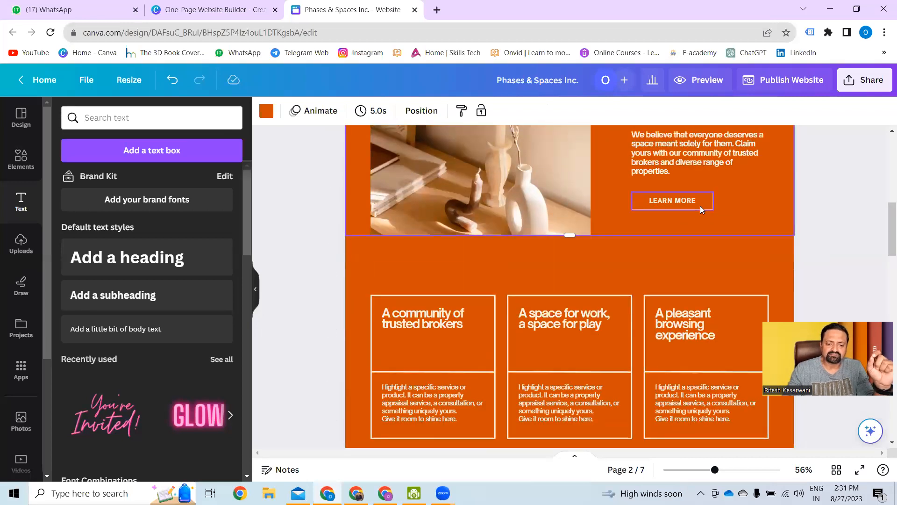
scroll(691, 250, down, 6)
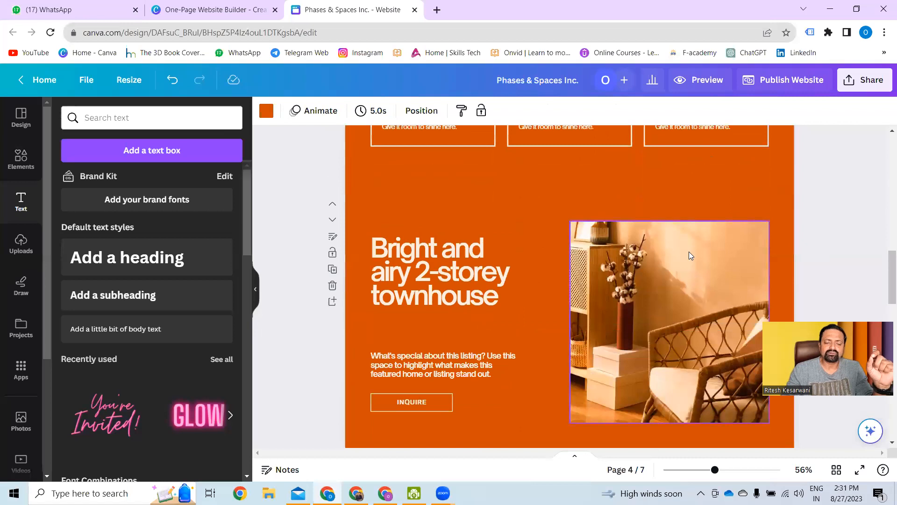
scroll(689, 253, down, 2)
scroll(689, 252, down, 1)
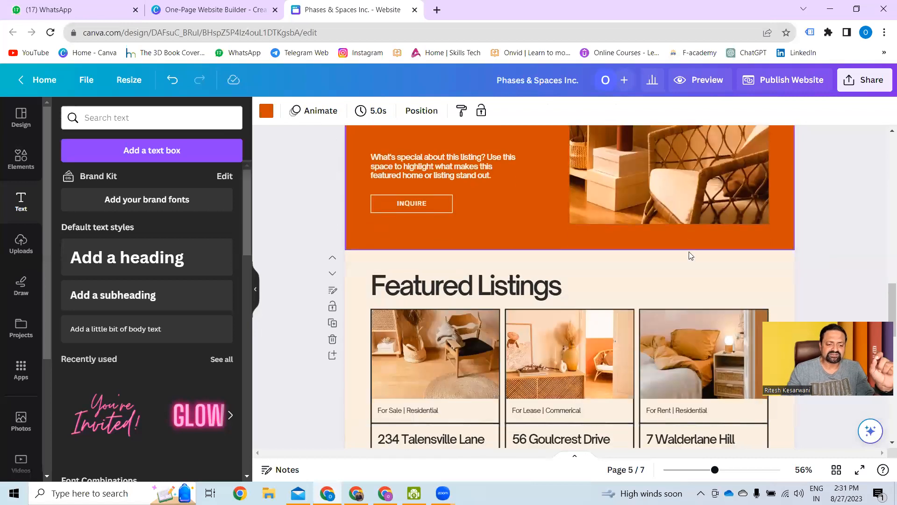
scroll(690, 254, up, 3)
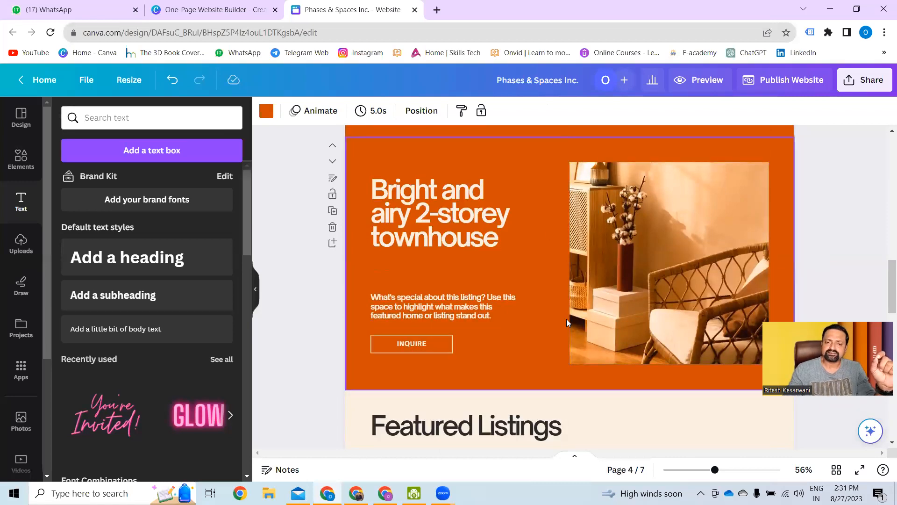
scroll(485, 338, down, 3)
scroll(563, 331, down, 8)
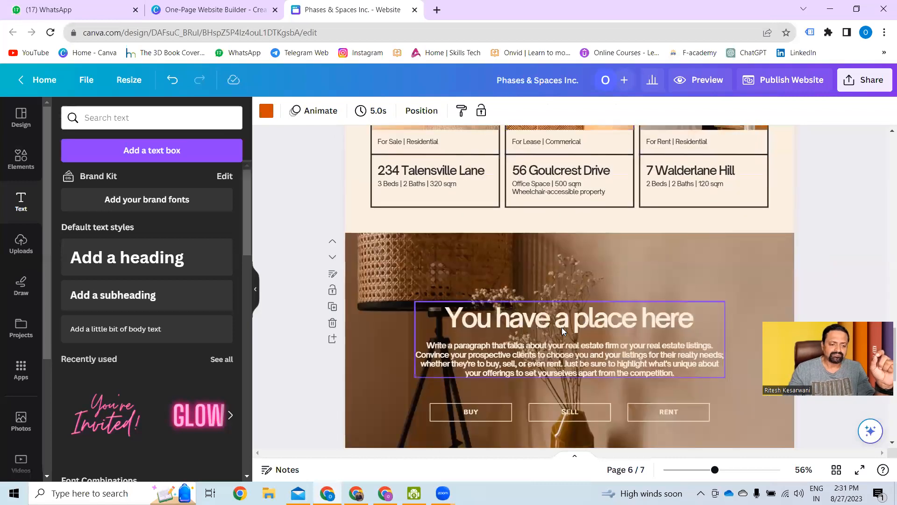
Step: Replace the company name beside the footer logo with "Connect us"
scroll(563, 331, down, 2)
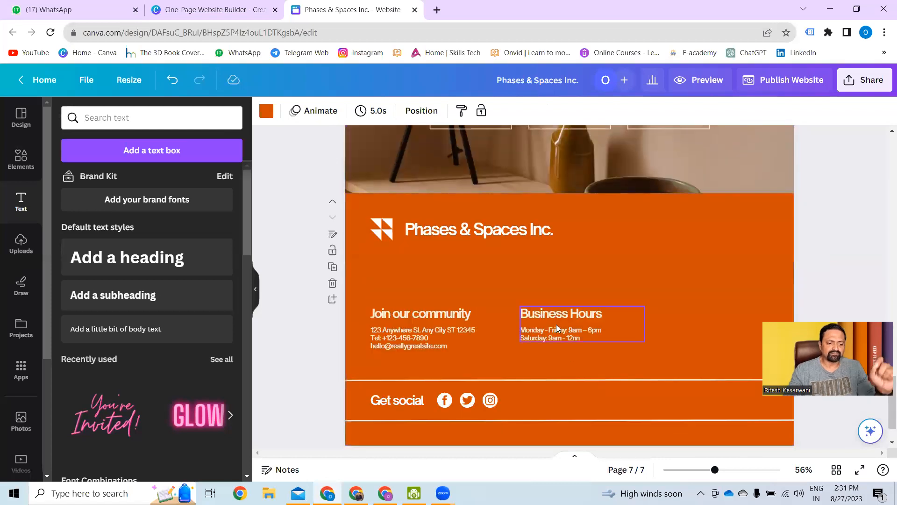
click(495, 234)
click(496, 234)
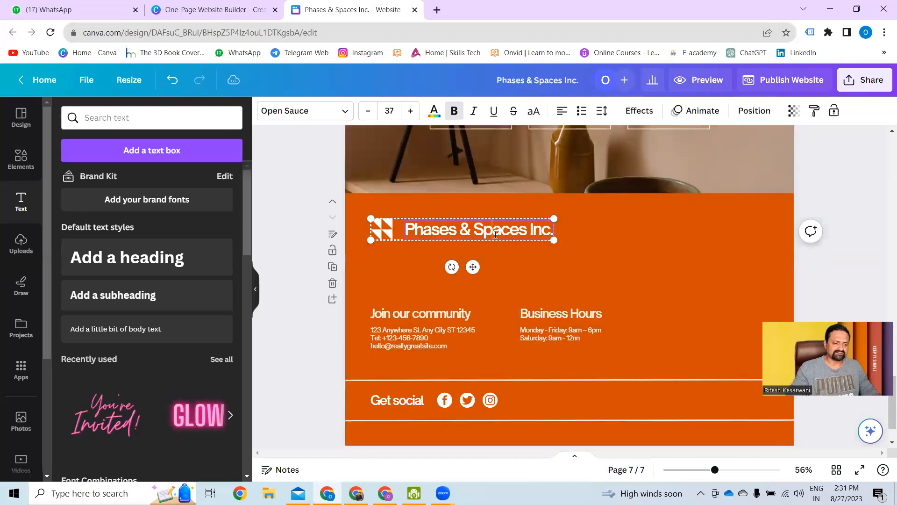
click(496, 235)
text(Connect us)
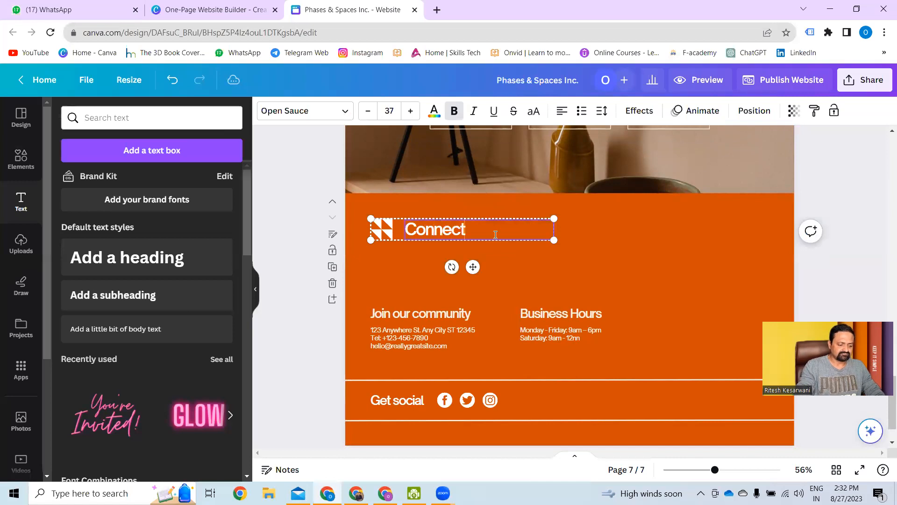
click(654, 267)
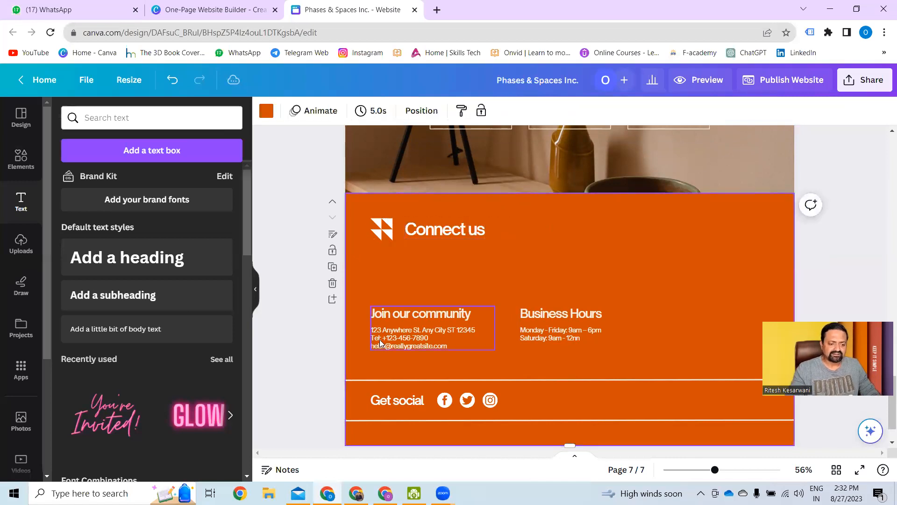
Step: Duplicate the footer's Business Hours text block and place the copy to the right of the original, aligned in the same row
click(544, 337)
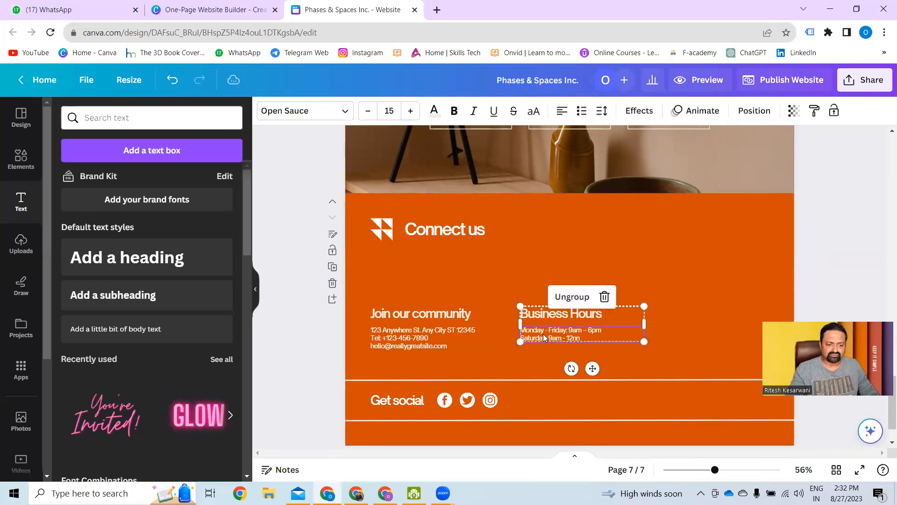
key(ctrl+v)
drag(598, 329, 726, 324)
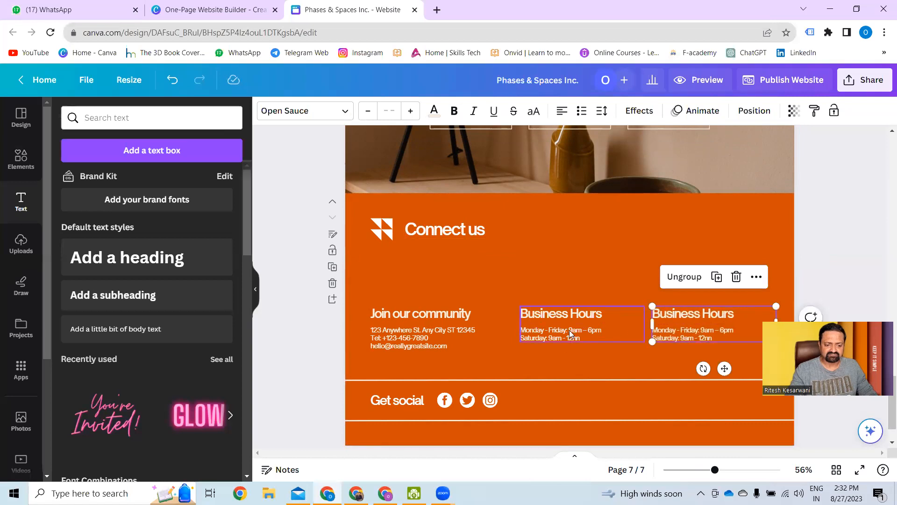
Step: Change the heading of the copied Business Hours block to "Contact details"
double_click(699, 318)
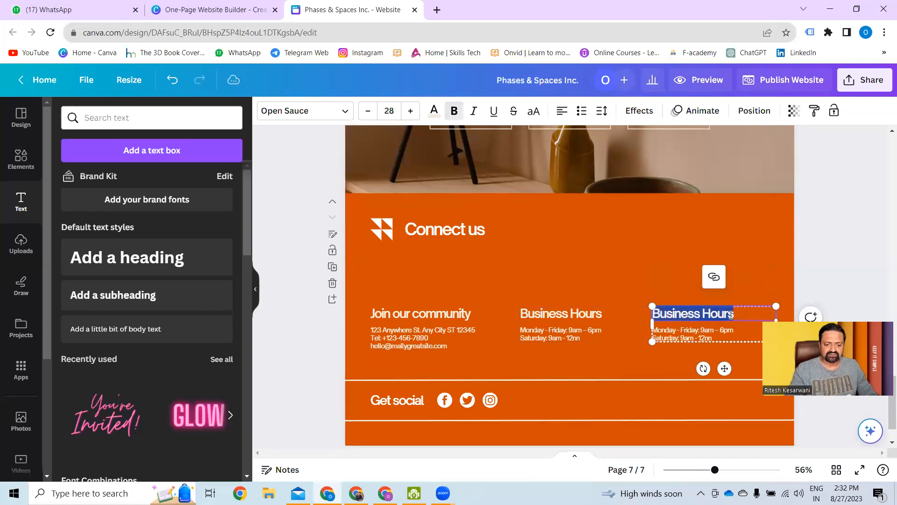
text(Contact deta)
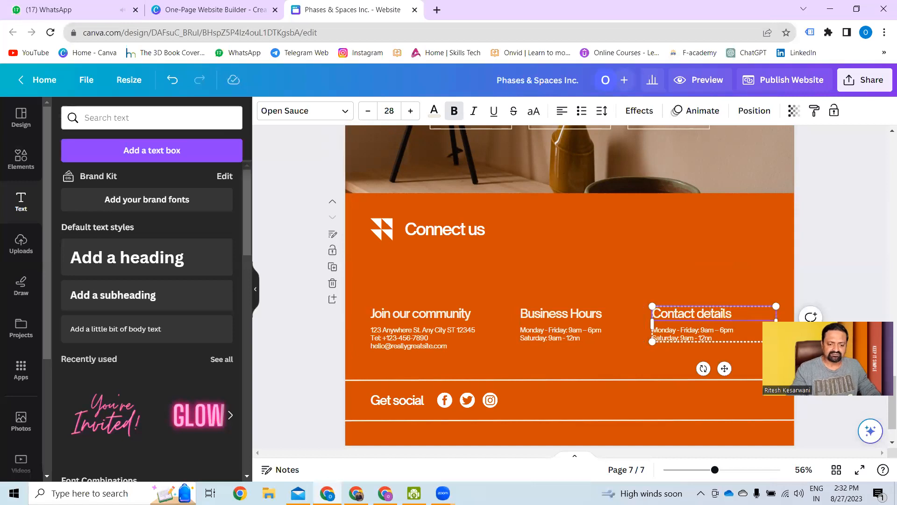
text(ils)
click(722, 333)
double_click(710, 337)
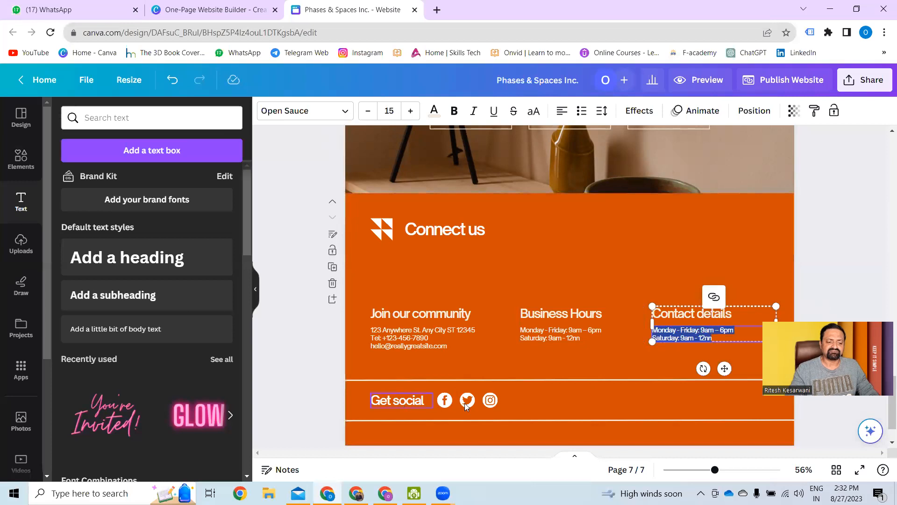
click(545, 405)
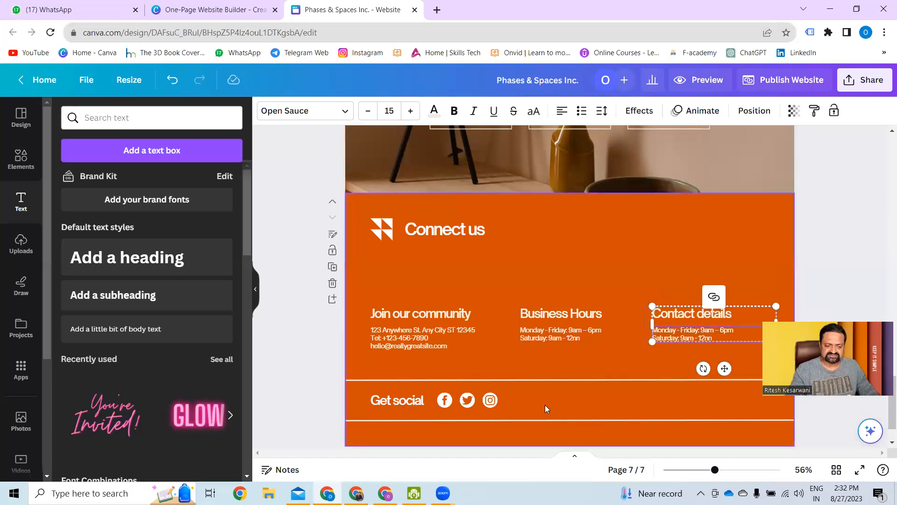
Step: Inspect the options available for the grouped Facebook icon in the footer's Get social row
scroll(640, 335, down, 2)
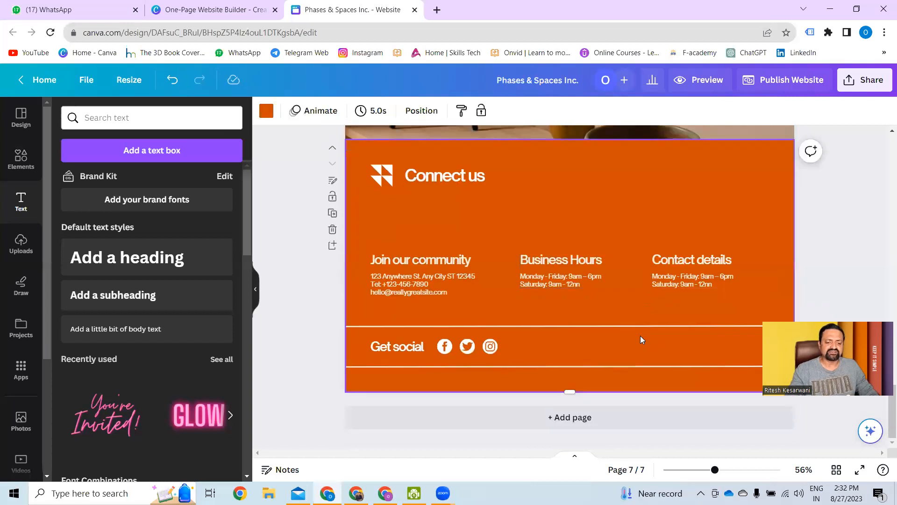
scroll(640, 336, up, 3)
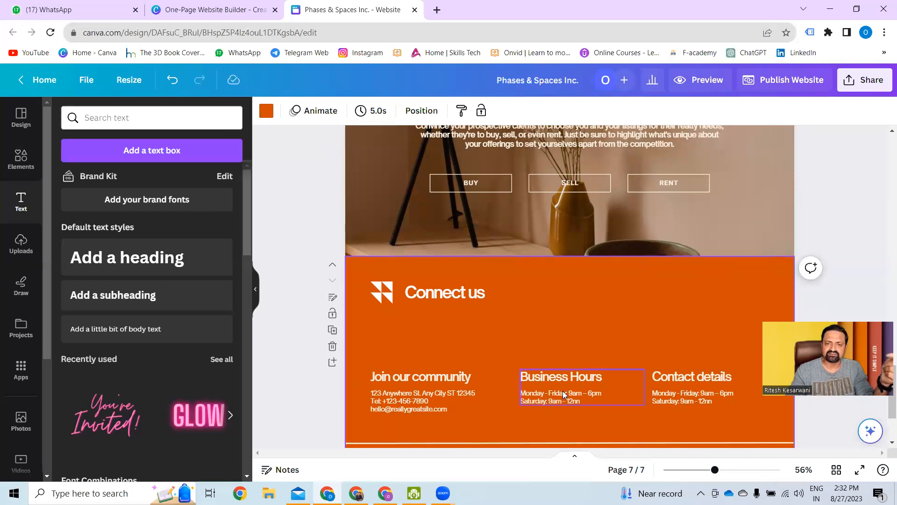
scroll(617, 364, down, 3)
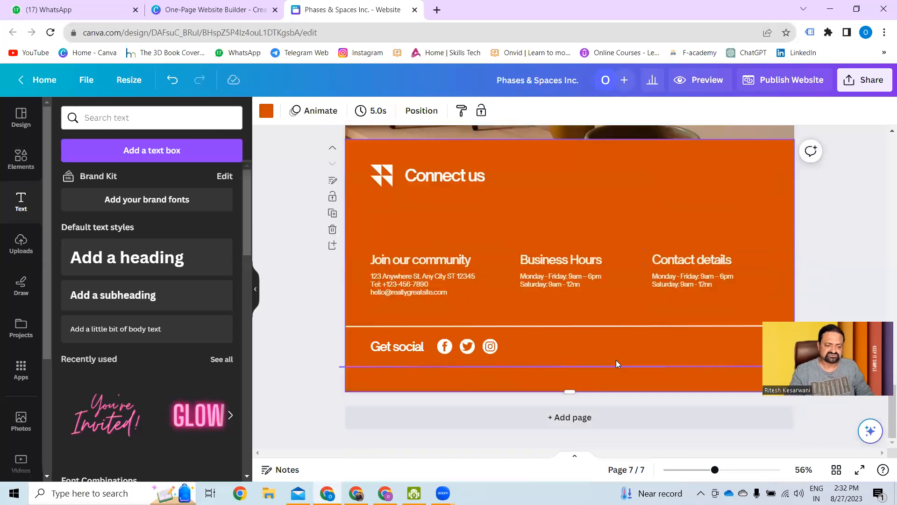
click(445, 351)
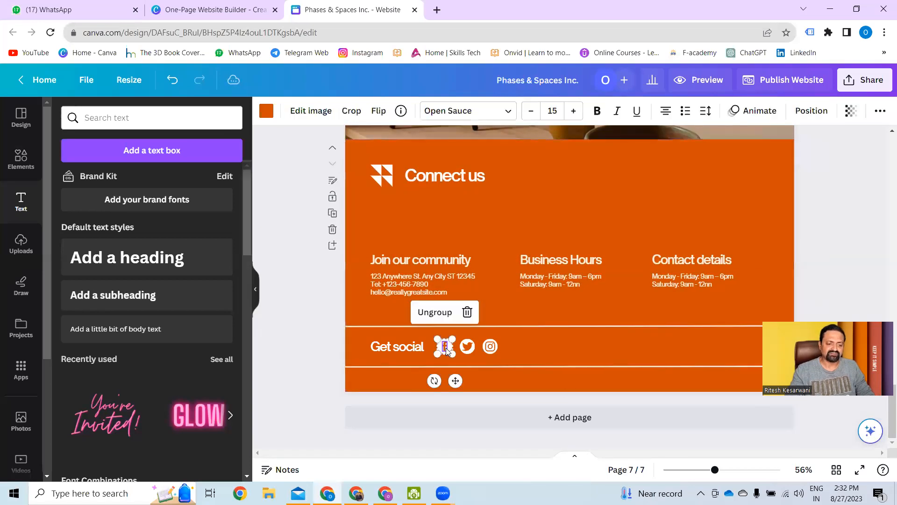
right_click(447, 350)
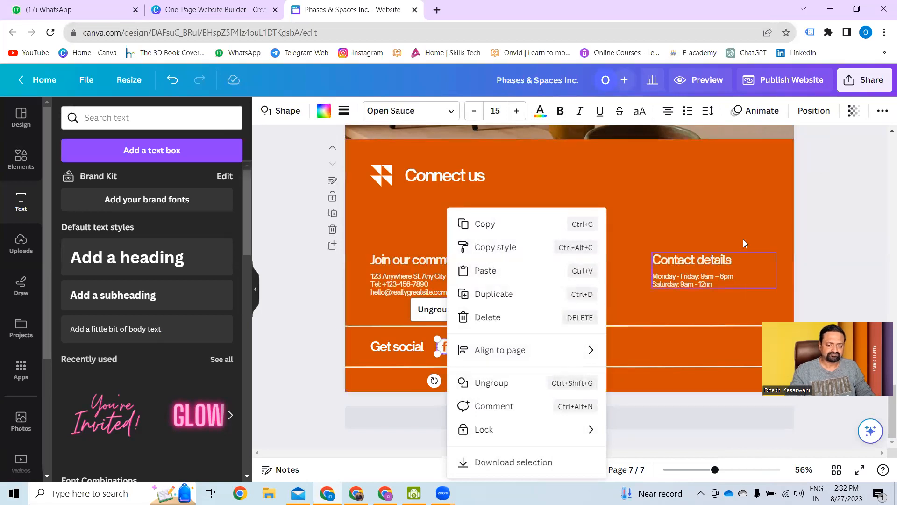
click(751, 228)
click(446, 349)
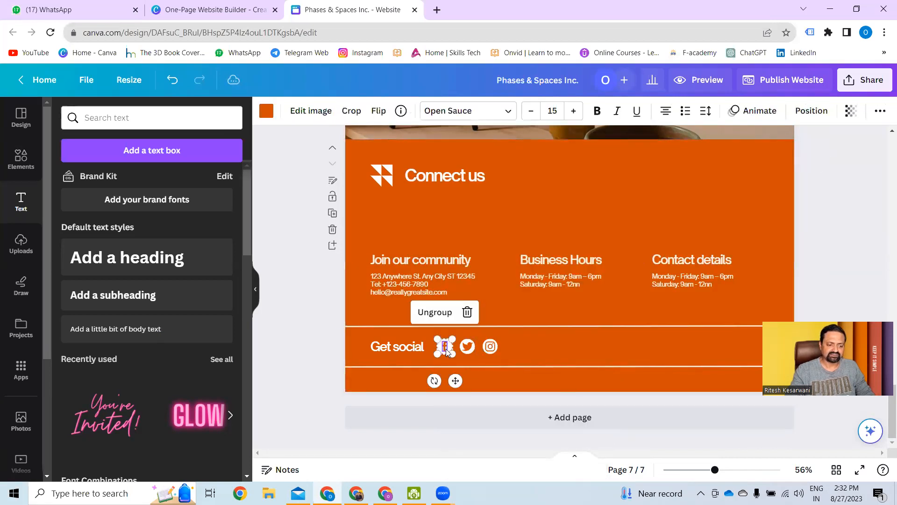
click(880, 111)
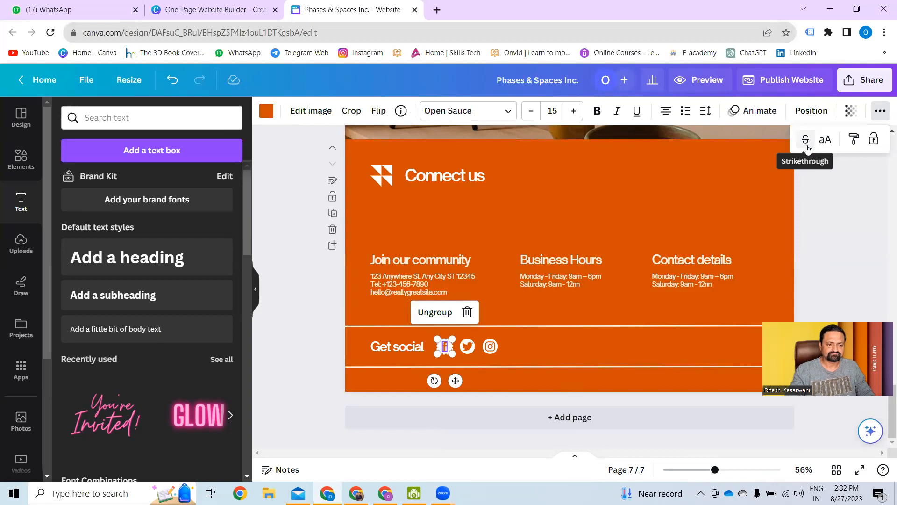
click(634, 302)
click(633, 303)
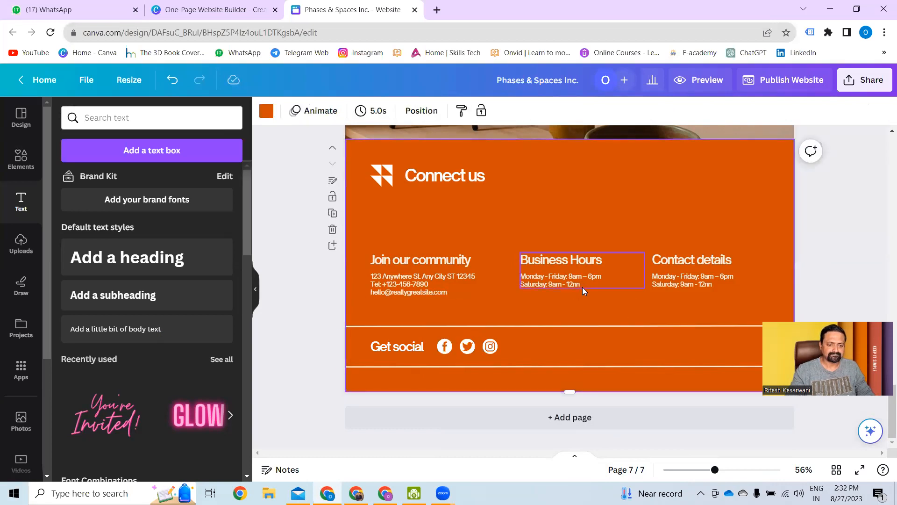
Step: Check the options offered for the Business Hours heading, including the link option
click(571, 261)
right_click(571, 262)
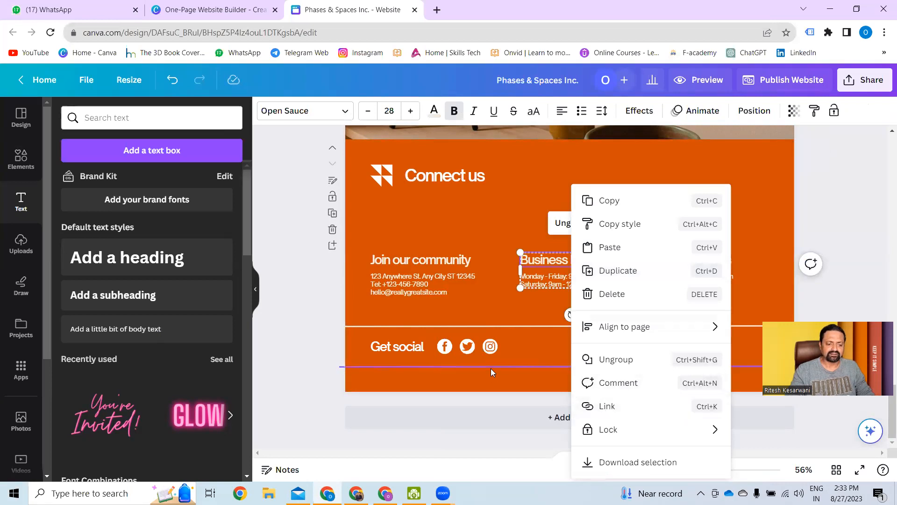
click(450, 361)
Step: Ungroup the Facebook icon in the Get social row and select its logo image on its own
click(445, 347)
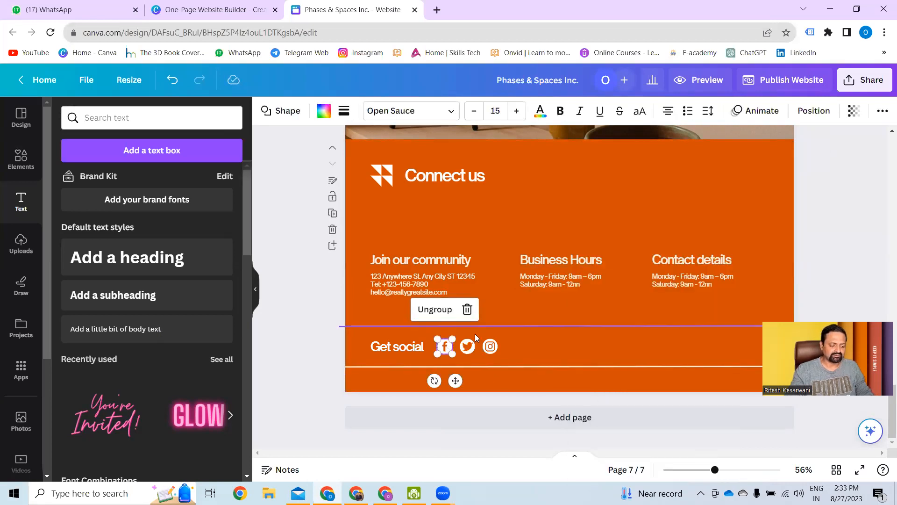
click(430, 313)
click(602, 326)
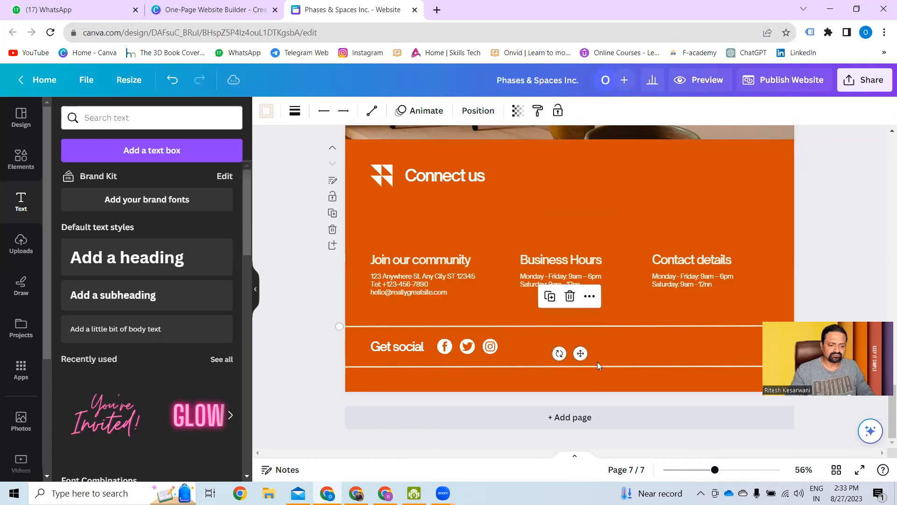
click(445, 348)
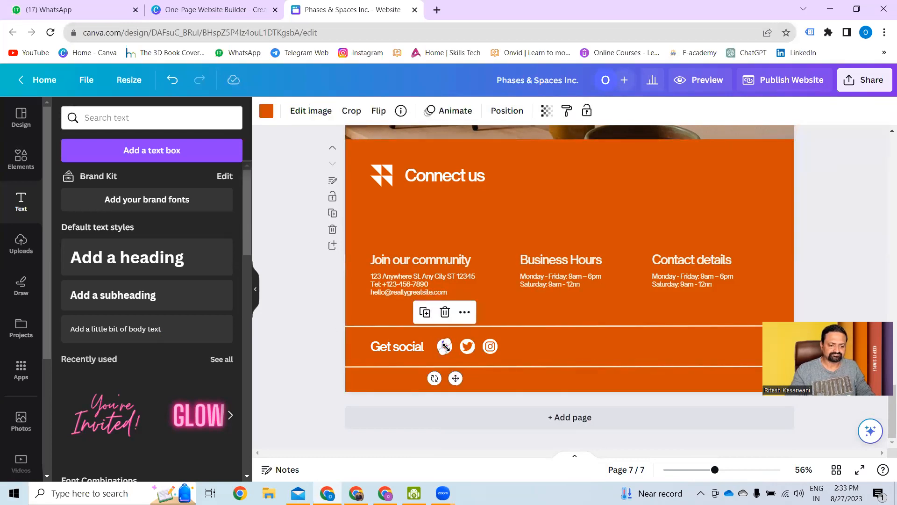
right_click(445, 346)
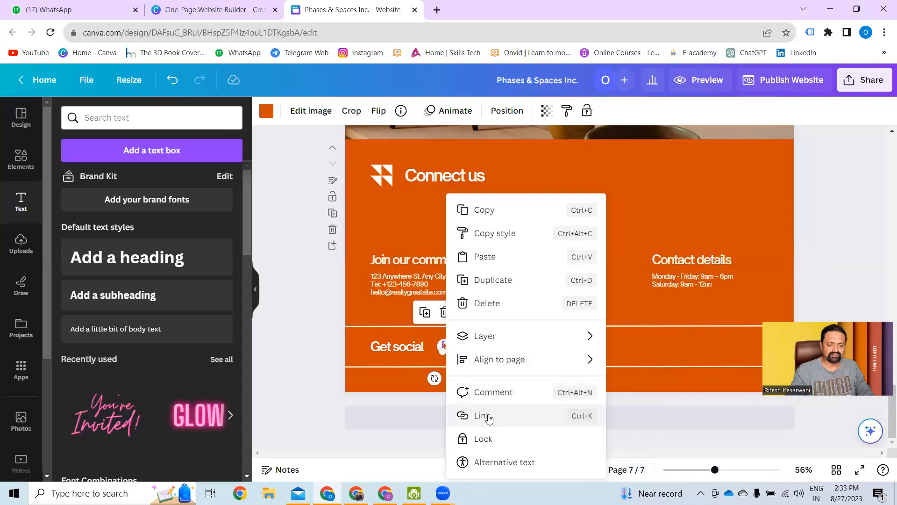
click(482, 416)
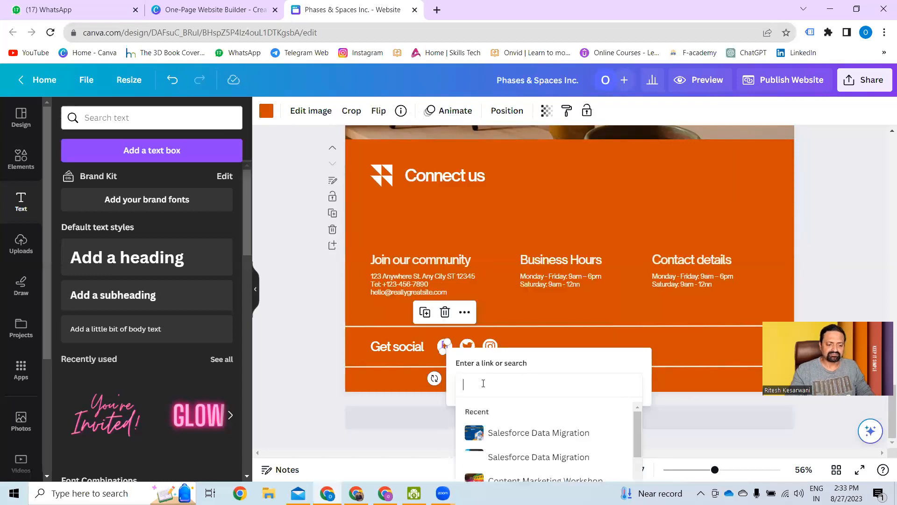
text(face)
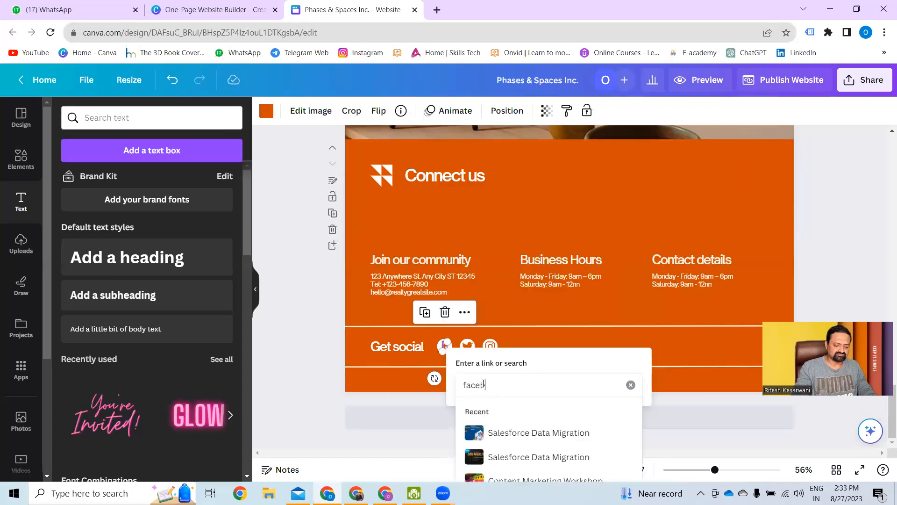
text(book.com)
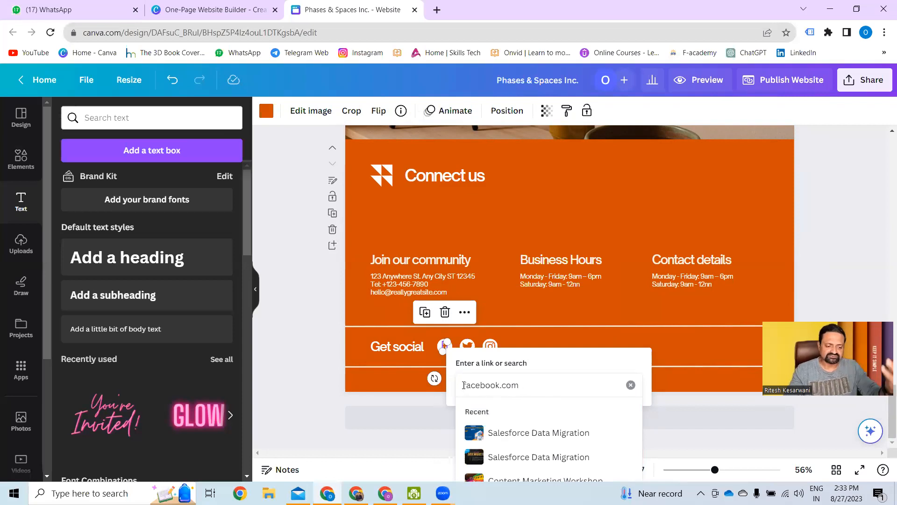
text(www.)
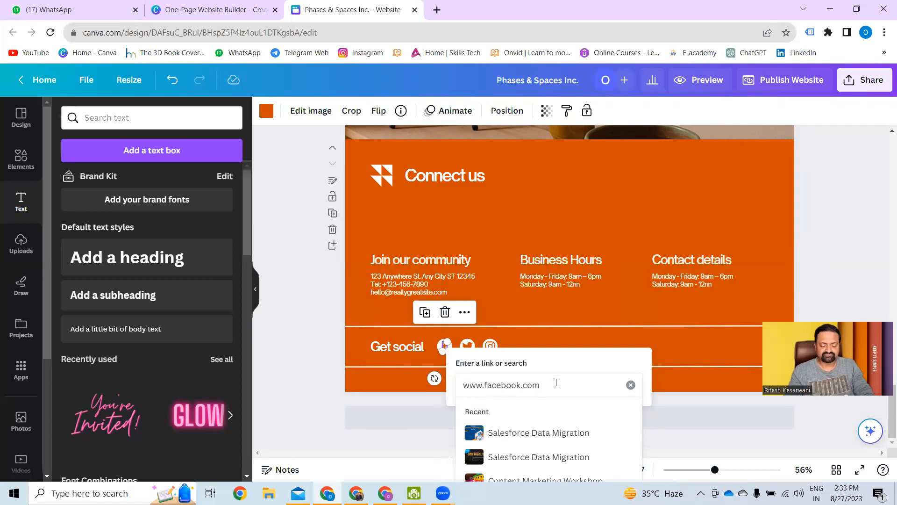
key(Return)
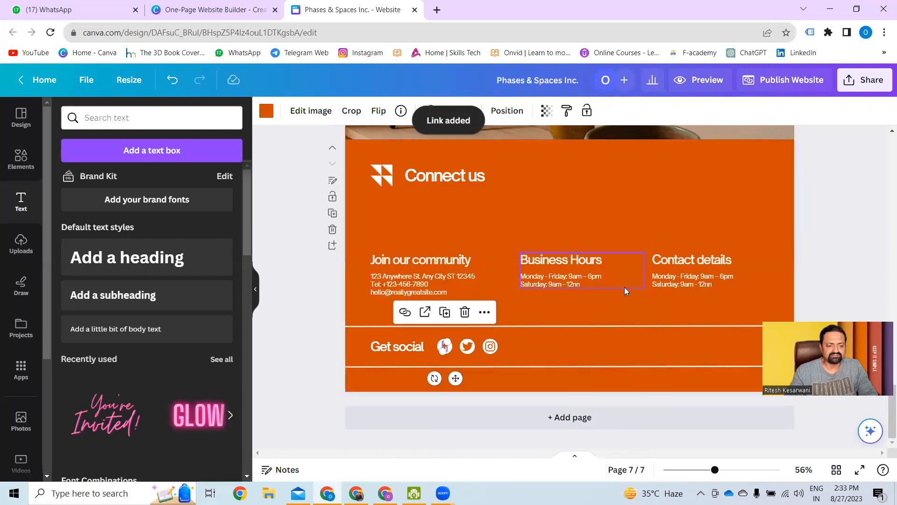
Step: Link the INQUIRE button above Featured Listings to the document page "7 - Untitled"
scroll(626, 291, up, 5)
scroll(626, 290, up, 5)
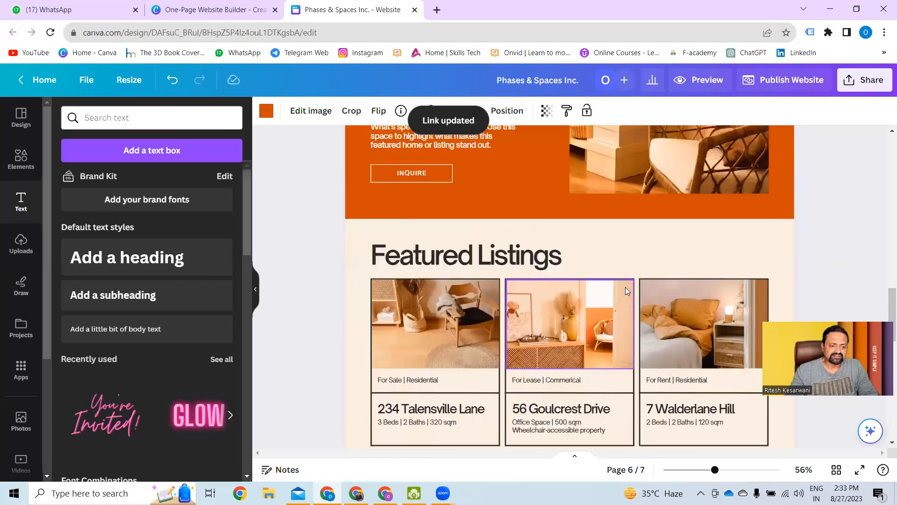
click(421, 230)
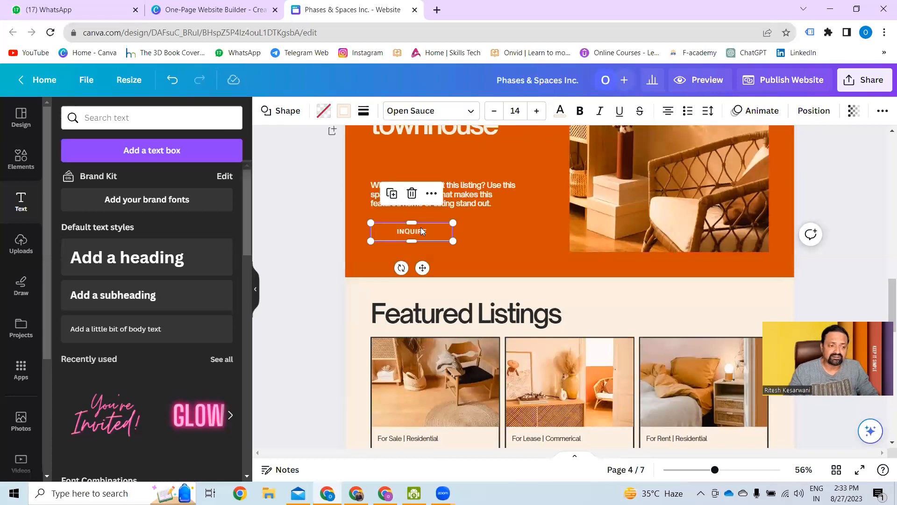
right_click(420, 231)
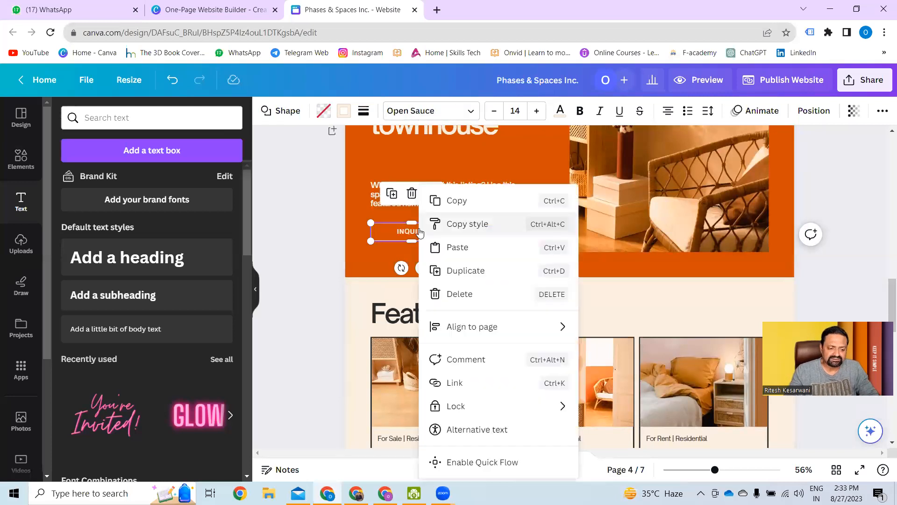
click(473, 385)
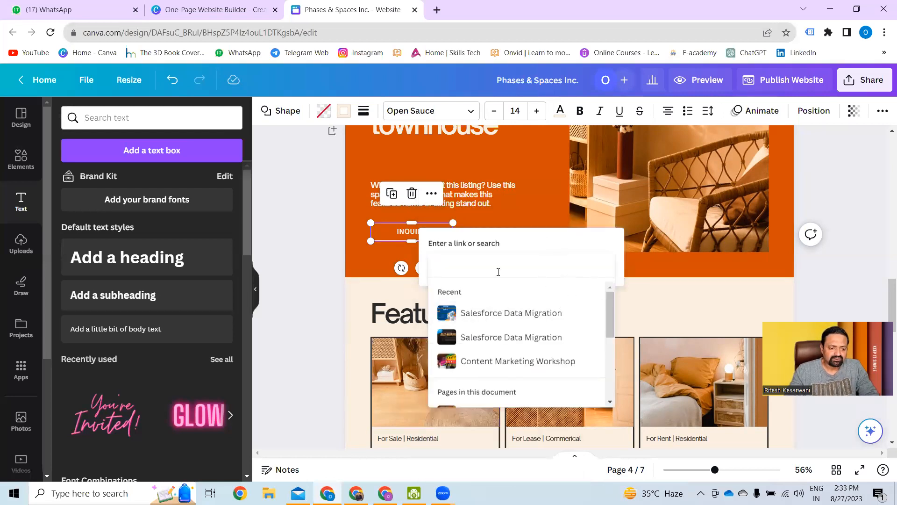
scroll(509, 362, down, 5)
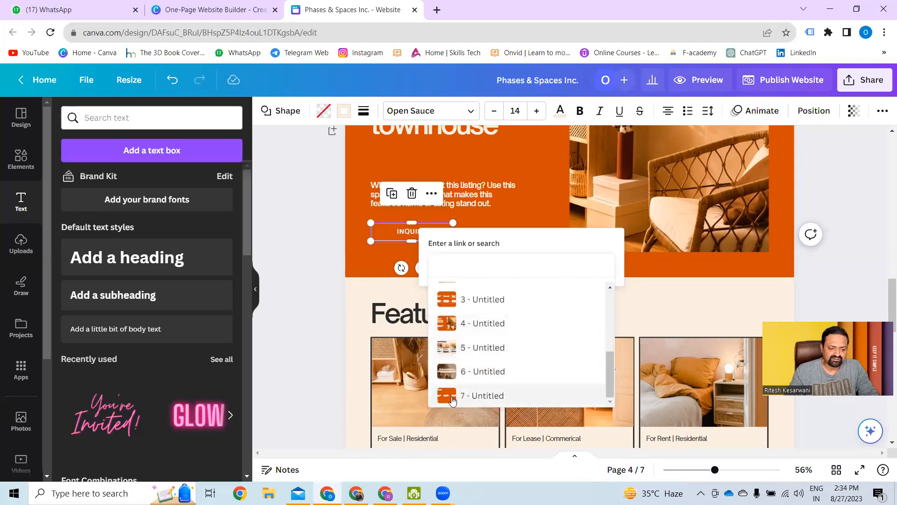
click(497, 396)
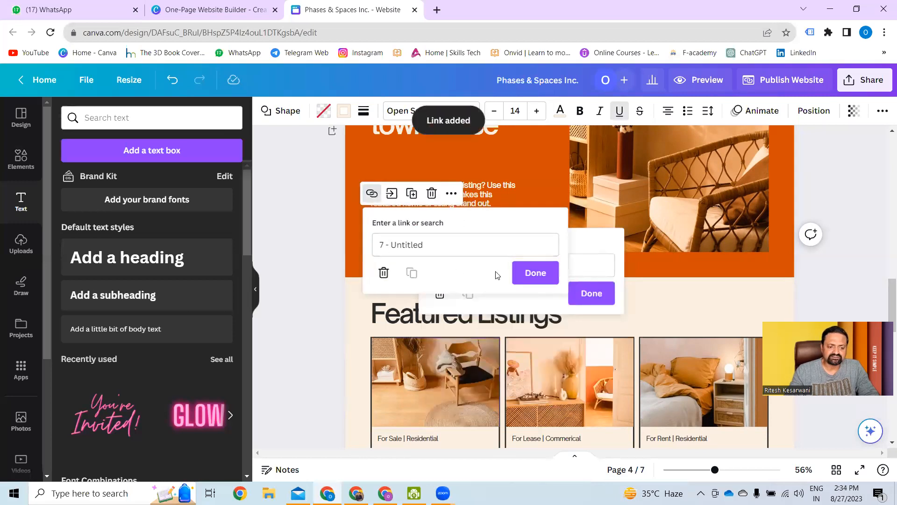
click(544, 272)
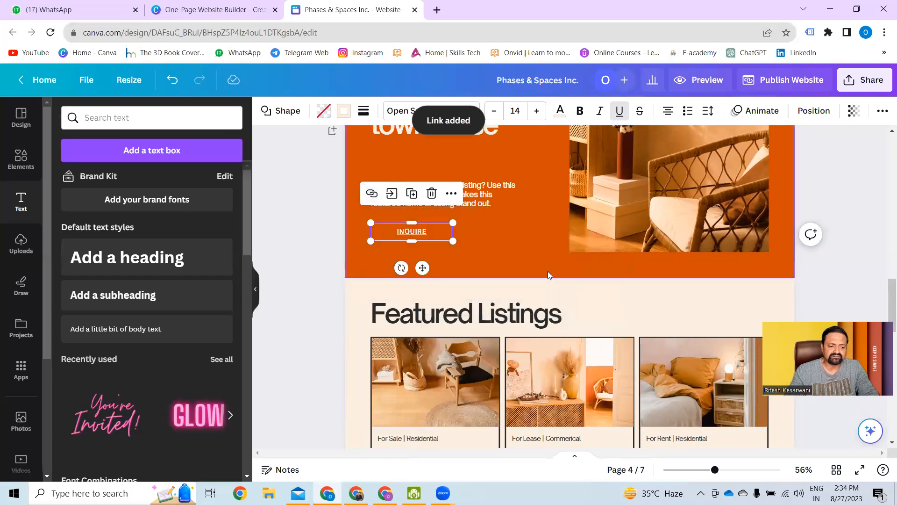
right_click(713, 253)
scroll(713, 253, up, 15)
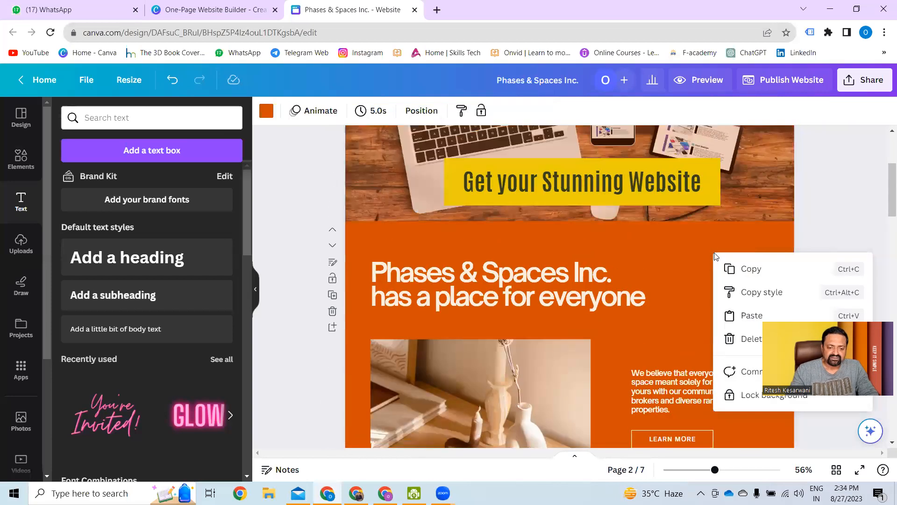
right_click(668, 443)
click(704, 382)
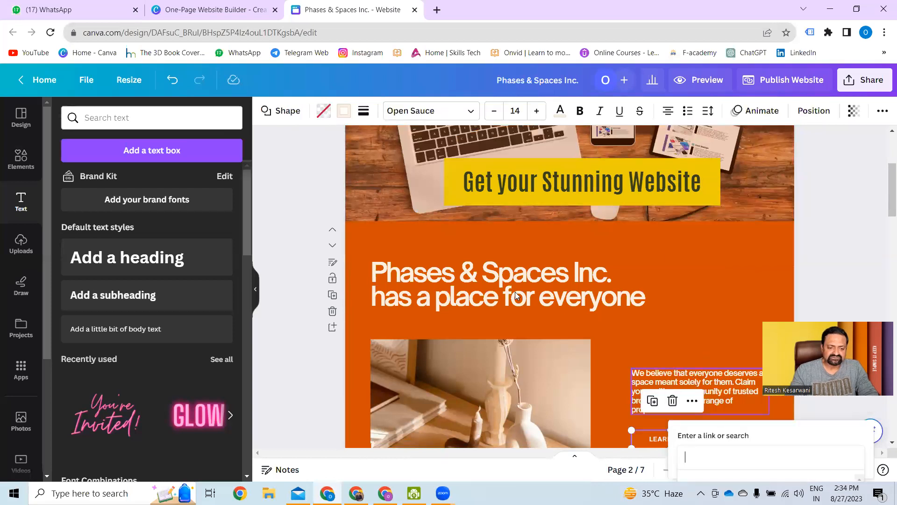
scroll(674, 308, down, 5)
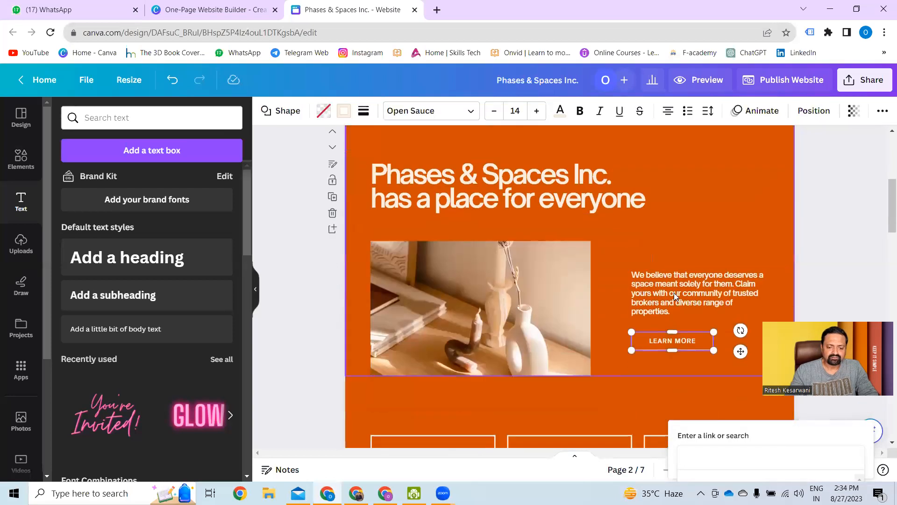
right_click(772, 398)
right_click(727, 394)
right_click(652, 348)
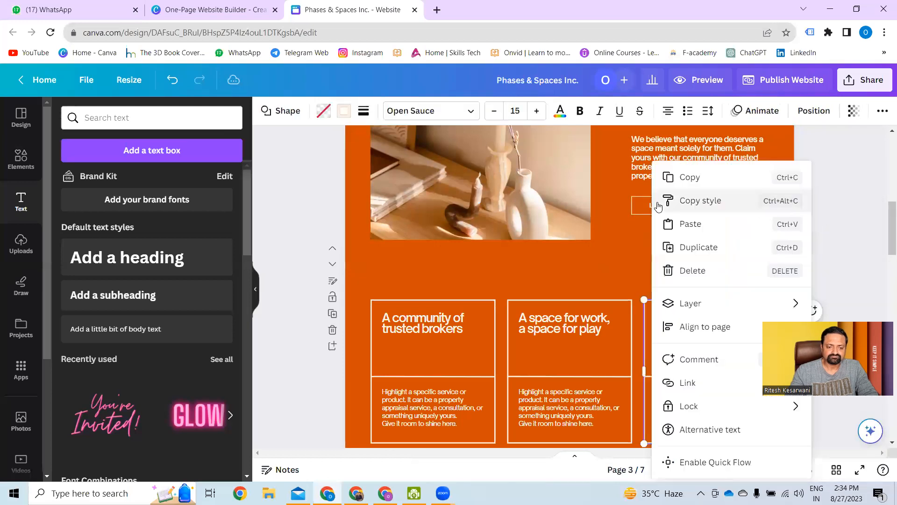
Step: Link the LEARN MORE button beside the vase photo to the document page "7 - Untitled"
click(647, 207)
right_click(646, 206)
click(682, 383)
scroll(680, 344, down, 2)
scroll(679, 344, down, 3)
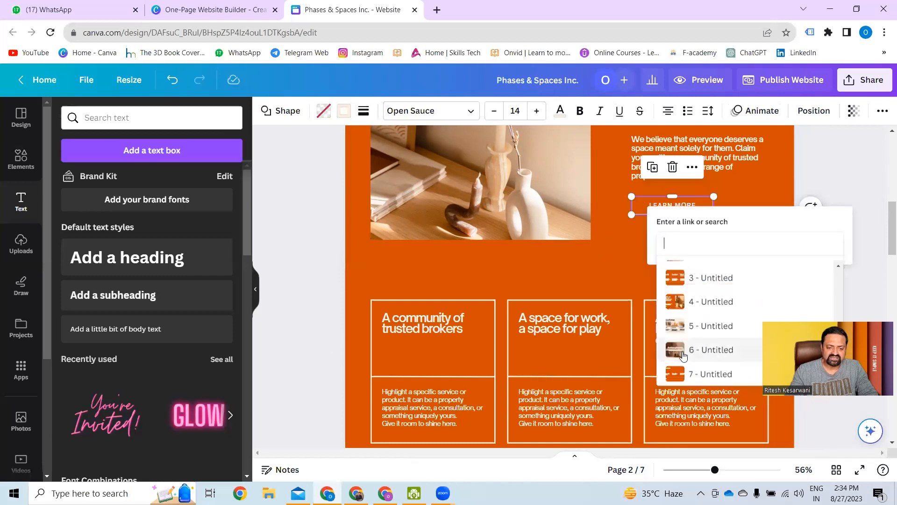
click(715, 373)
click(794, 246)
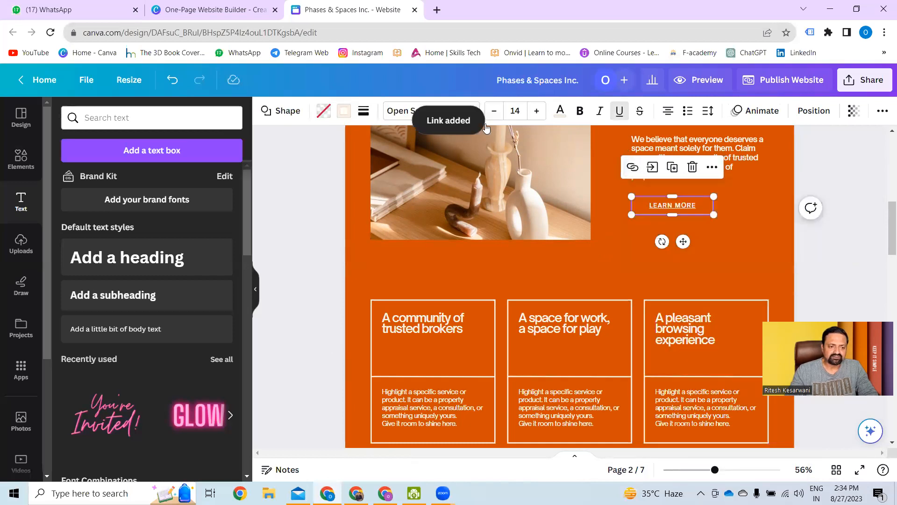
Step: Link the "Contact us" text on the hero image to the document page "7 - Untitled"
scroll(722, 203, up, 10)
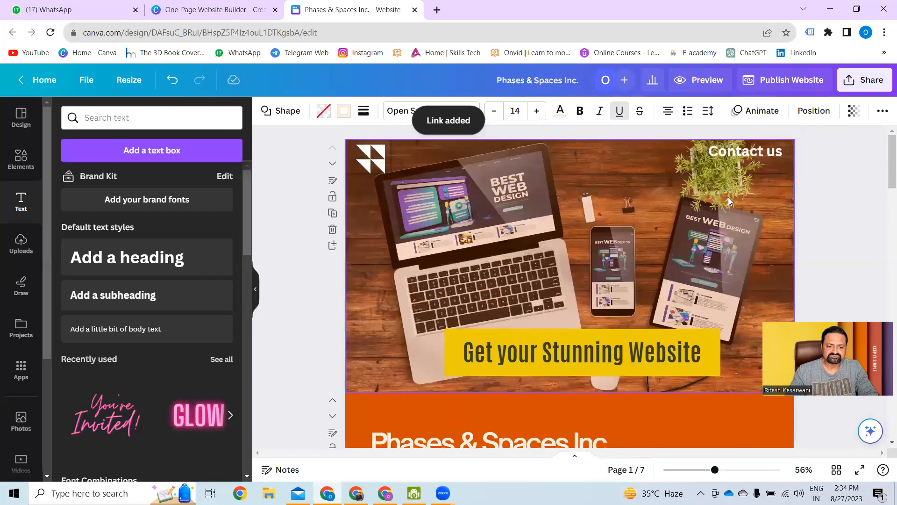
click(736, 155)
right_click(736, 155)
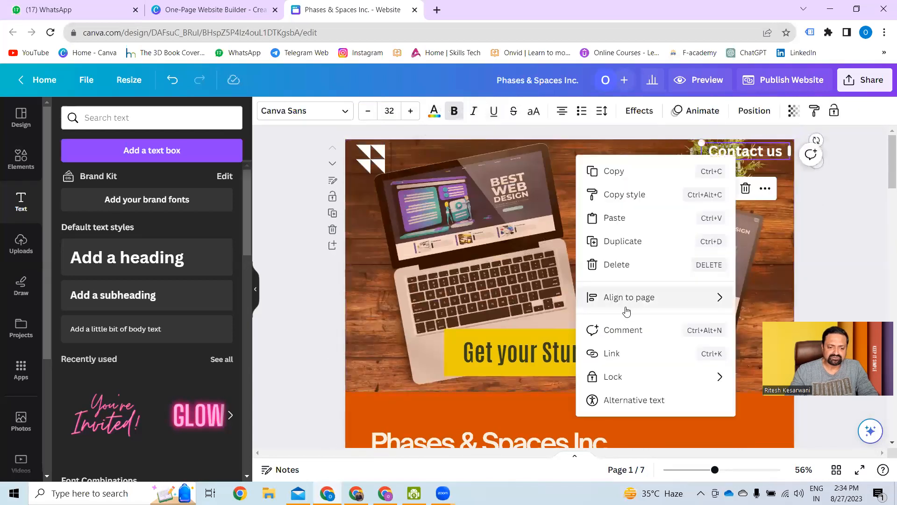
click(612, 353)
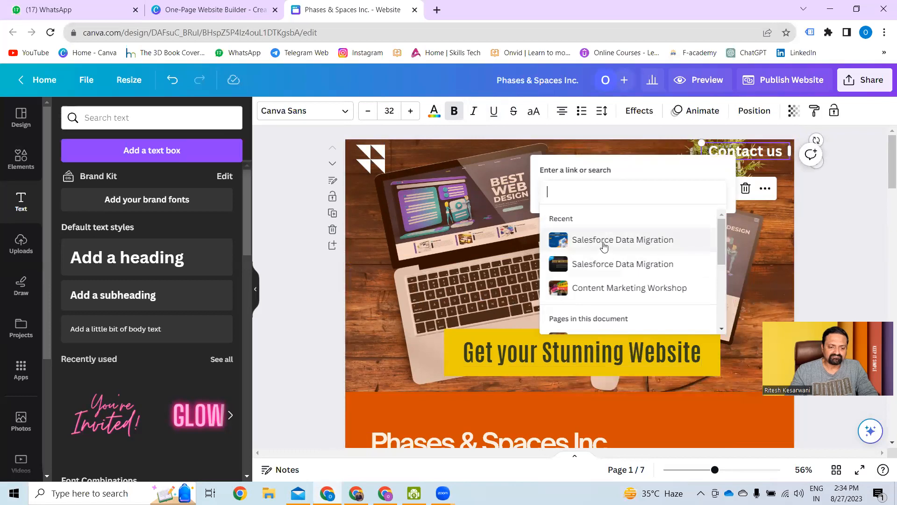
scroll(603, 279, down, 3)
scroll(603, 279, down, 2)
click(593, 321)
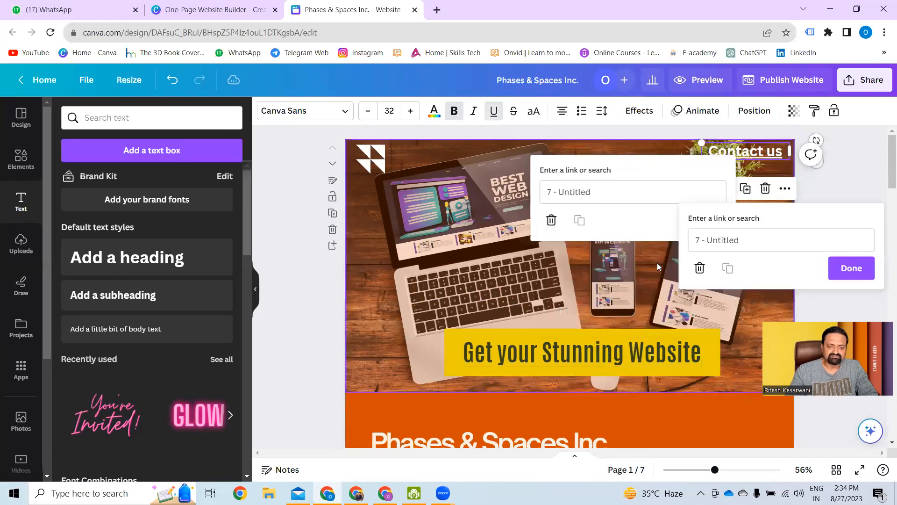
click(847, 270)
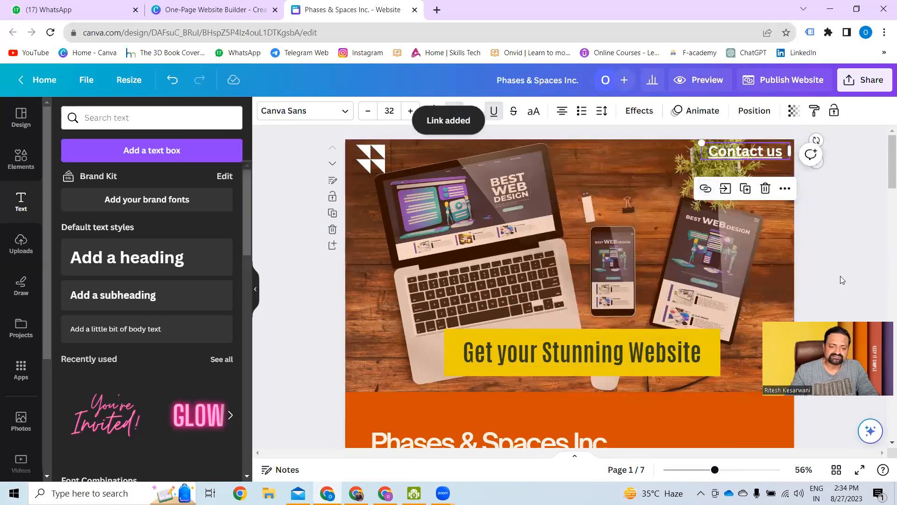
scroll(718, 276, down, 3)
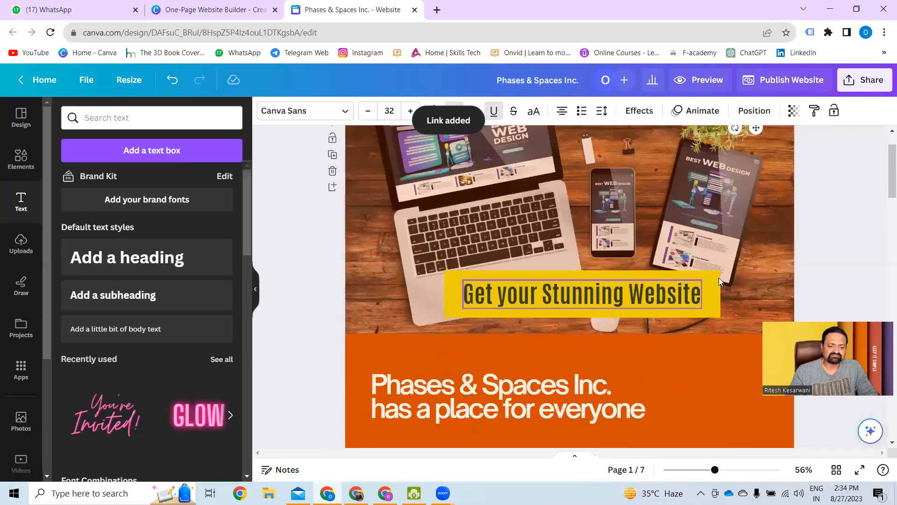
scroll(718, 277, up, 3)
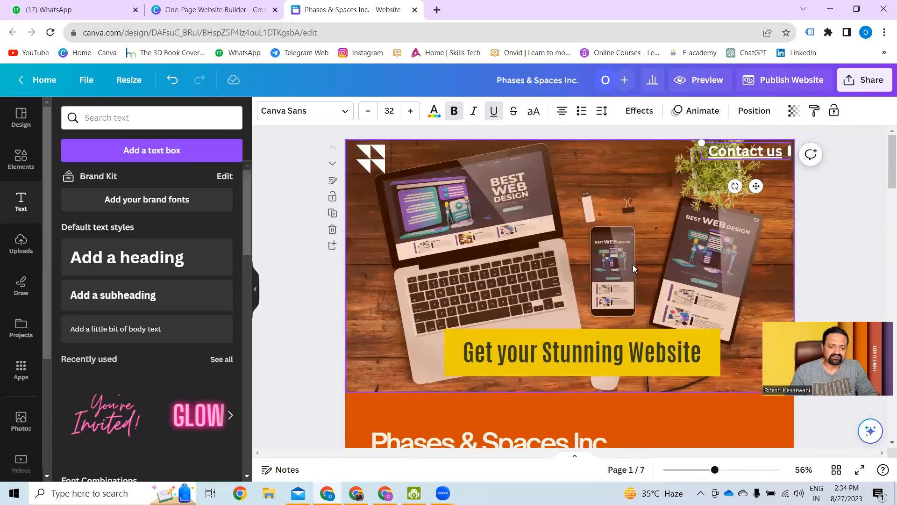
scroll(628, 276, down, 2)
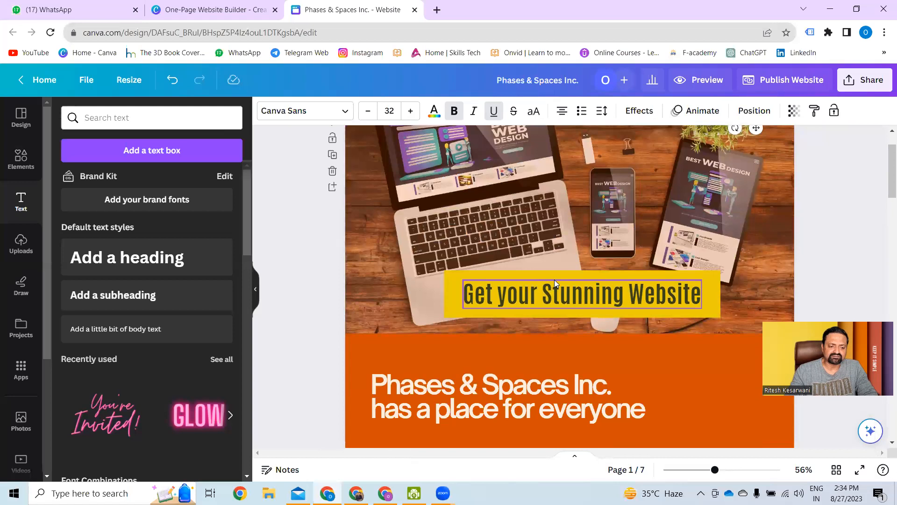
scroll(624, 301, down, 3)
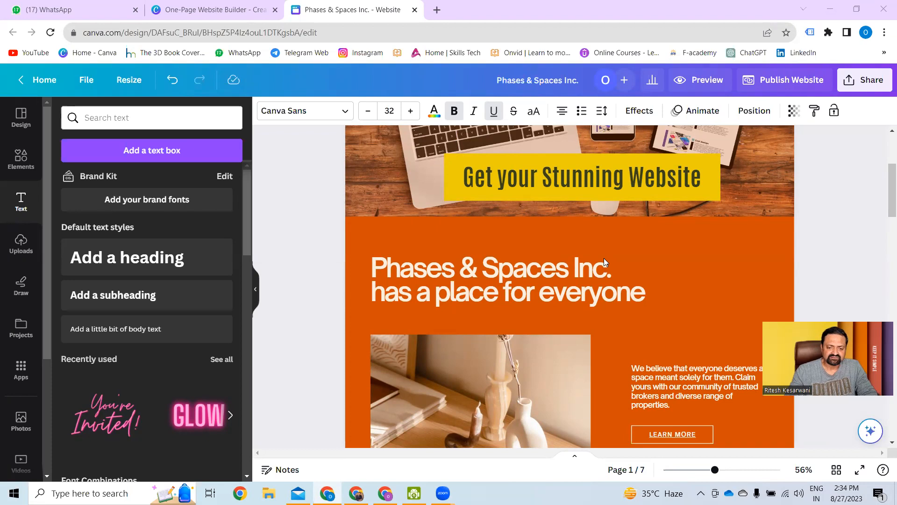
scroll(568, 277, up, 4)
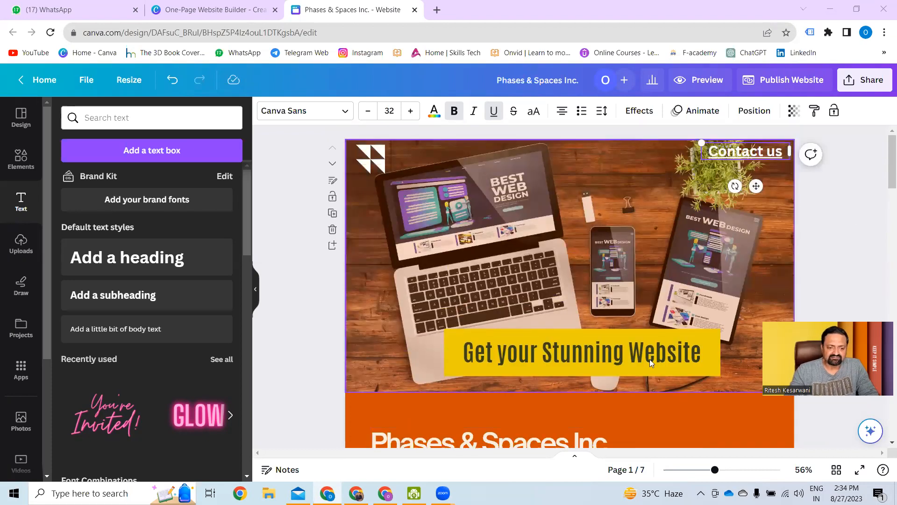
scroll(637, 318, down, 3)
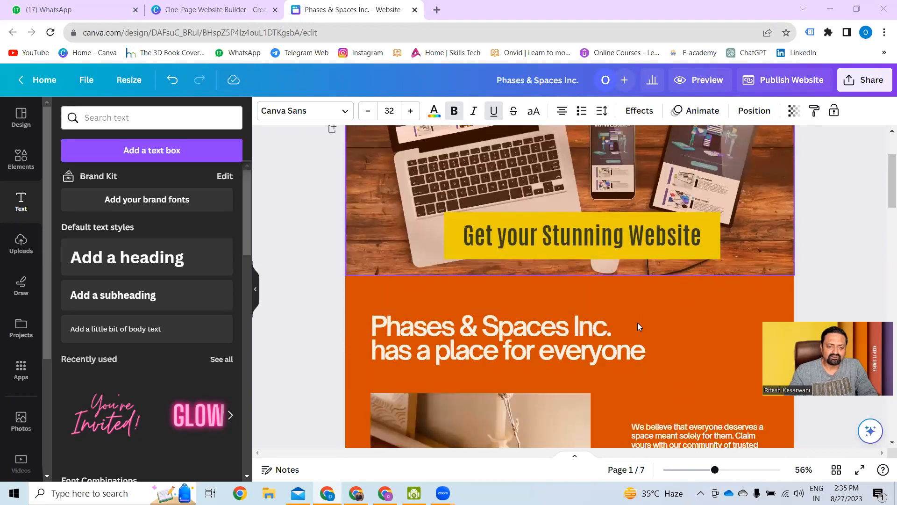
scroll(637, 322, down, 3)
scroll(638, 326, up, 5)
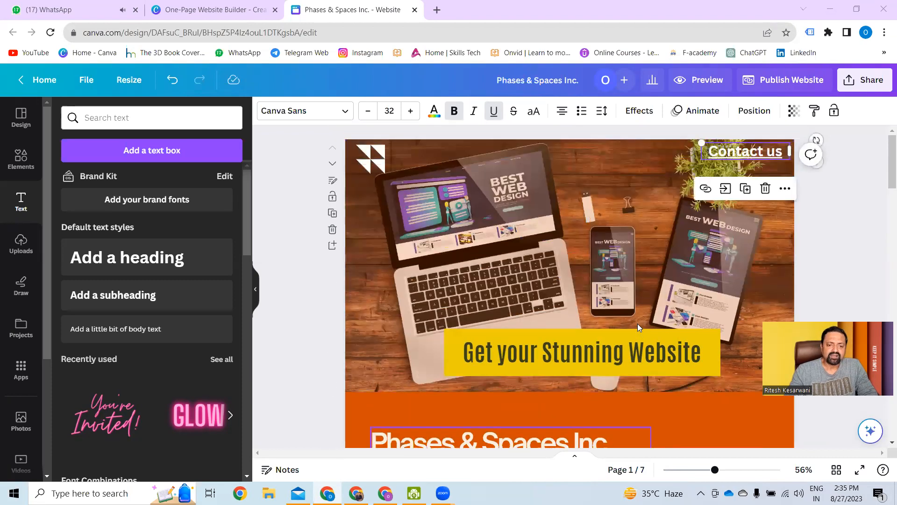
Step: Preview the website and test the hero's "Contact us" link and the footer's Facebook icon link
click(706, 85)
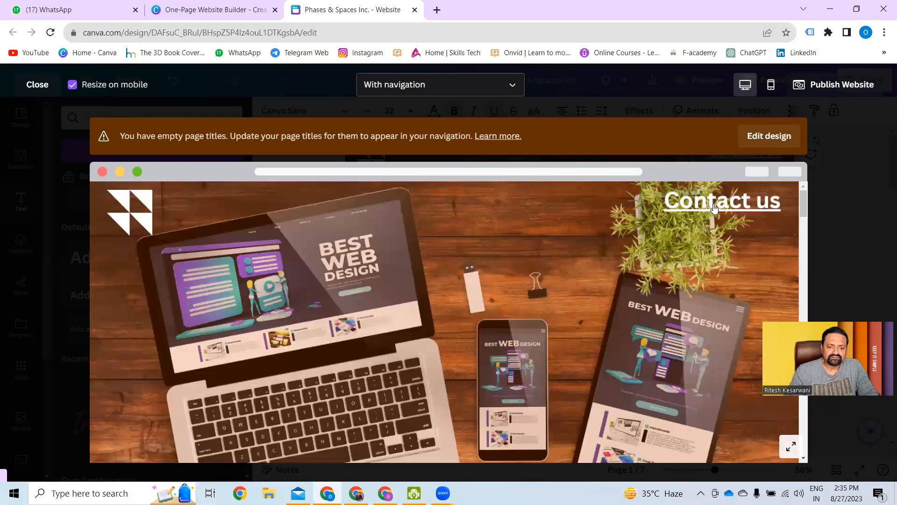
click(757, 209)
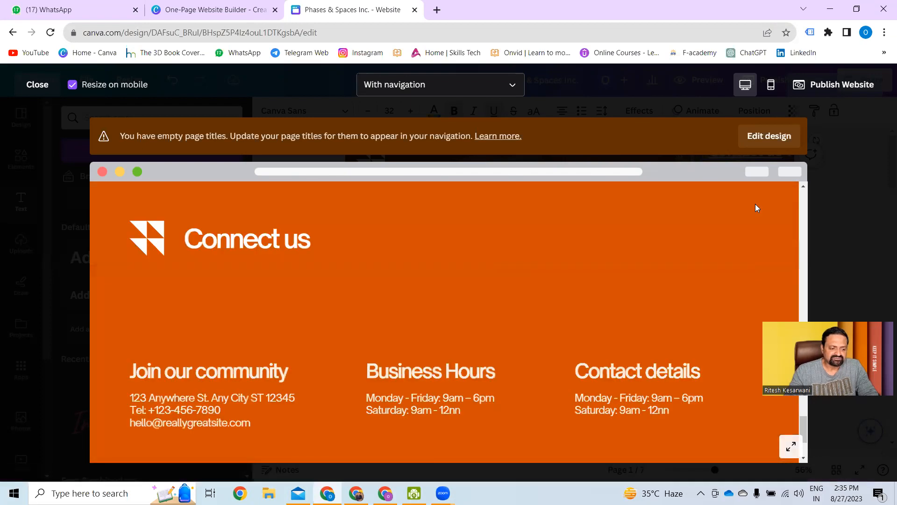
scroll(712, 248, down, 3)
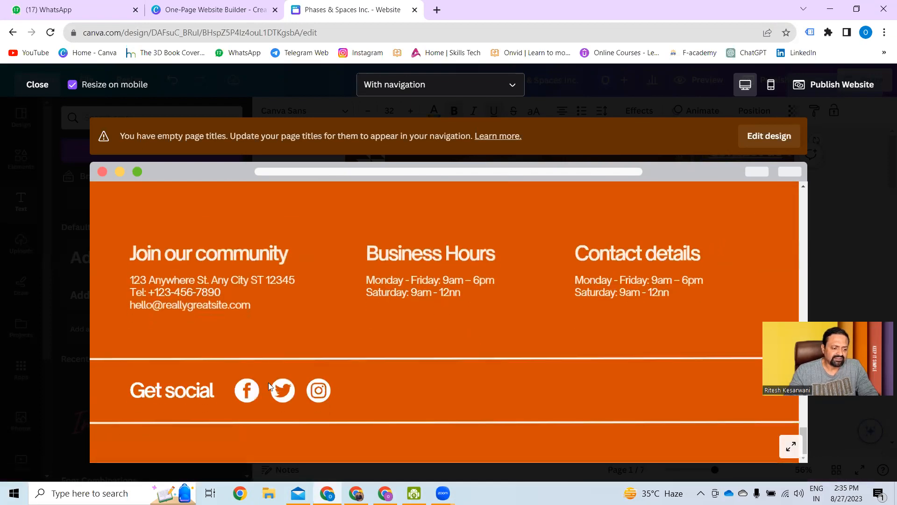
click(248, 392)
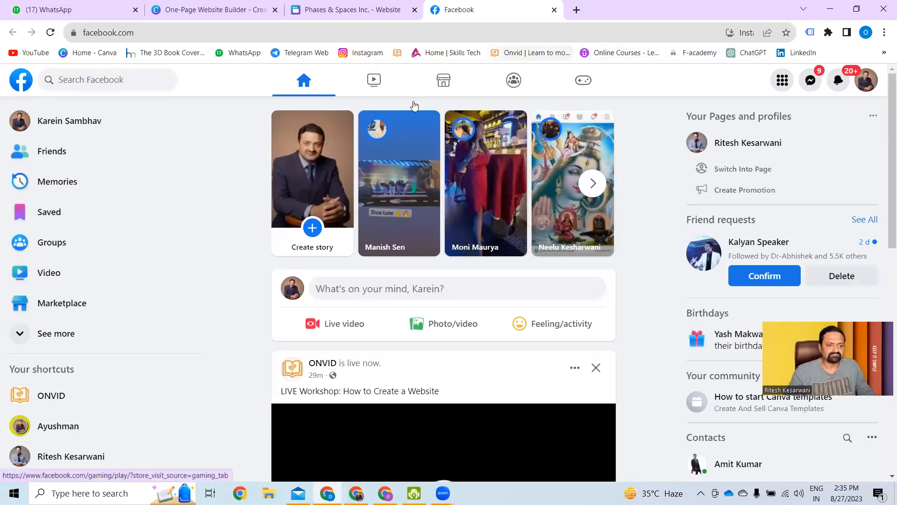
Step: Return to the website preview, review its sections from the footer up to the townhouse listing, and resume editing the design
click(343, 10)
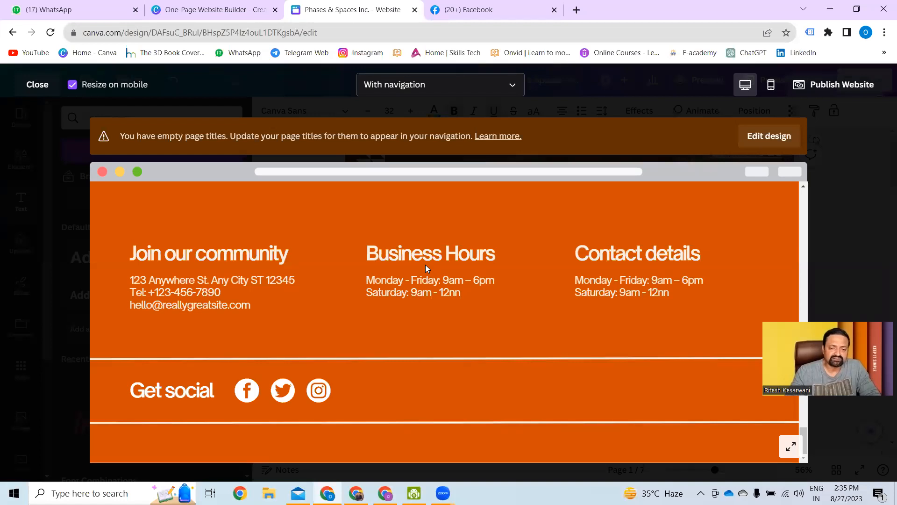
scroll(434, 271, up, 5)
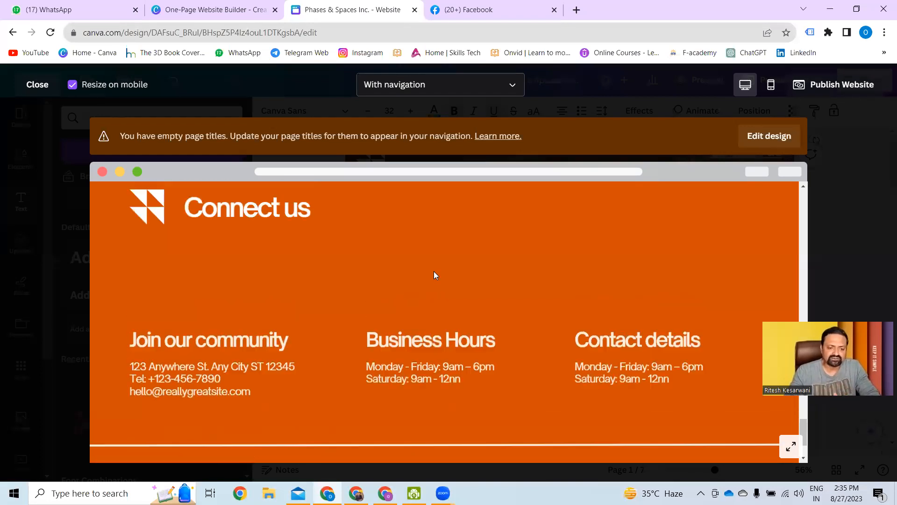
scroll(435, 276, up, 1)
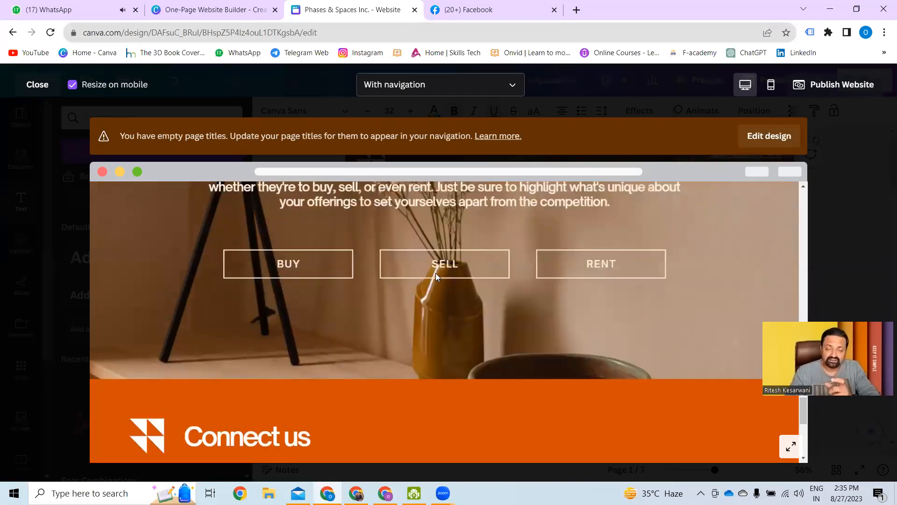
scroll(435, 274, up, 2)
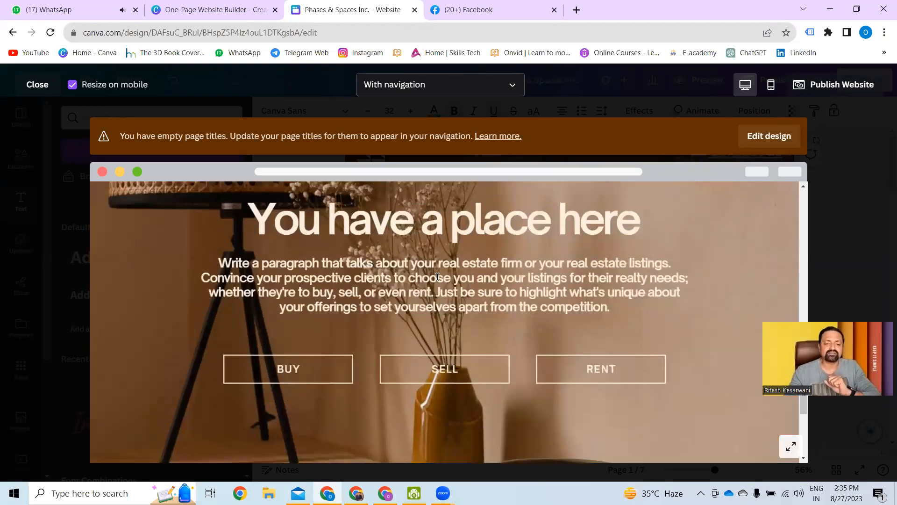
scroll(438, 276, up, 3)
scroll(437, 276, down, 10)
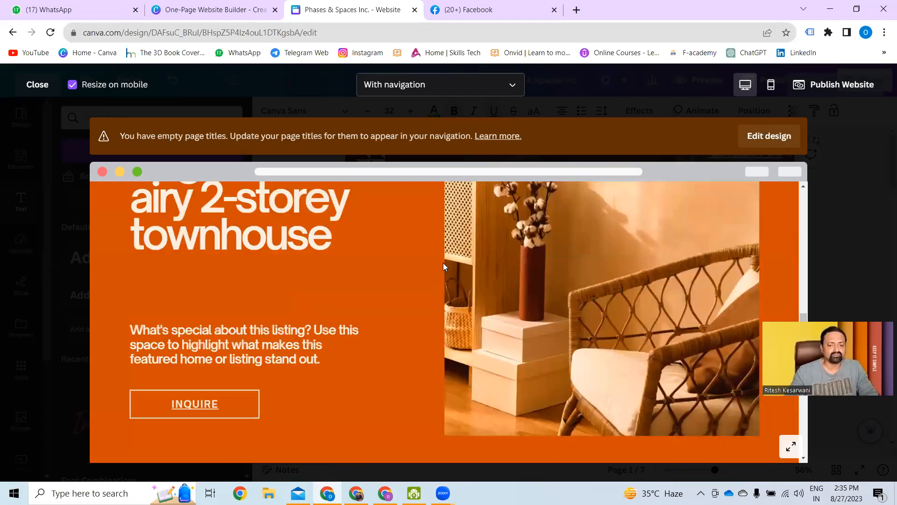
click(791, 139)
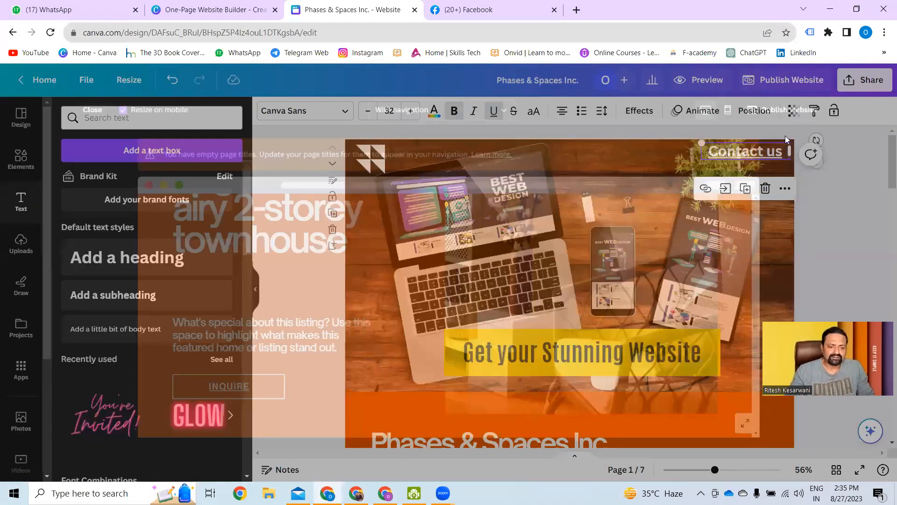
Step: Look through the uploaded images for a replacement for the vase photo in the "Phases & Spaces Inc." section
scroll(615, 225, down, 5)
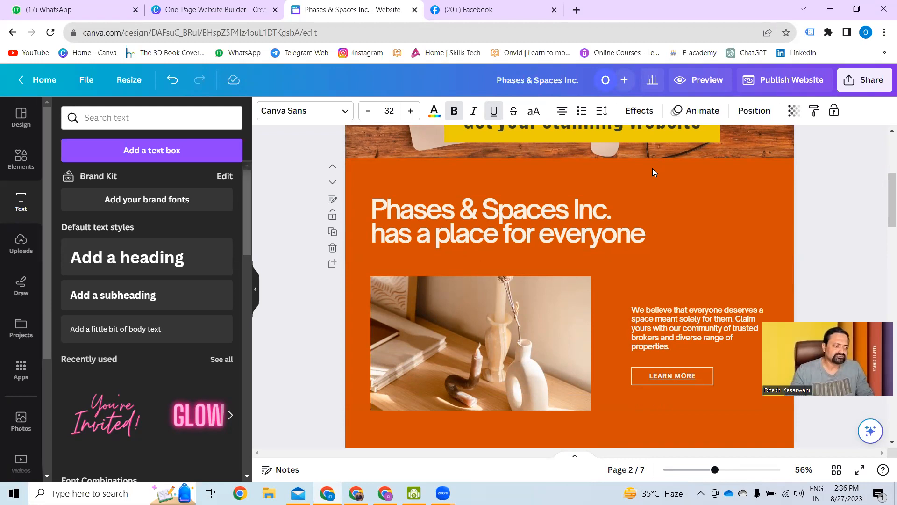
click(20, 244)
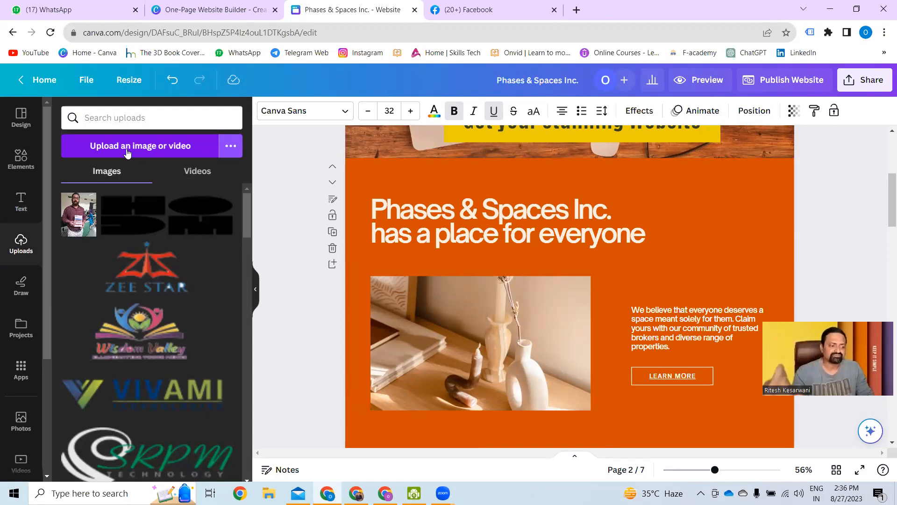
scroll(150, 343, down, 10)
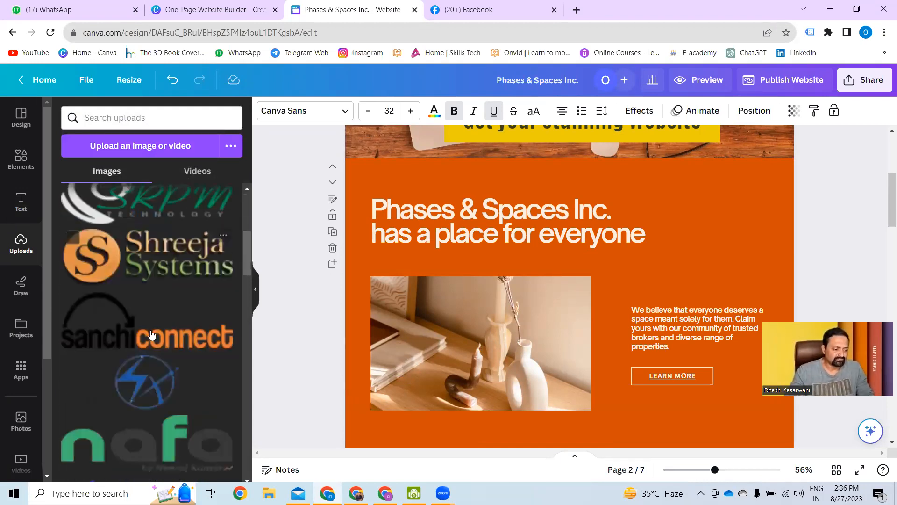
scroll(150, 342, down, 5)
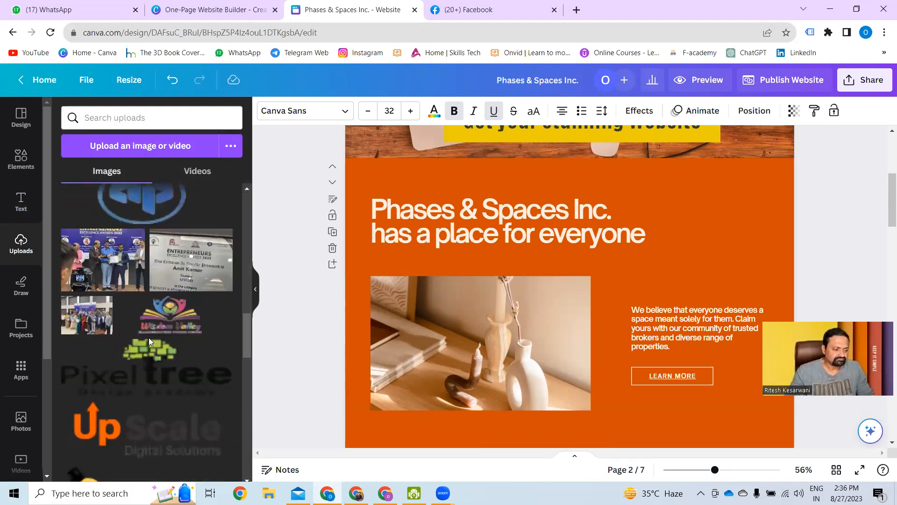
scroll(149, 343, down, 5)
scroll(149, 343, down, 8)
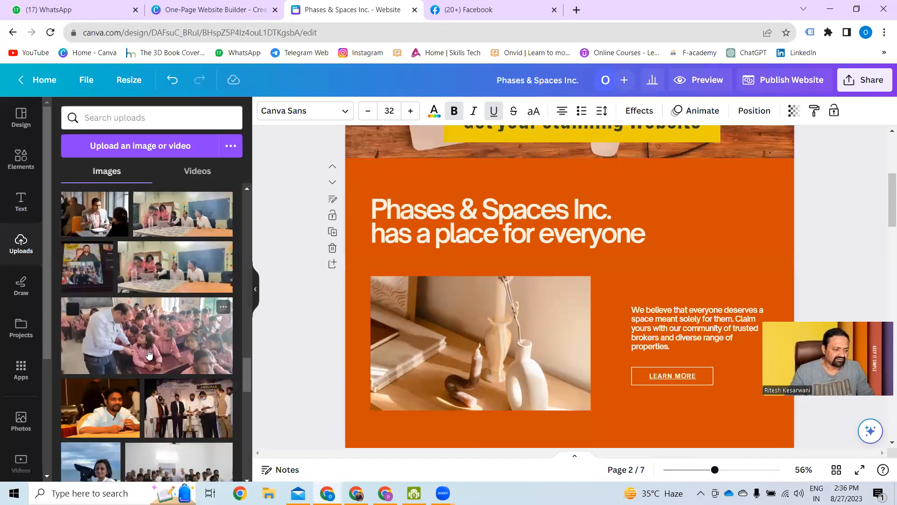
scroll(149, 353, down, 10)
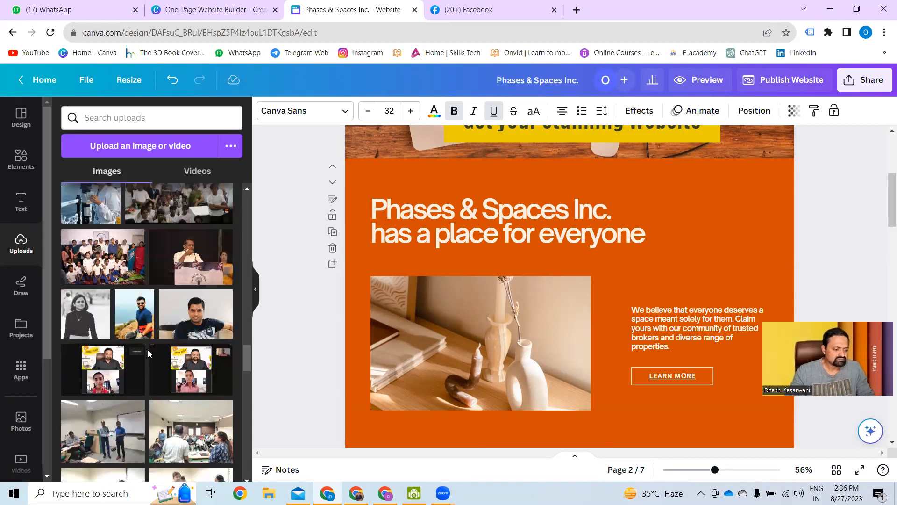
scroll(148, 349, down, 5)
scroll(148, 354, down, 3)
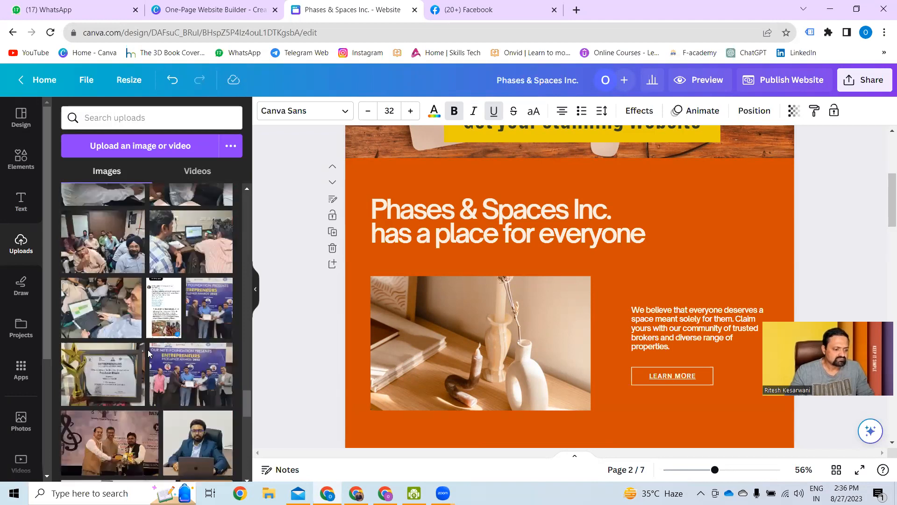
scroll(149, 353, down, 3)
scroll(148, 353, down, 5)
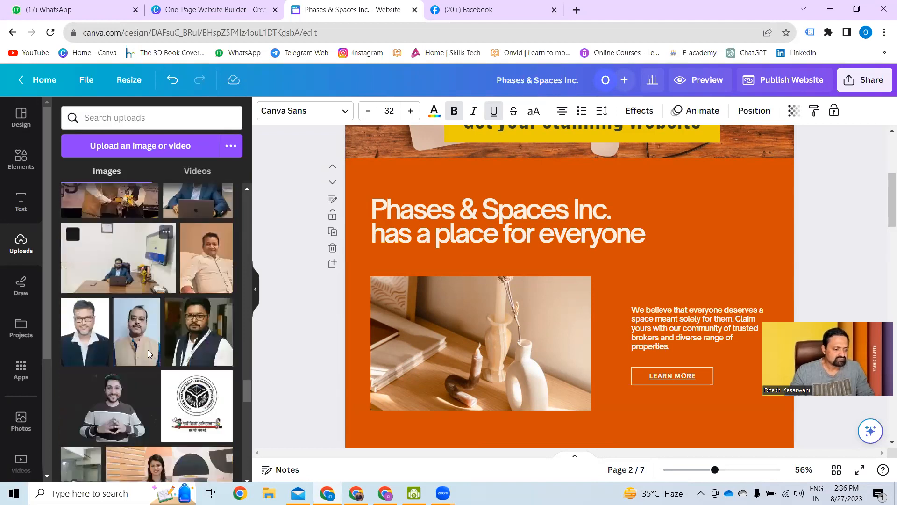
scroll(148, 349, down, 3)
scroll(149, 354, down, 4)
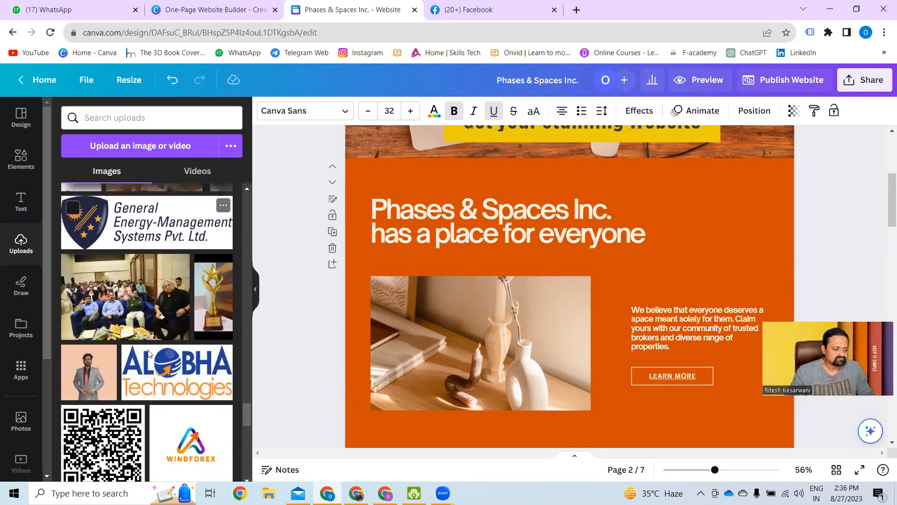
scroll(149, 354, down, 5)
scroll(148, 355, down, 5)
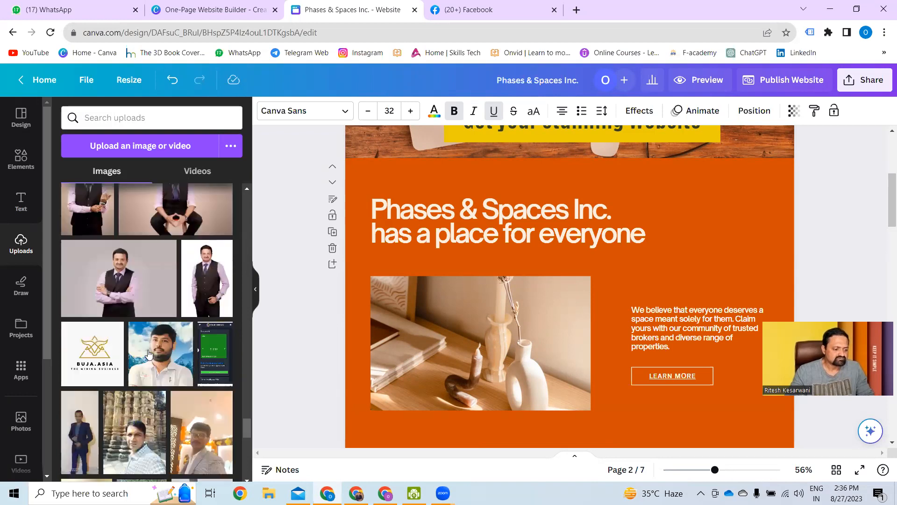
scroll(148, 354, down, 5)
scroll(149, 354, down, 5)
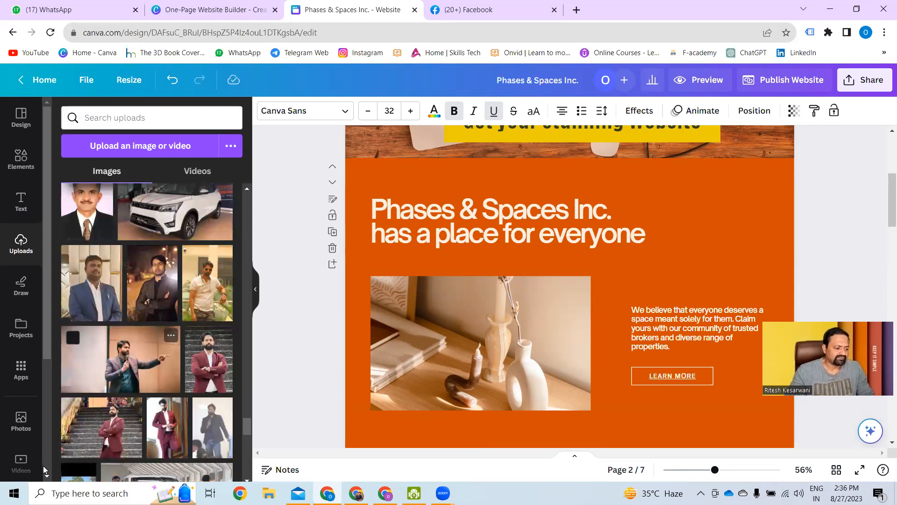
Step: Search the stock videos for "website development" and replace the vase photo with the 8-second illustrated laptop video on a white background
click(21, 462)
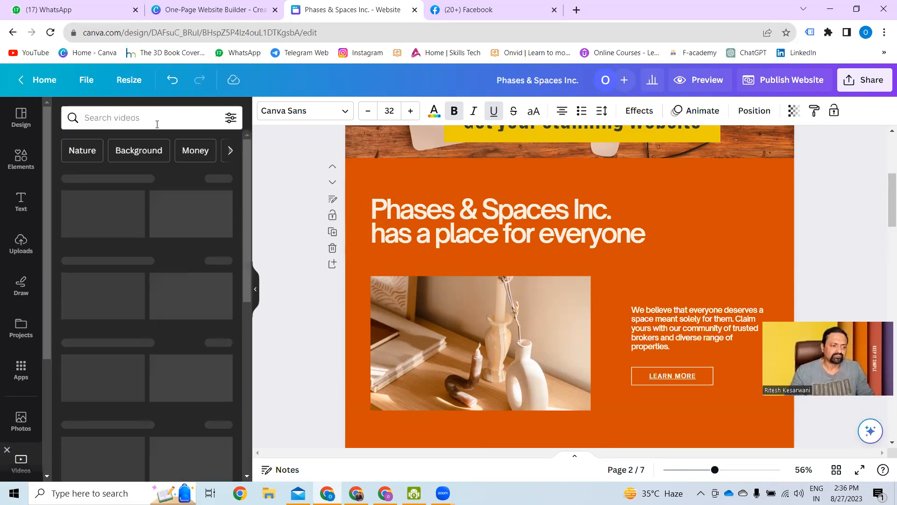
click(157, 125)
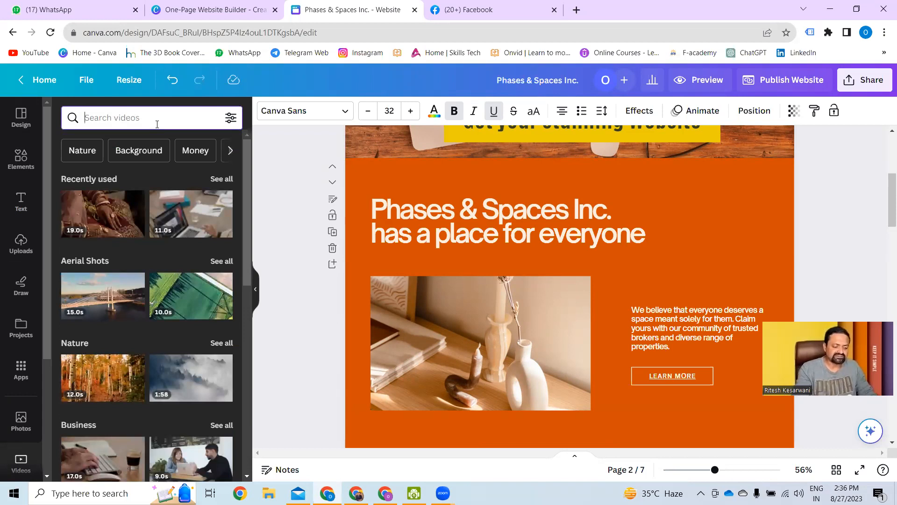
text(website)
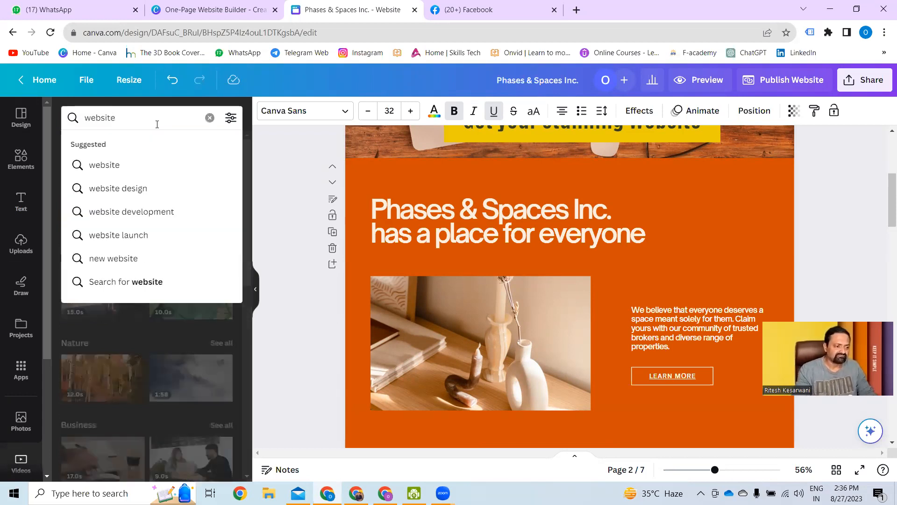
click(160, 216)
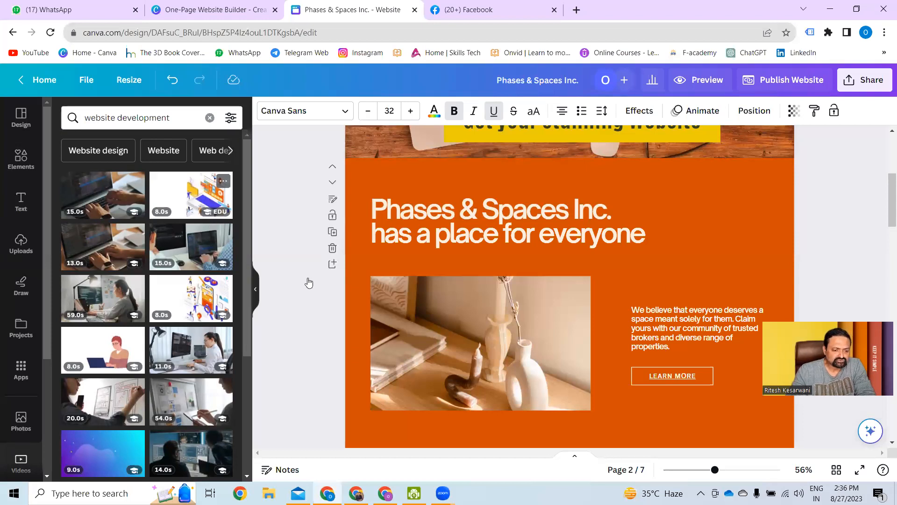
drag(458, 326, 479, 318)
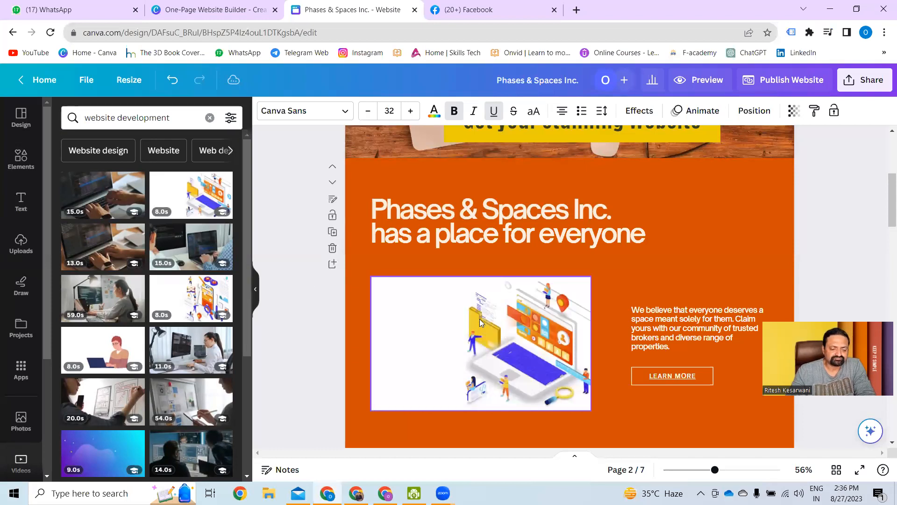
Step: Enlarge the laptop illustration video slightly from its upper corner and play it on the page
click(406, 425)
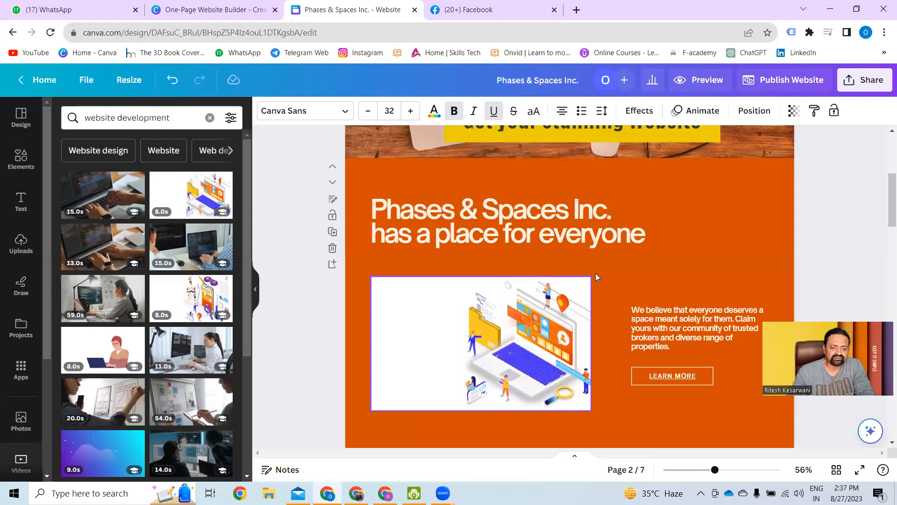
drag(592, 276, 620, 306)
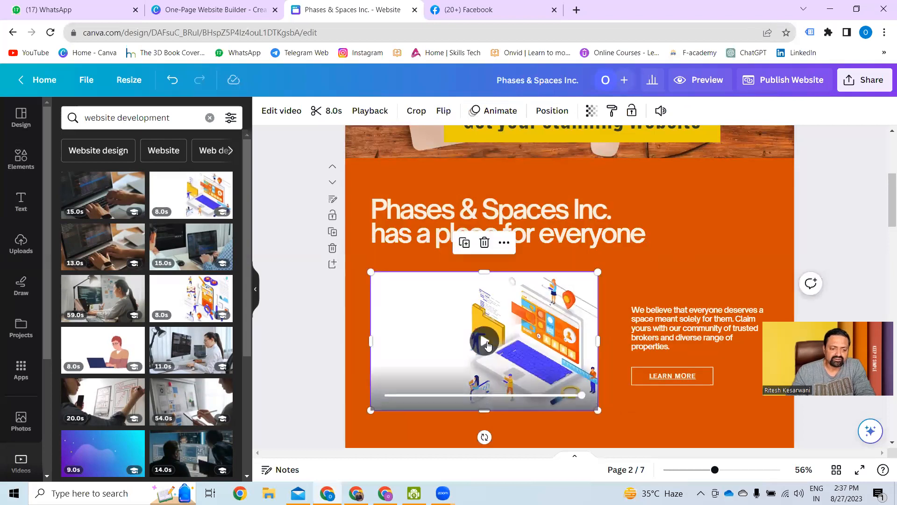
click(487, 345)
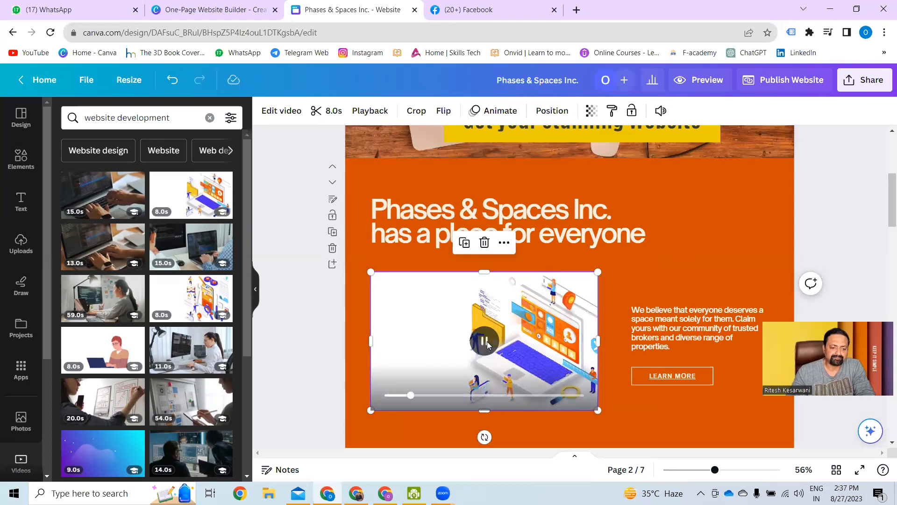
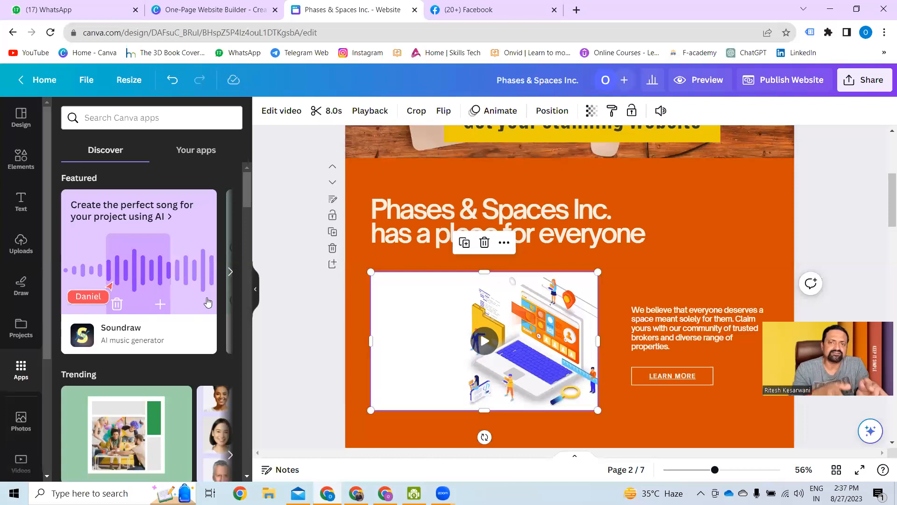
Step: Search the Canva apps for "AI", open D-ID AI Presenters and select the bearded man as the presenter
scroll(159, 266, down, 5)
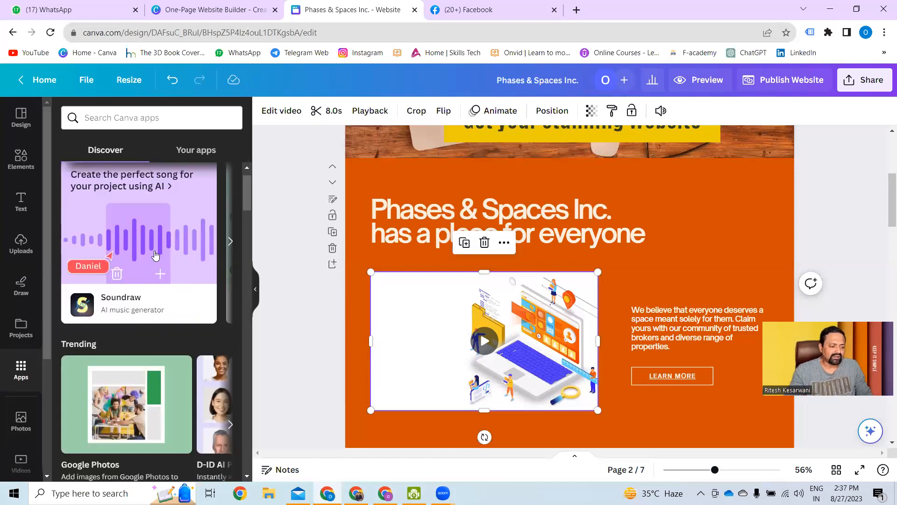
scroll(180, 299, down, 4)
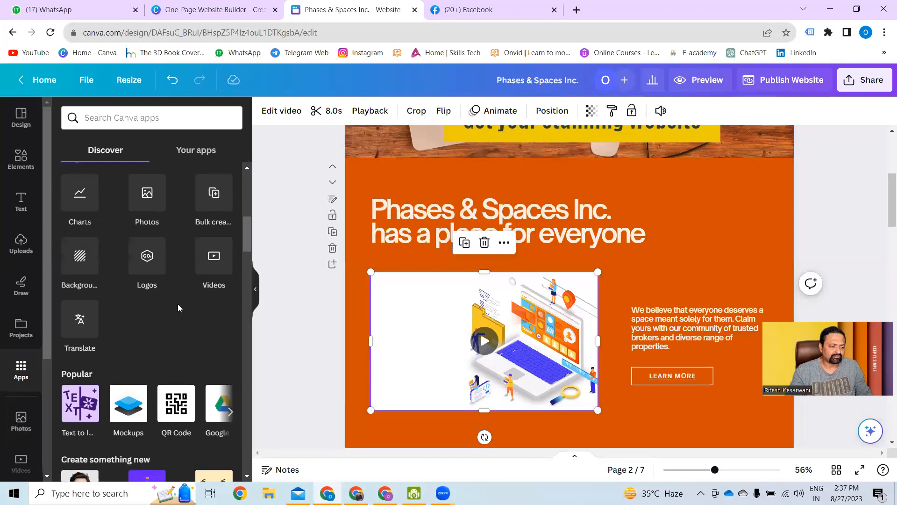
scroll(178, 304, down, 6)
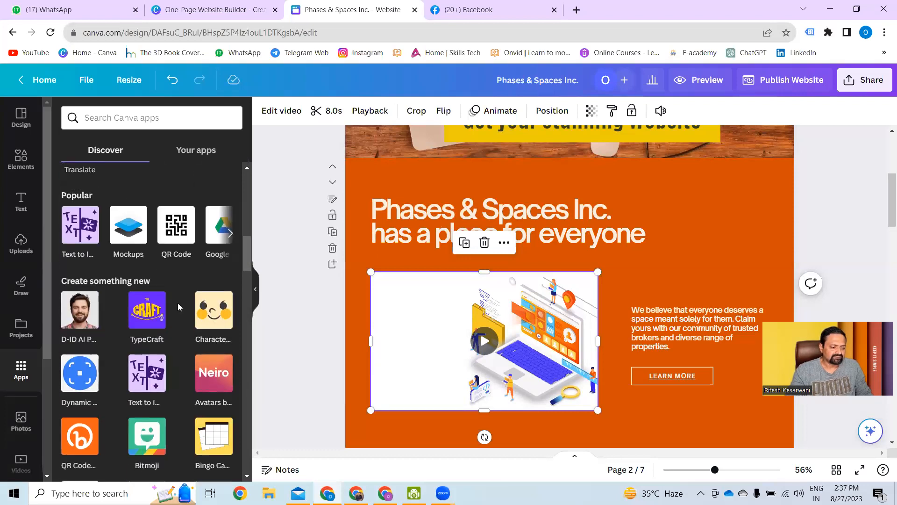
scroll(178, 305, down, 5)
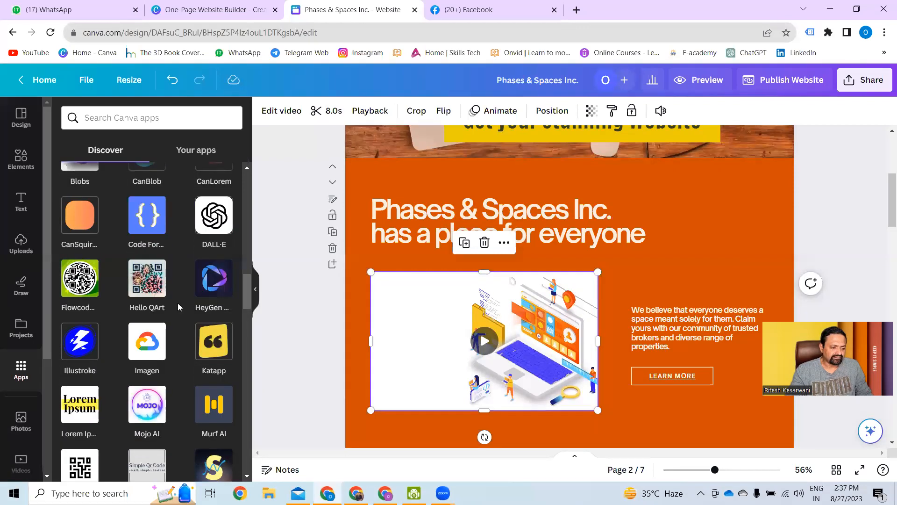
scroll(178, 303, down, 5)
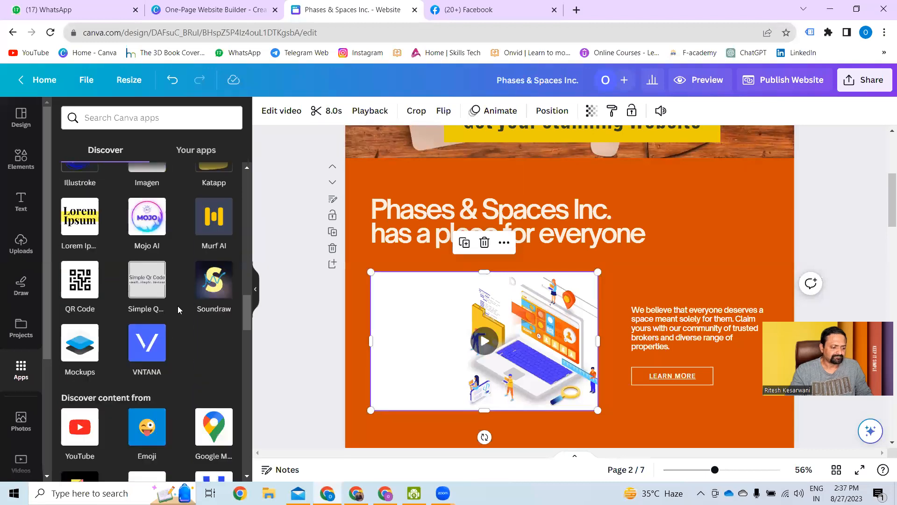
click(123, 116)
text(AI)
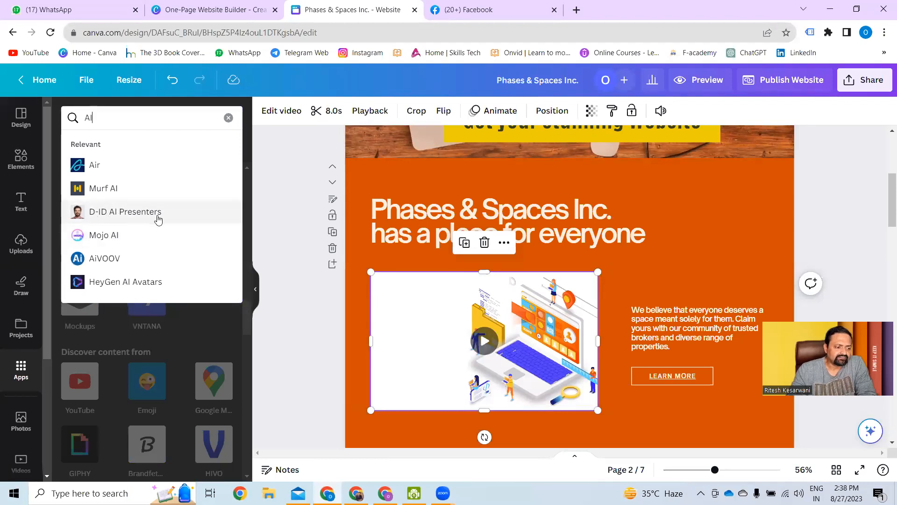
click(140, 216)
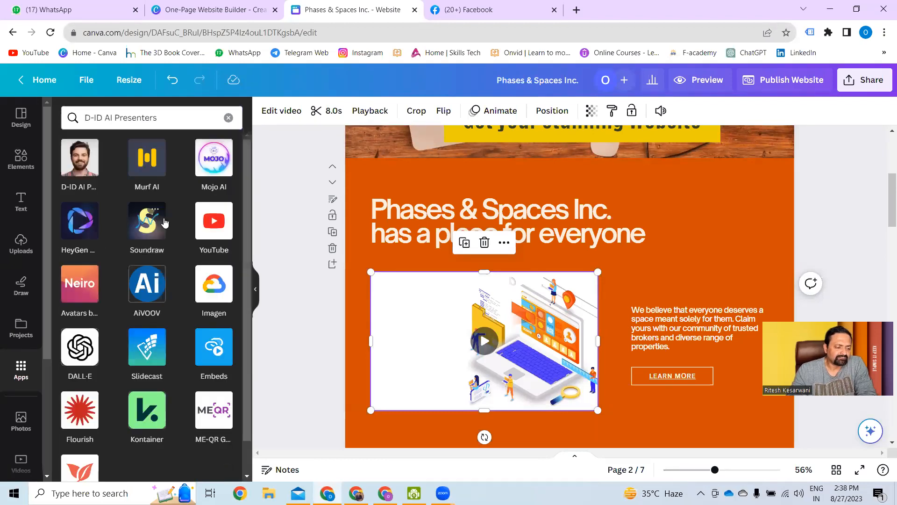
click(77, 158)
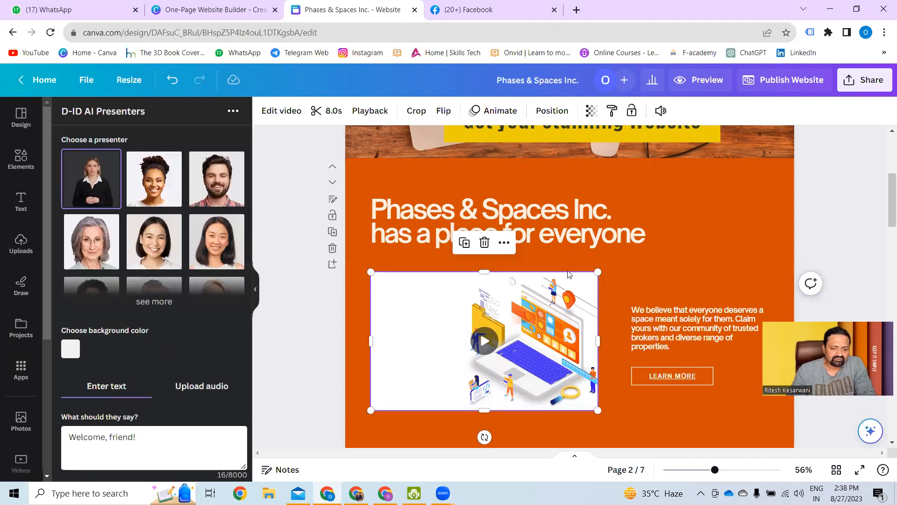
click(227, 184)
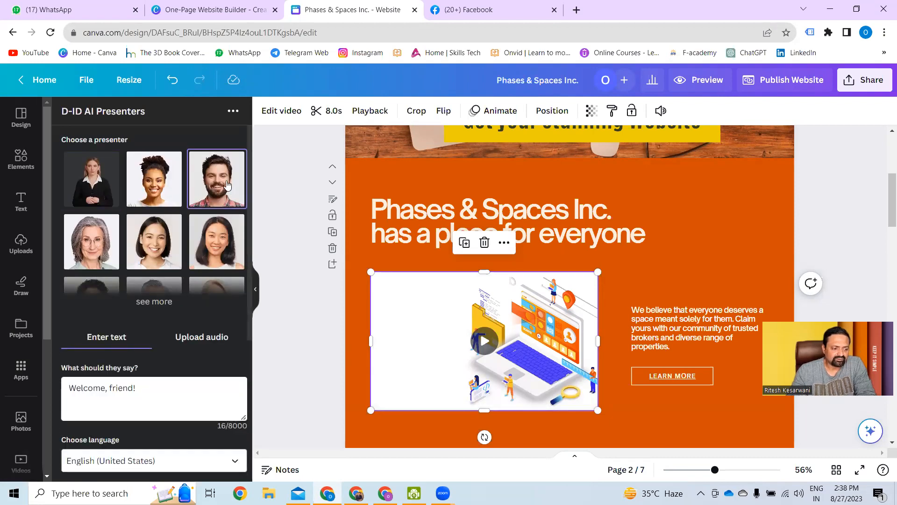
Step: Look through the speech text, voice and style options available for the AI presenter
drag(154, 391, 27, 381)
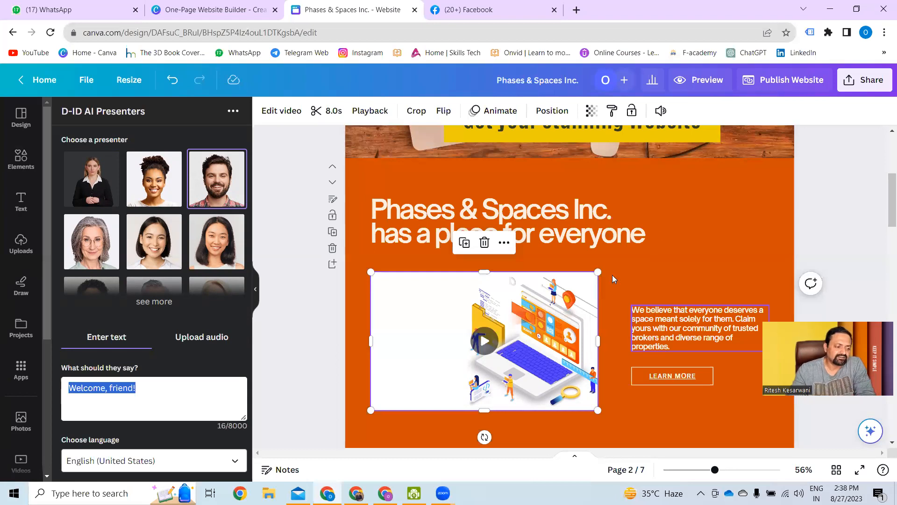
scroll(141, 264, down, 3)
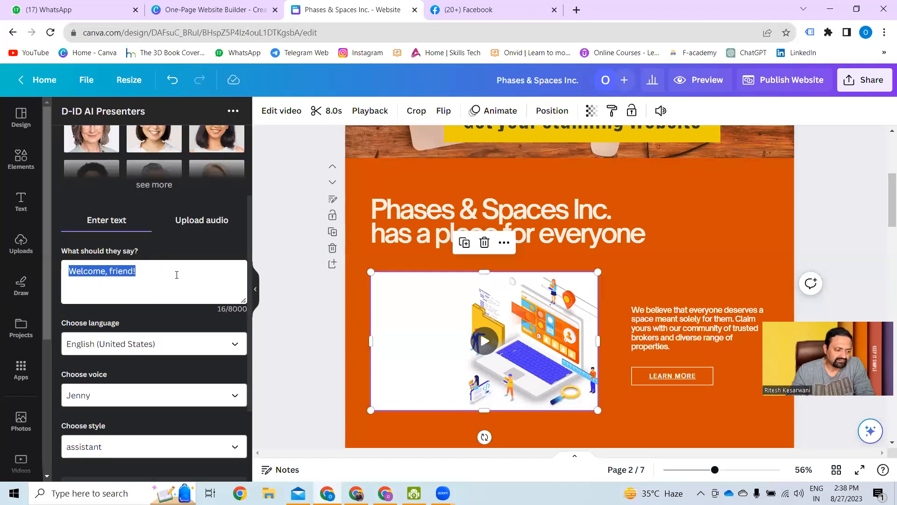
scroll(127, 344, down, 3)
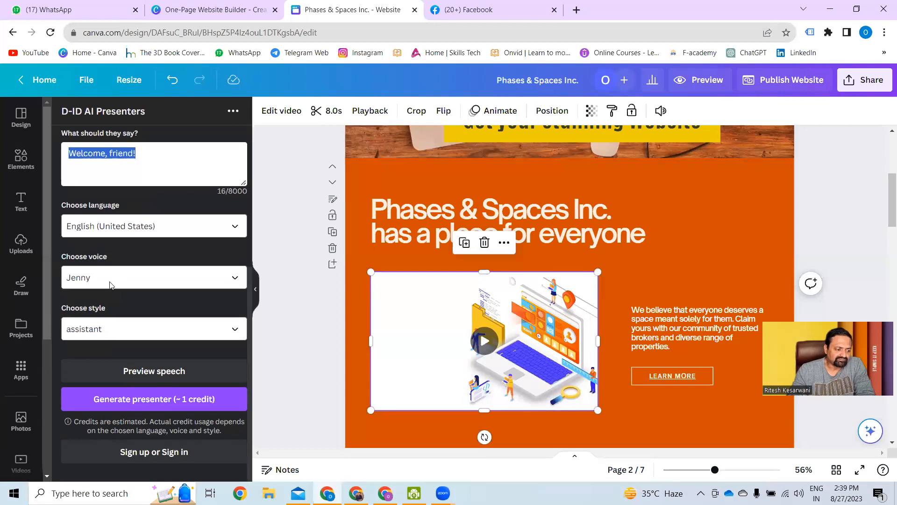
click(111, 284)
click(103, 328)
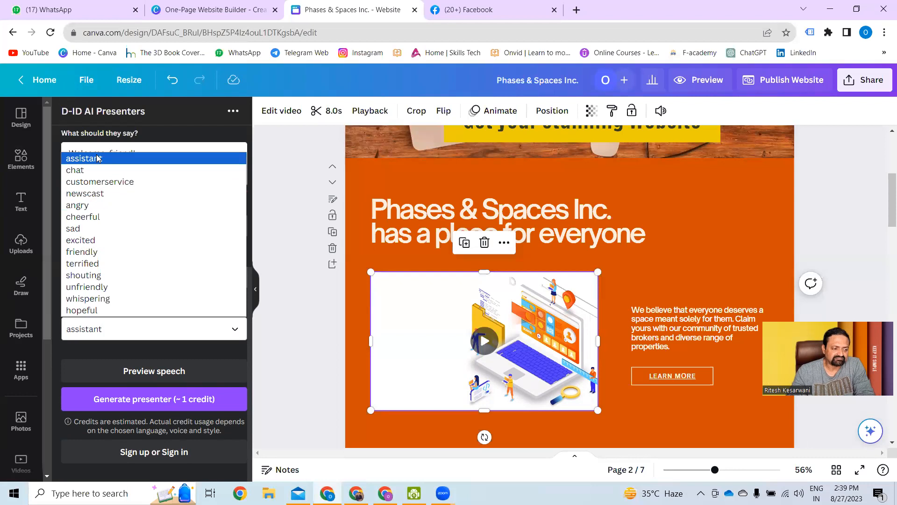
click(91, 355)
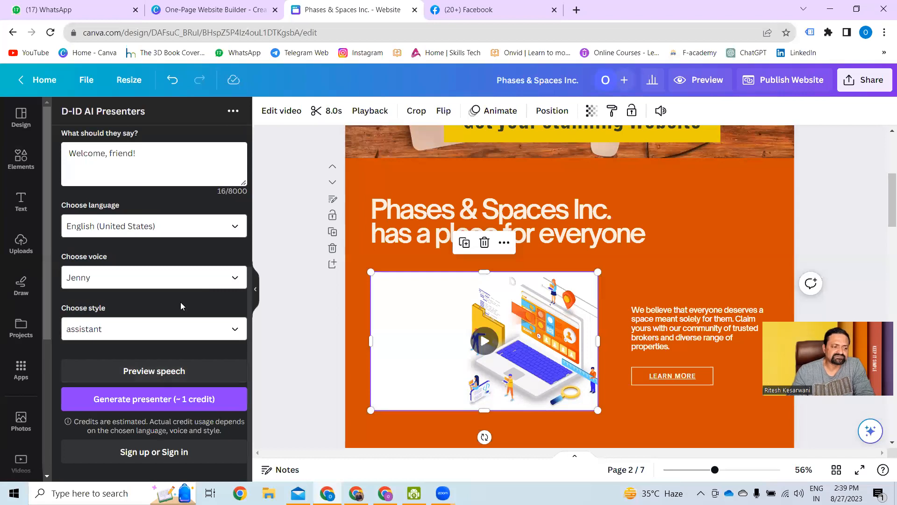
Step: Expand the presenter gallery and select the smiling dark-haired man in the dark top as the presenter
scroll(181, 303, up, 5)
click(161, 306)
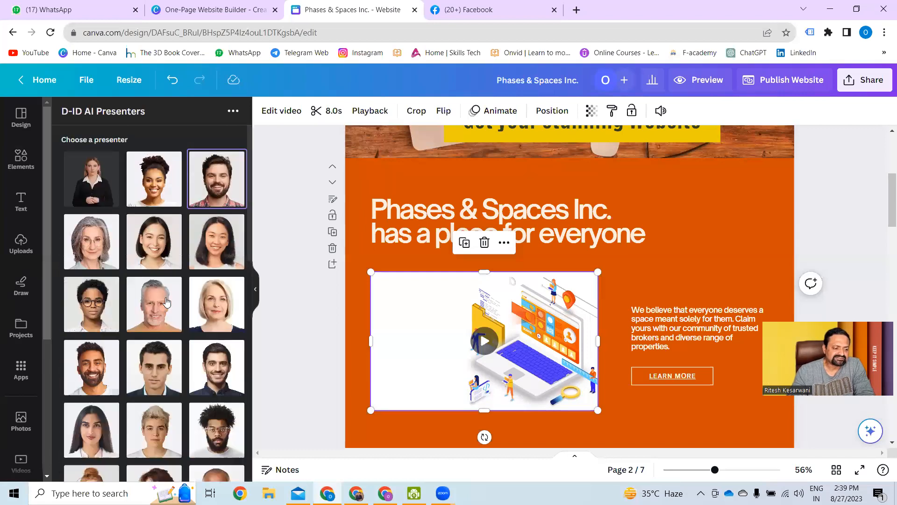
scroll(164, 304, down, 3)
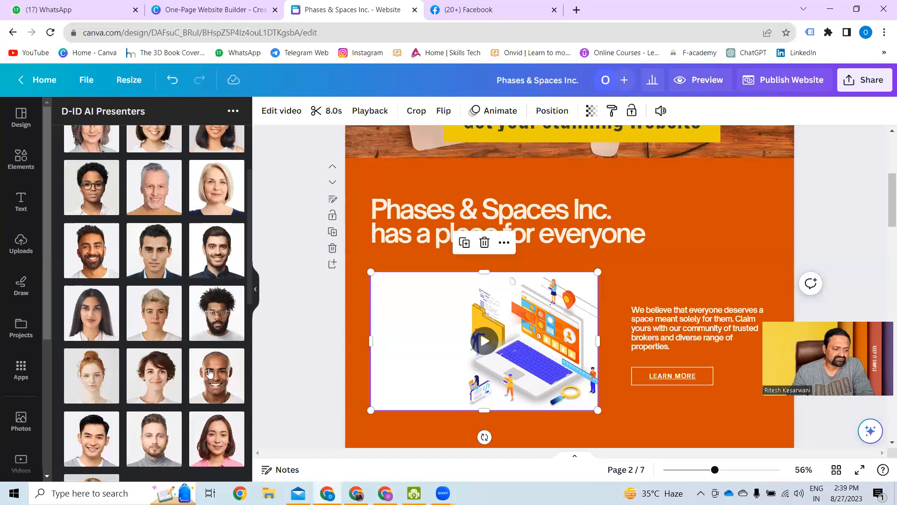
click(220, 265)
scroll(158, 350, down, 5)
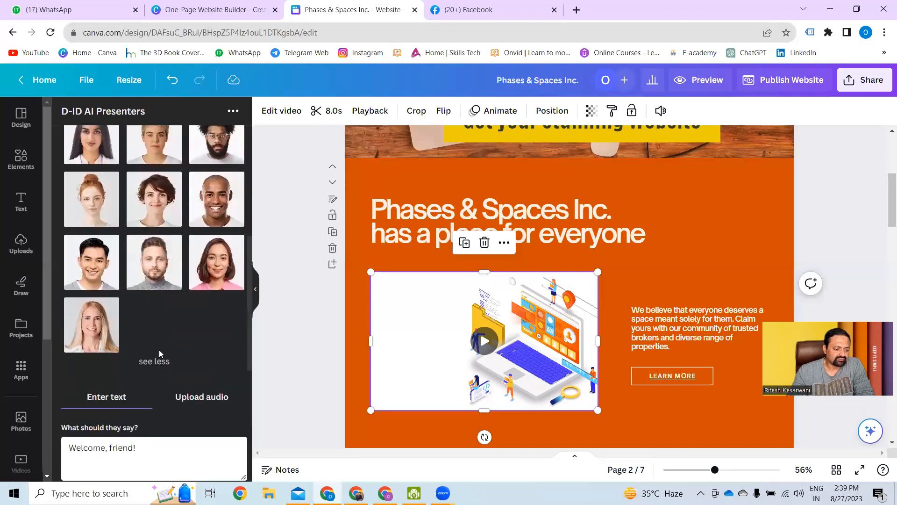
Step: Preview the presenter's speech, change the voice to Guy and preview the speech again
scroll(145, 387, down, 4)
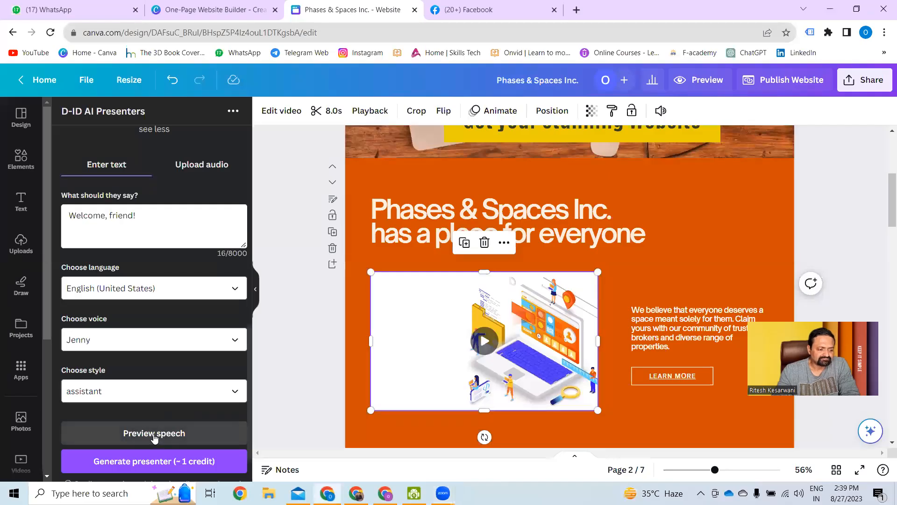
click(154, 434)
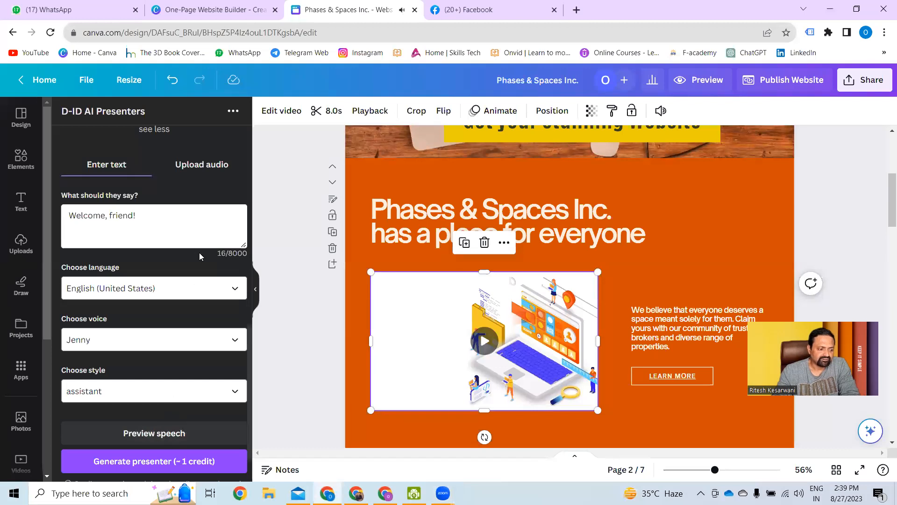
scroll(148, 432, up, 2)
click(138, 457)
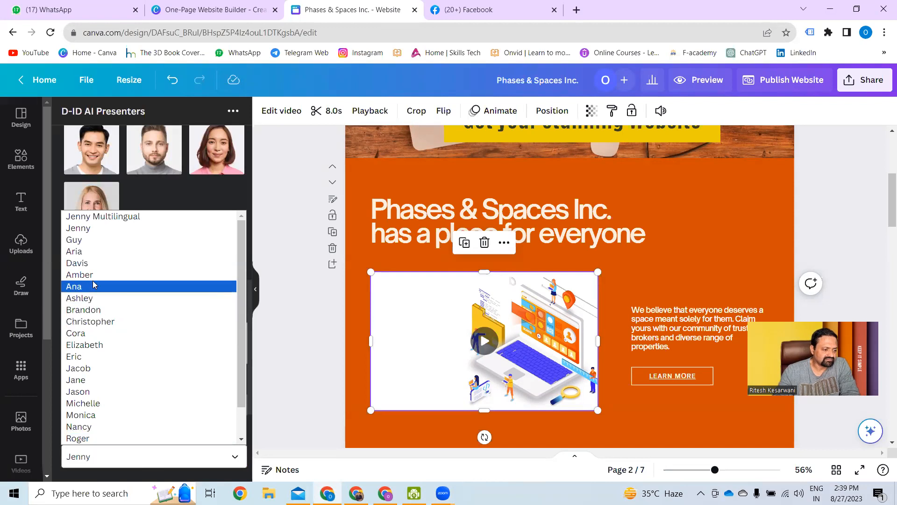
click(84, 241)
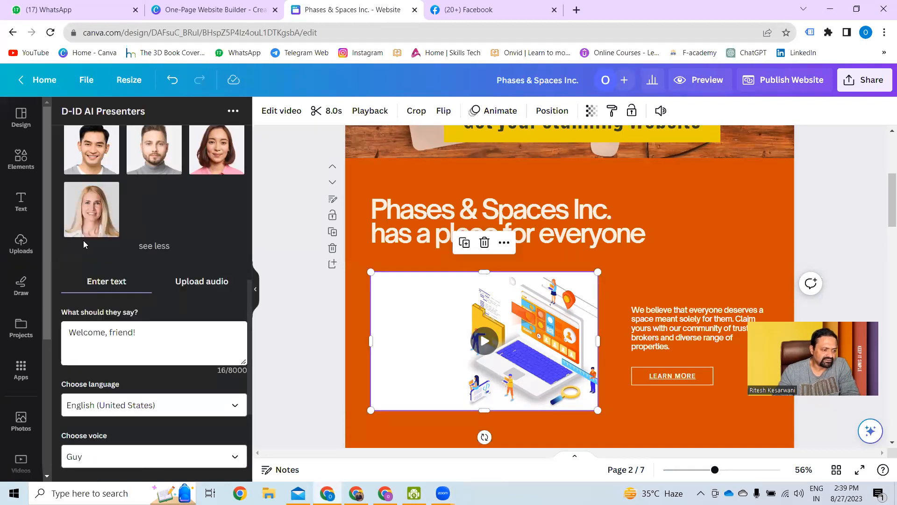
scroll(134, 286, down, 4)
click(143, 372)
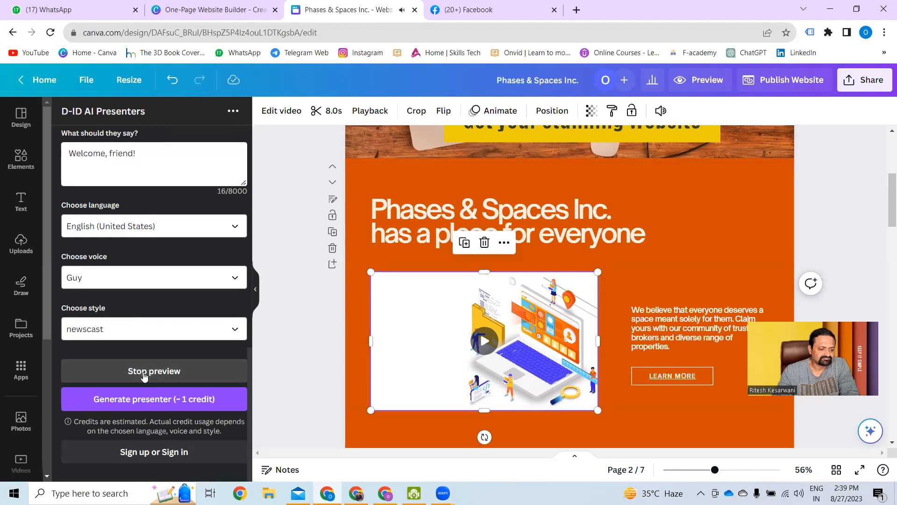
Step: Replace the presenter's speech text with "Get your stunning website. We are one of the top website designing company in India"
scroll(154, 327, up, 4)
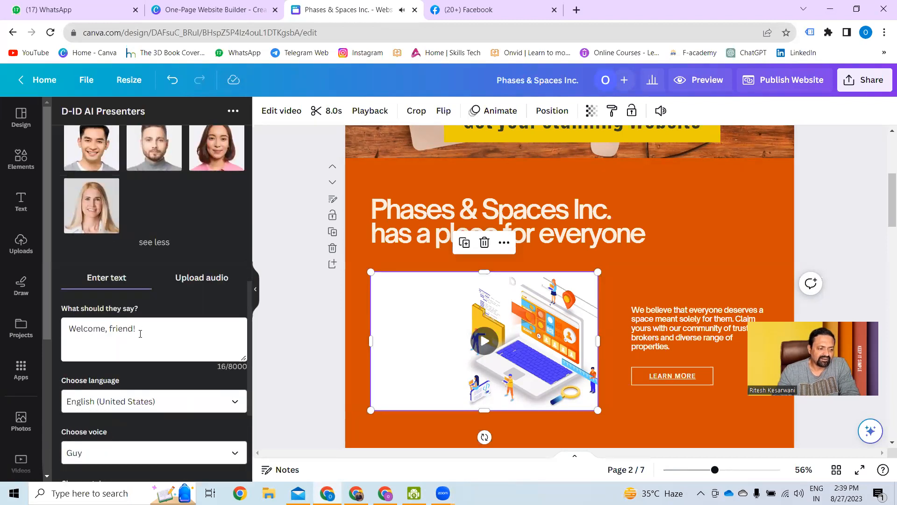
drag(140, 333, 69, 329)
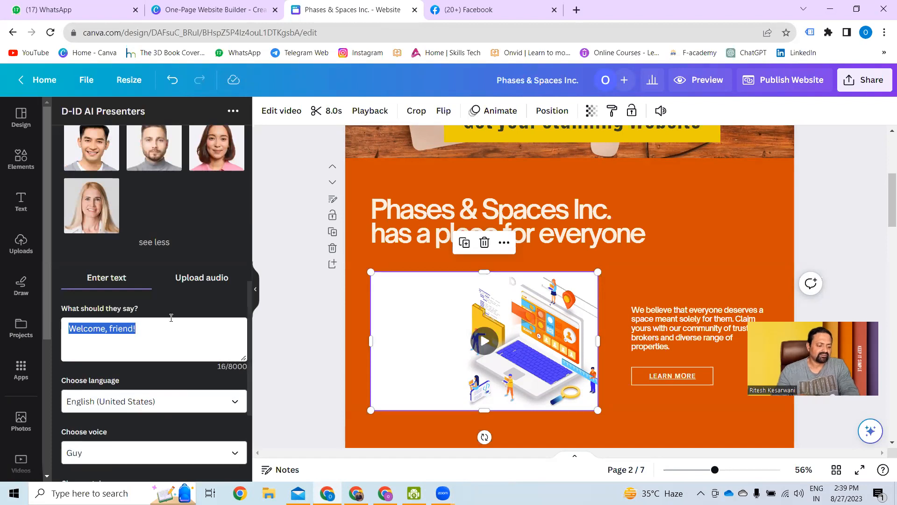
text(Get your stunning s website a)
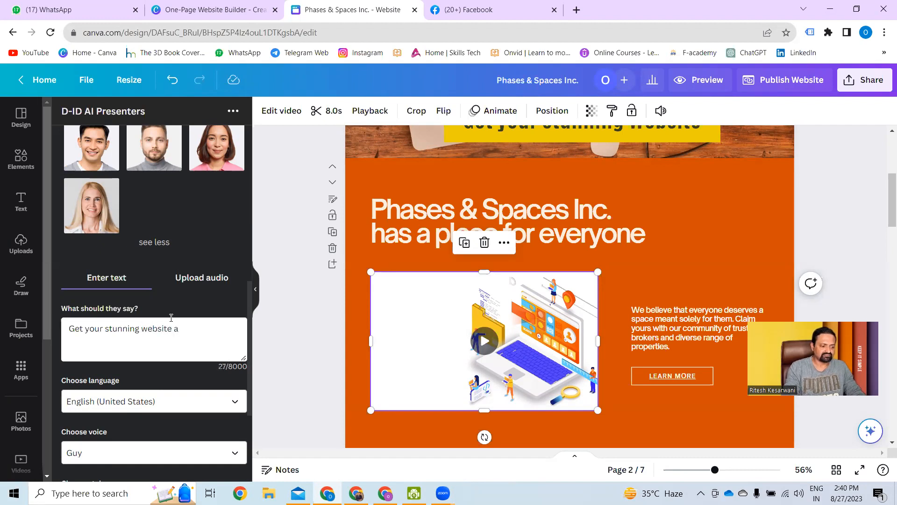
key(BackSpace)
key(BackSpace)
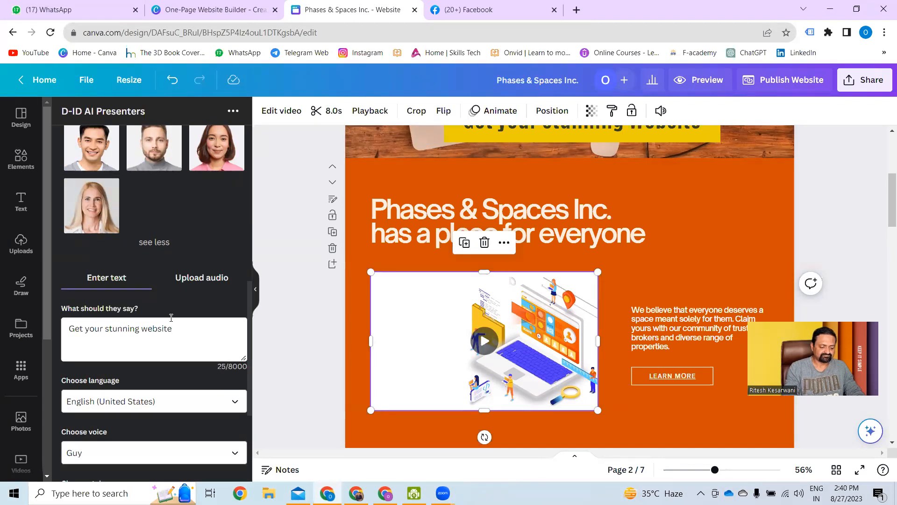
text(. We are)
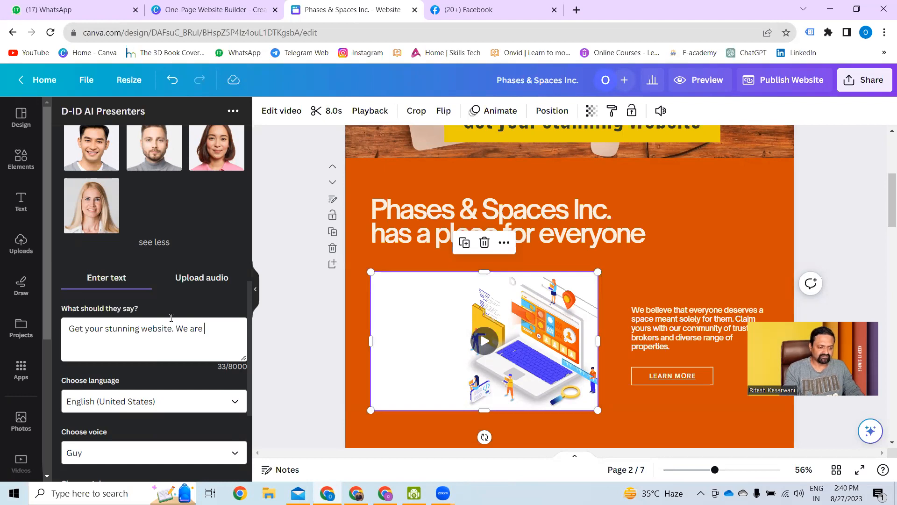
text(ne of the top website designig compny in )
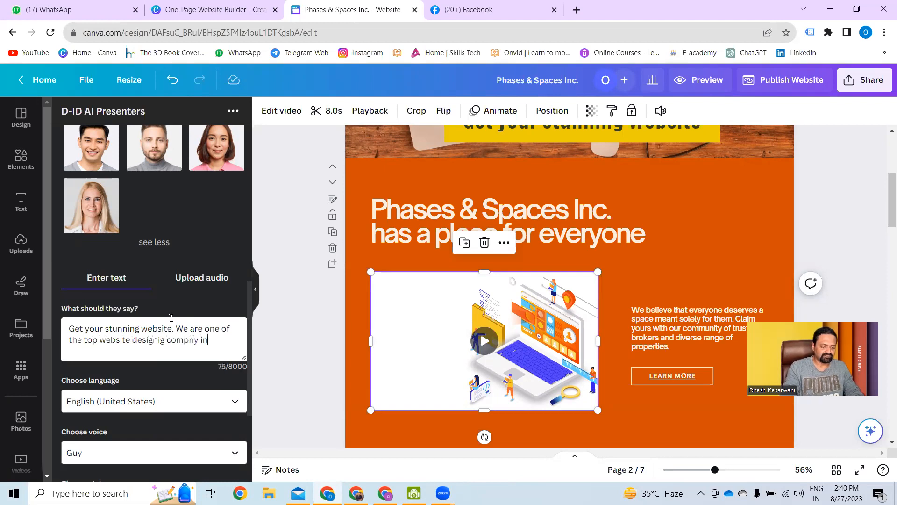
text(India)
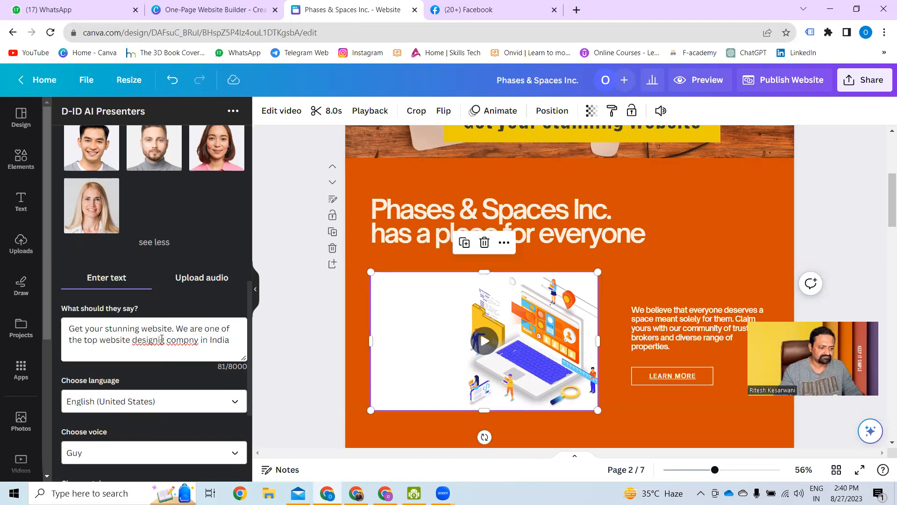
text(n)
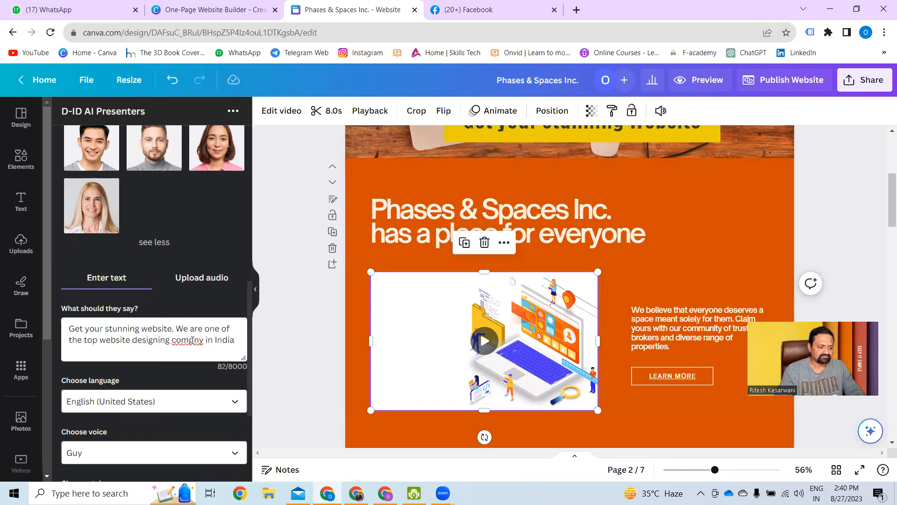
text(a)
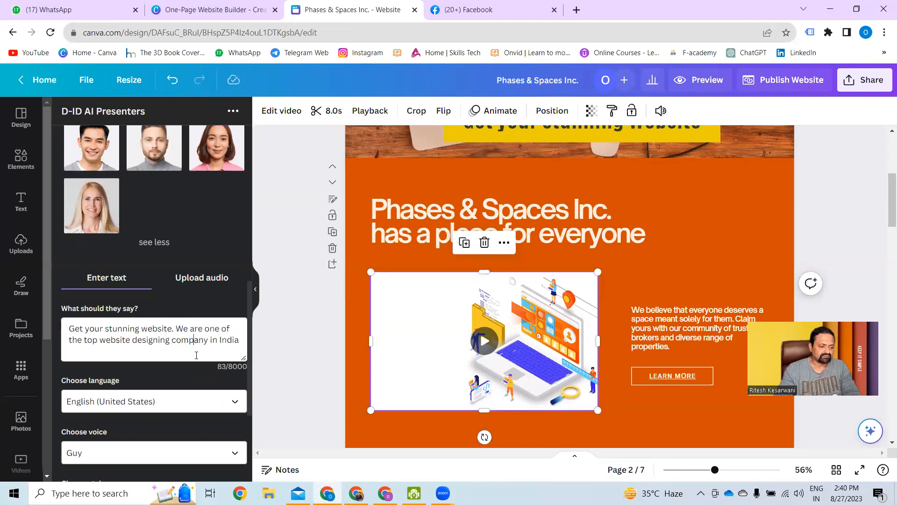
Step: Preview the new speech in the chosen voice and review the selected presenter and its settings
scroll(187, 364, down, 4)
click(170, 372)
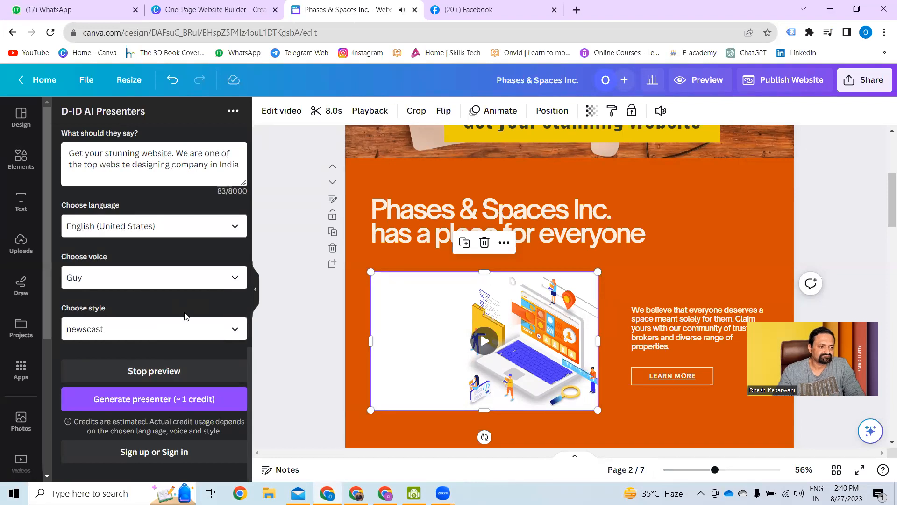
scroll(186, 318, up, 5)
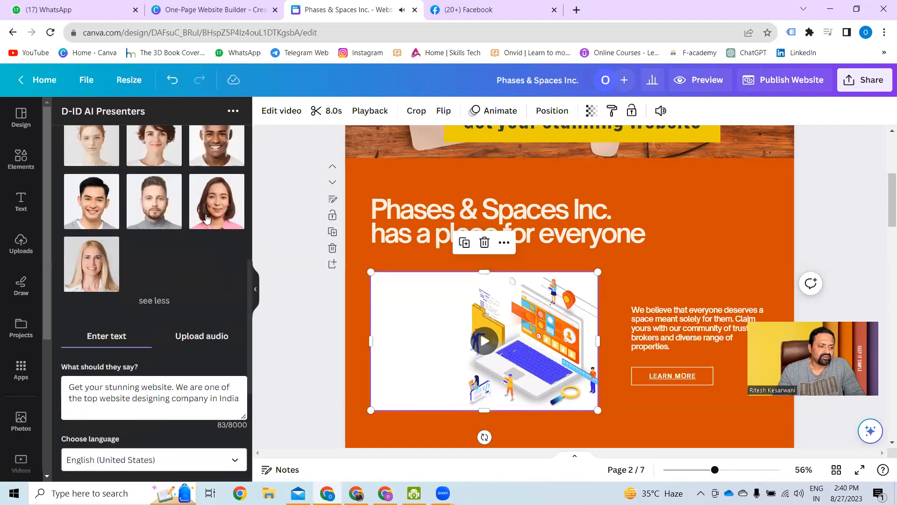
scroll(177, 272, down, 5)
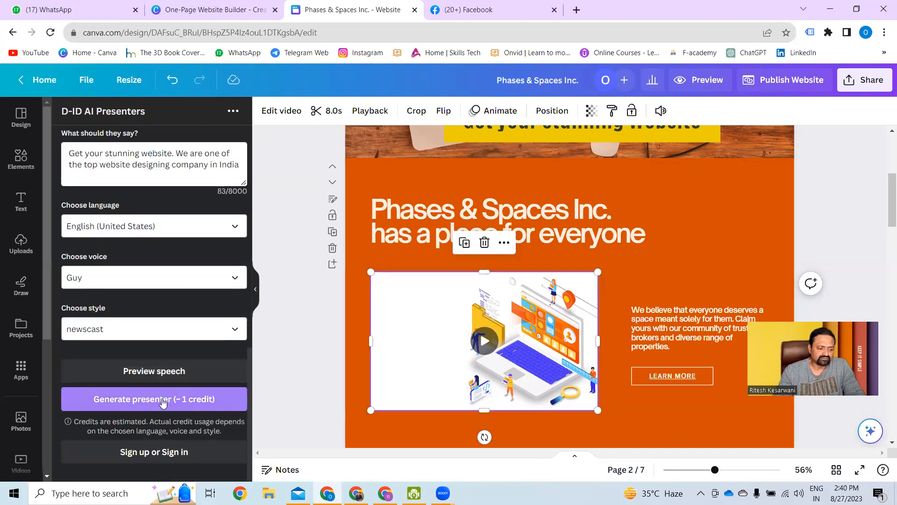
scroll(191, 314, up, 5)
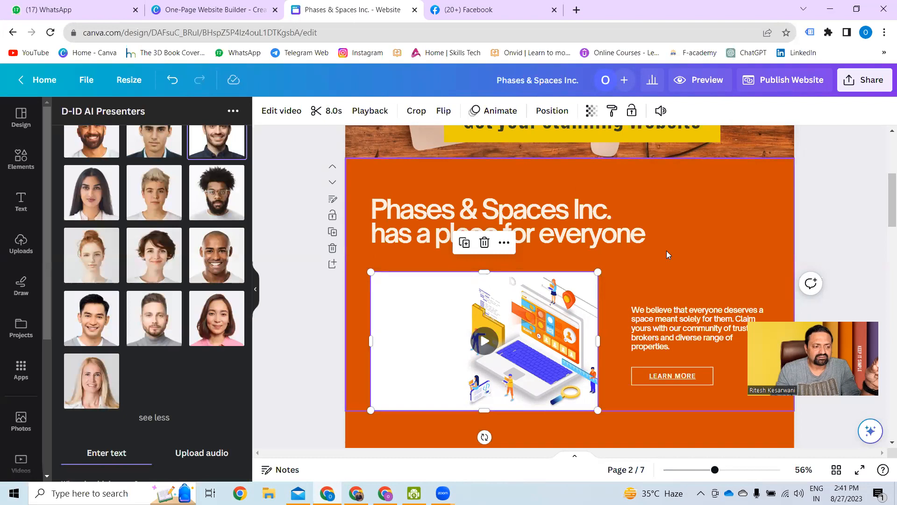
Step: Publish the website to a free Canva domain with the suggested URL settings and open the live site
mouse_move(424, 314)
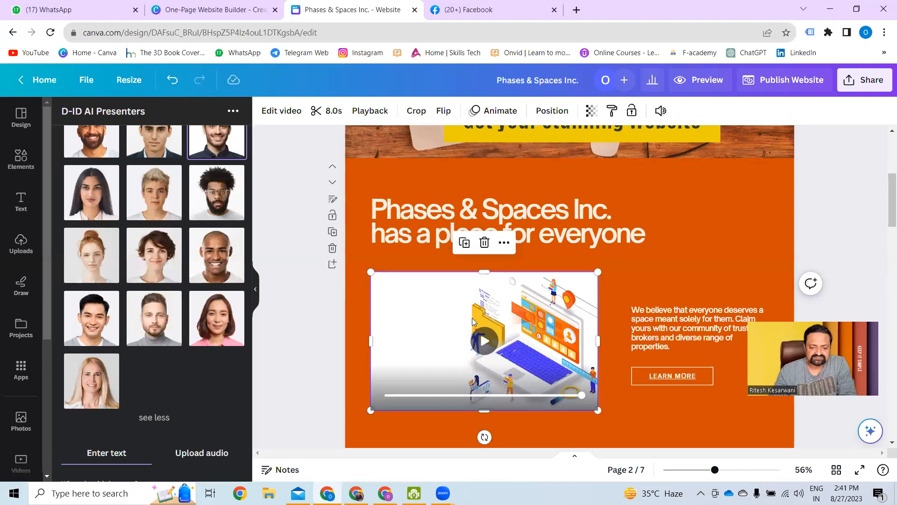
scroll(653, 256, down, 3)
scroll(653, 257, down, 5)
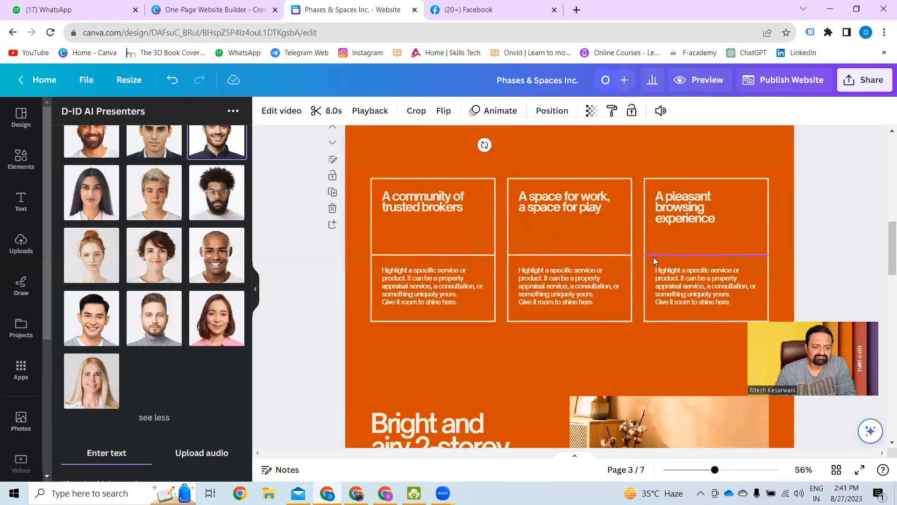
scroll(674, 246, up, 12)
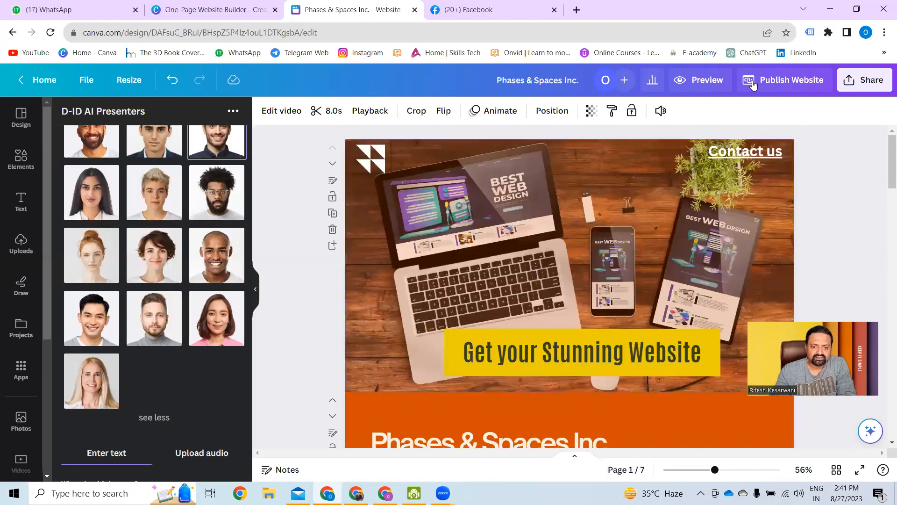
click(779, 81)
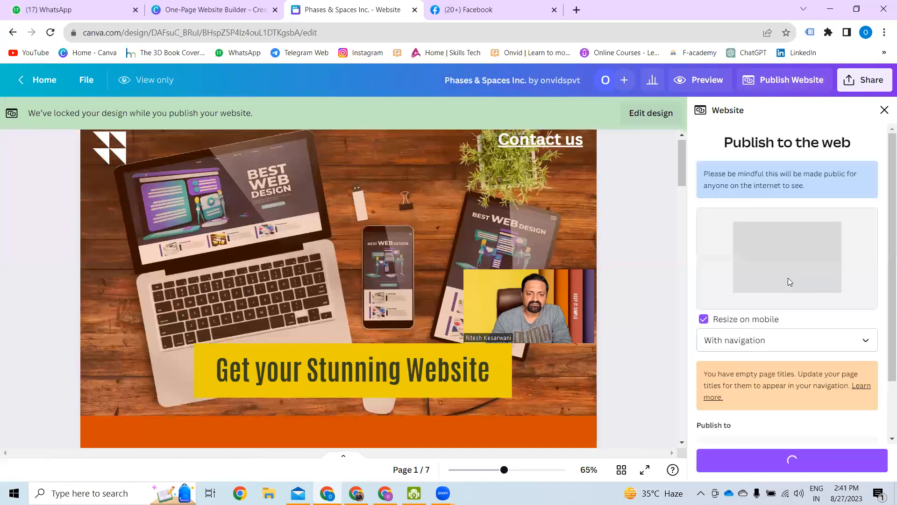
scroll(755, 349, down, 1)
scroll(755, 349, down, 1)
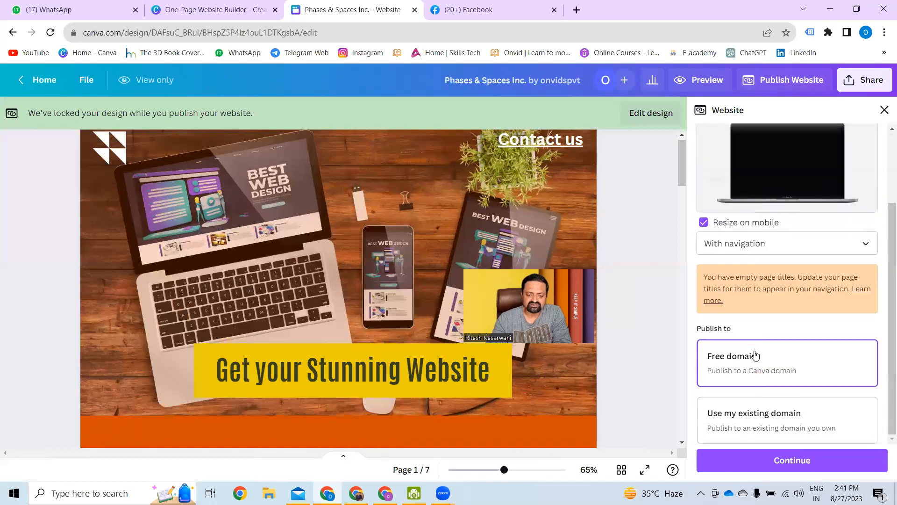
click(785, 420)
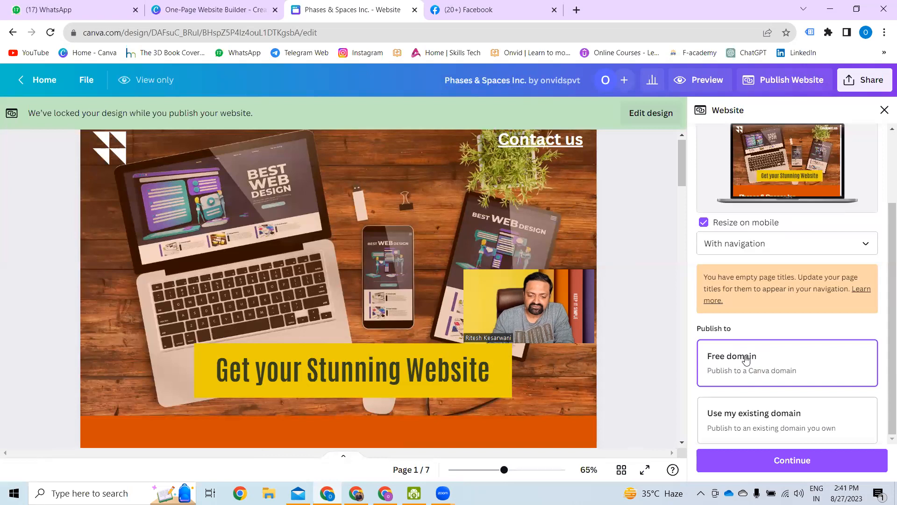
click(782, 460)
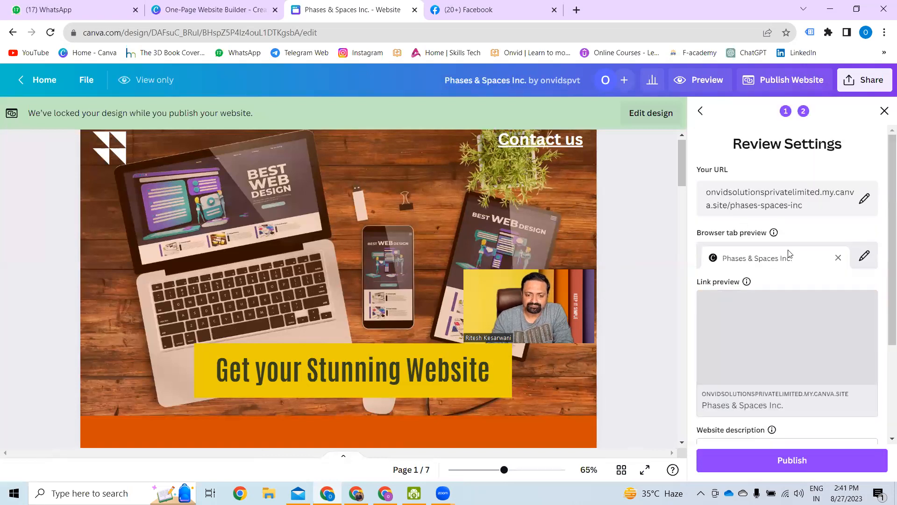
click(793, 462)
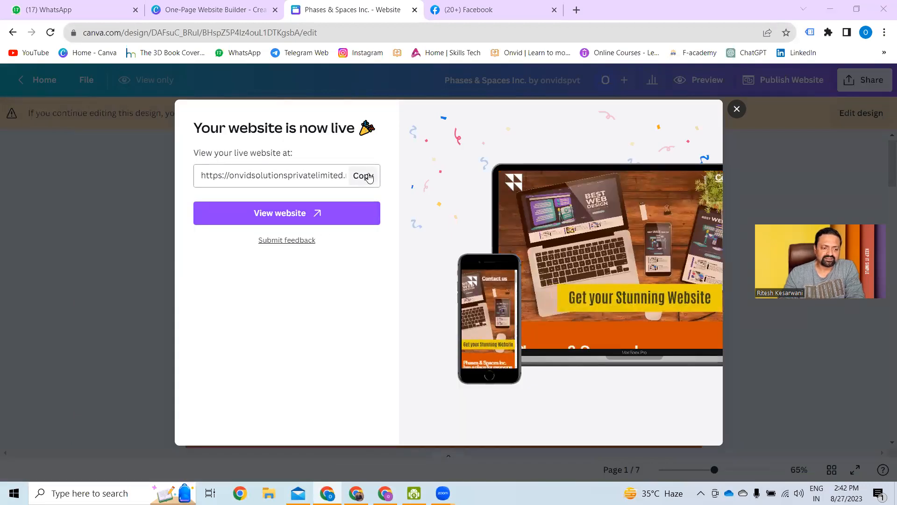
click(329, 212)
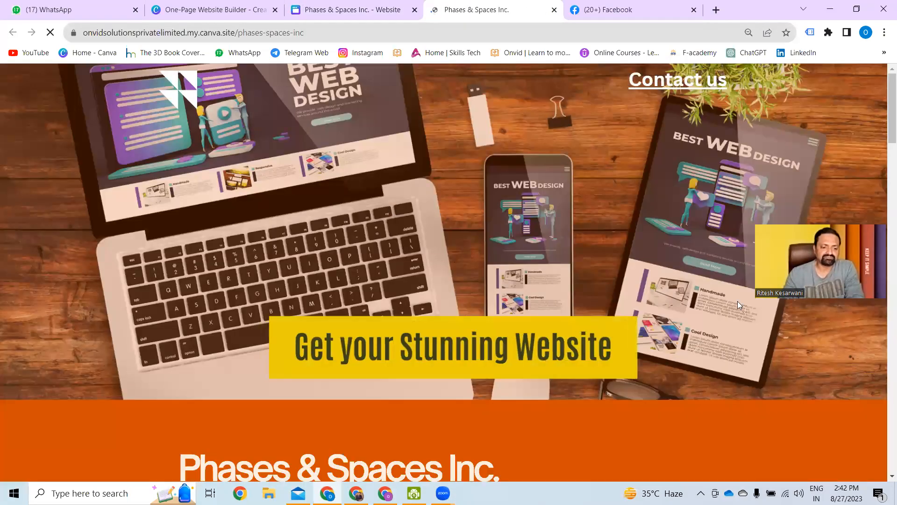
Step: Review the published page's sections from the hero banner through the service cards and Featured Listings to the closing sections
scroll(690, 279, down, 6)
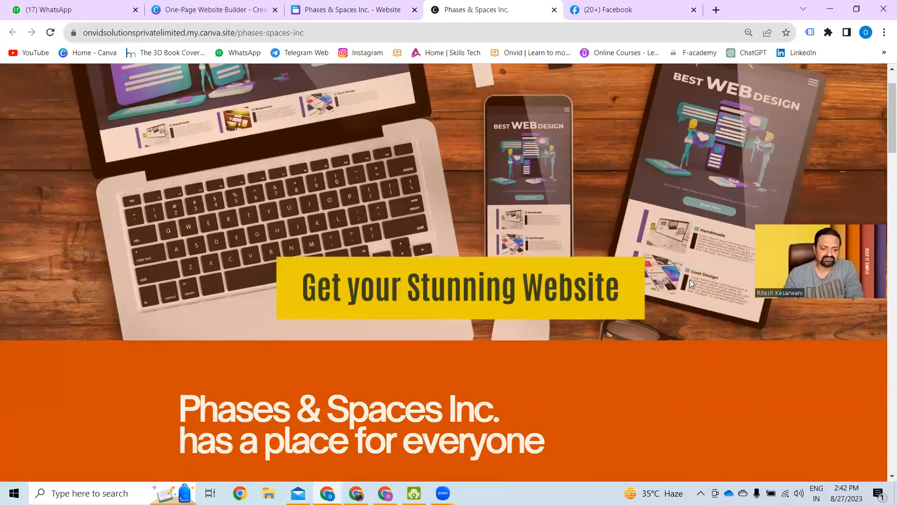
scroll(691, 282, down, 1)
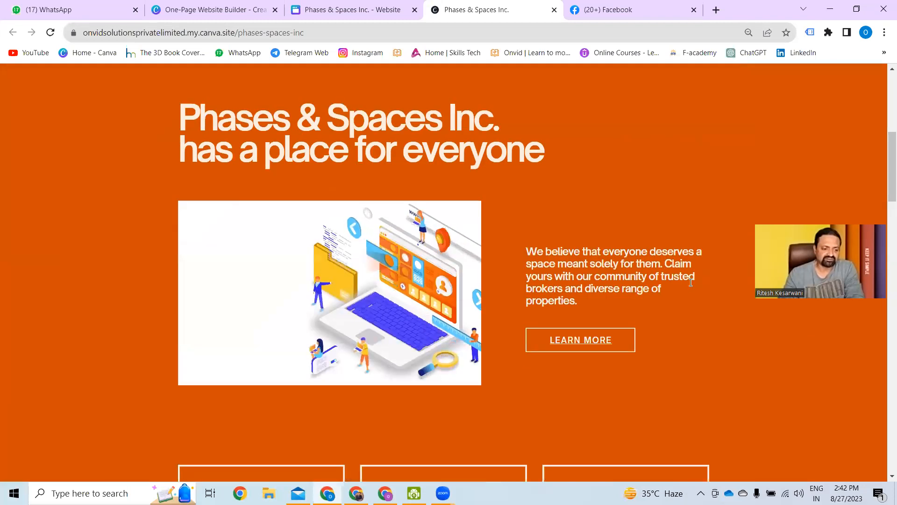
mouse_move(409, 299)
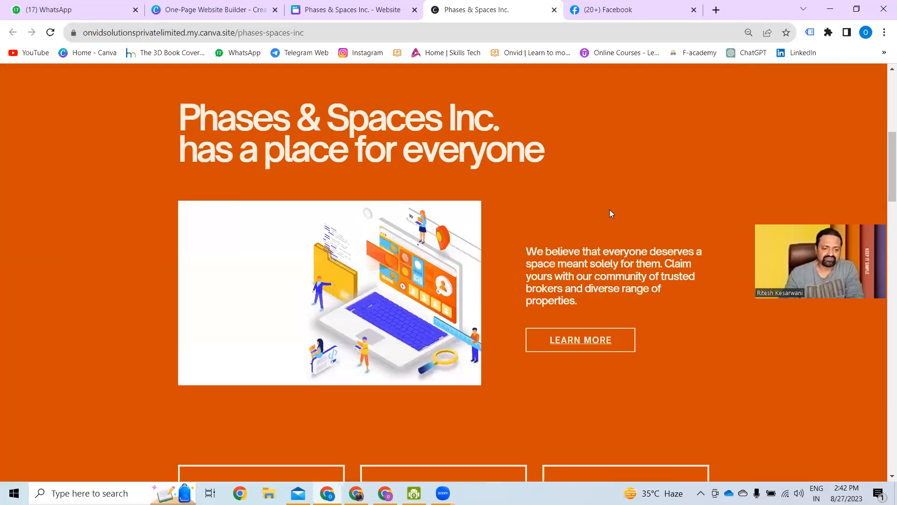
scroll(597, 323, down, 3)
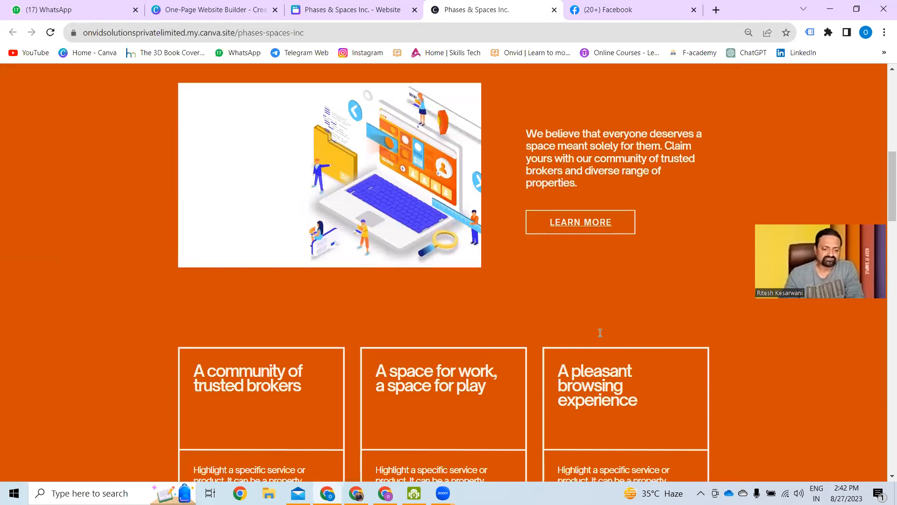
scroll(600, 332, down, 4)
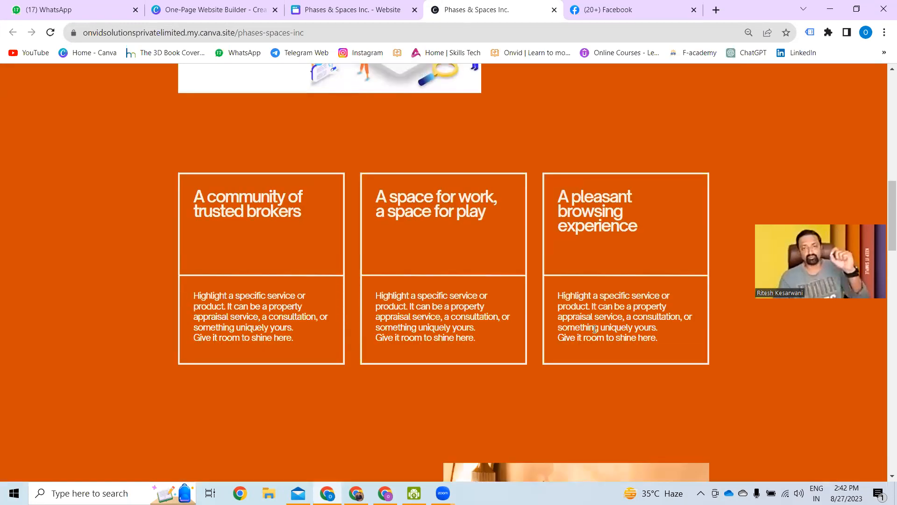
scroll(589, 324, down, 20)
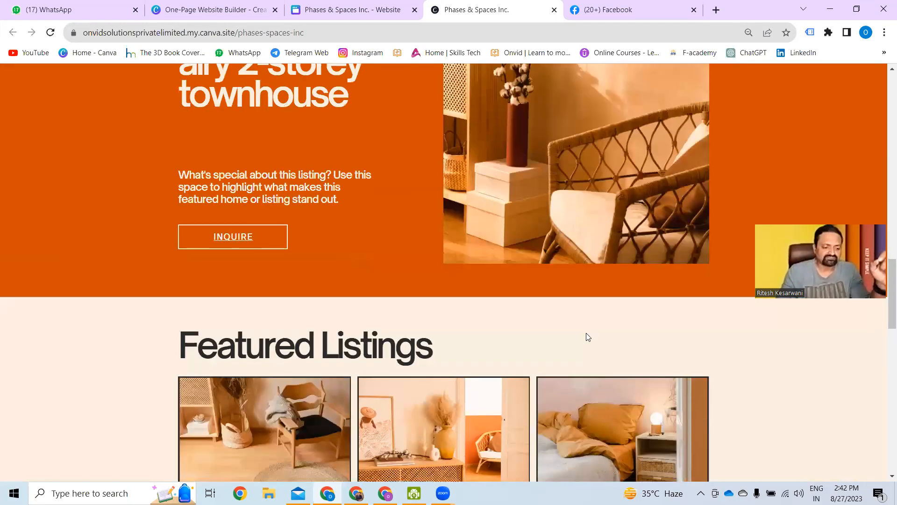
scroll(582, 342, down, 7)
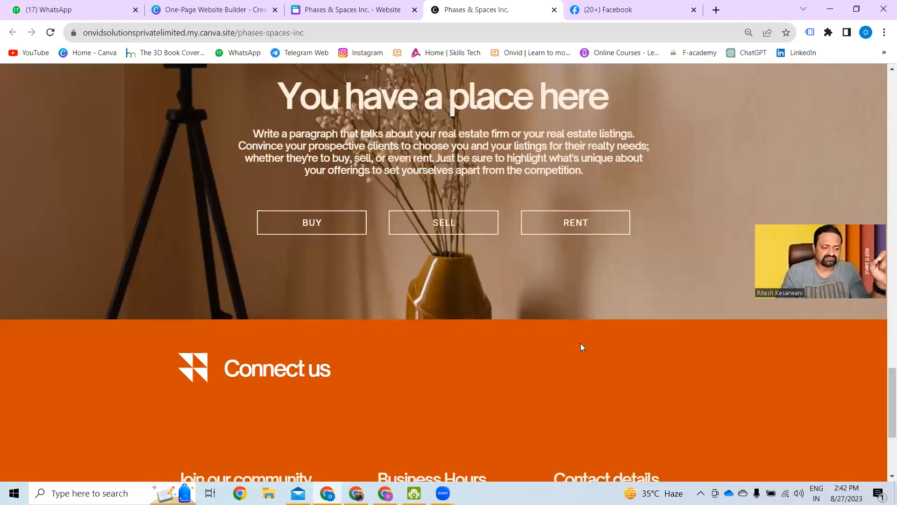
Step: Test the Facebook link in the live site's Get social footer row and close the Facebook page it opens
scroll(580, 343, down, 4)
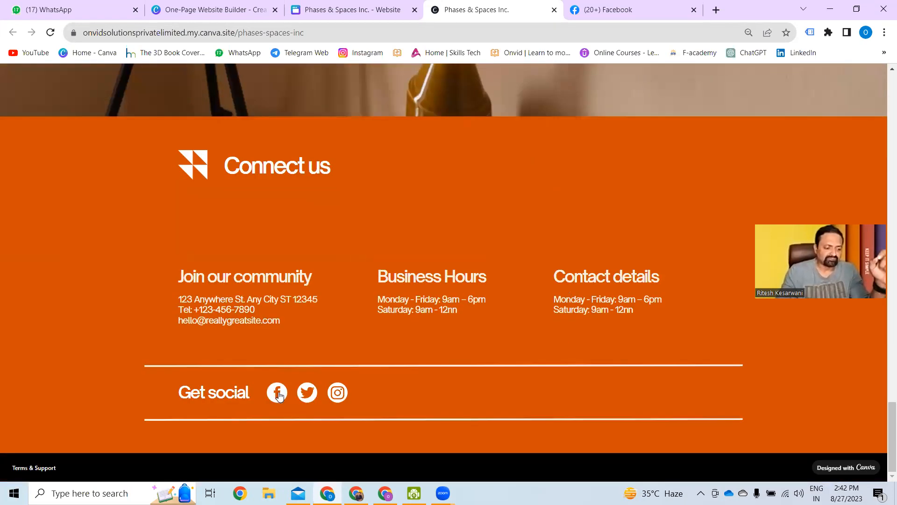
click(278, 394)
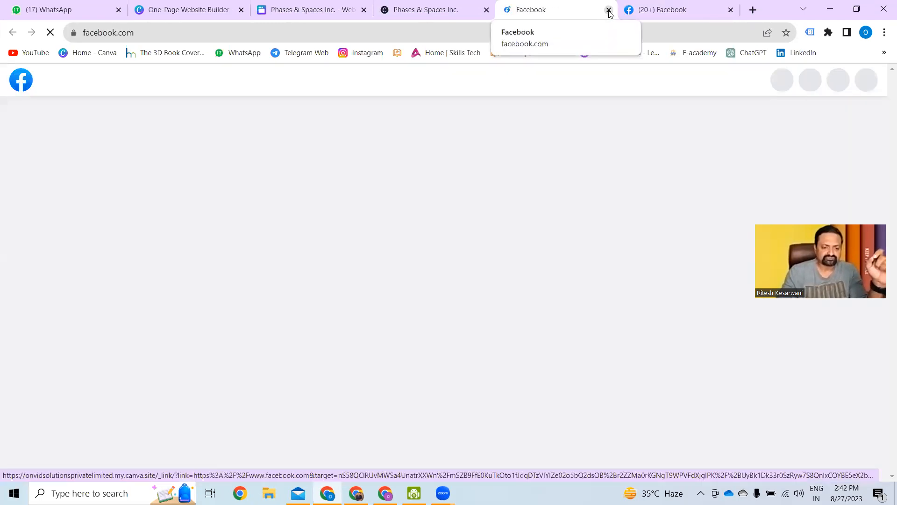
click(609, 10)
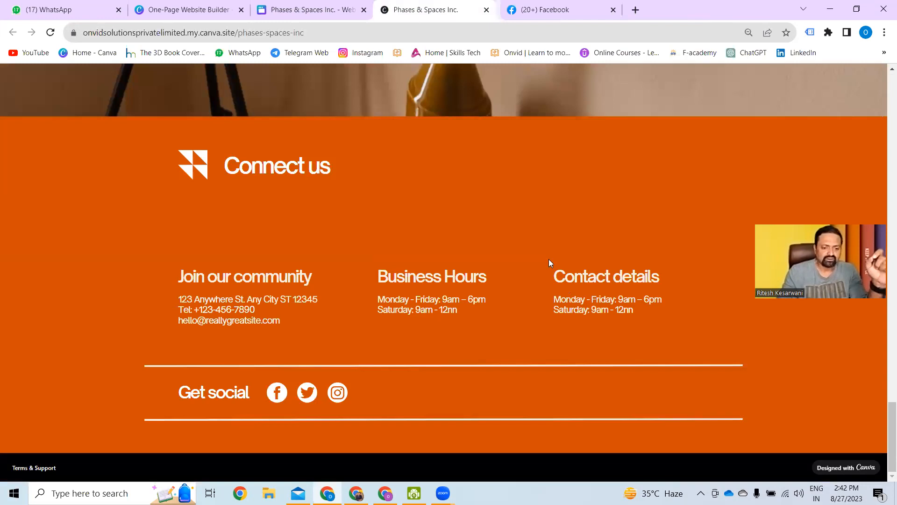
Step: Test the townhouse section's Inquire link on the live site, then review the page back up to the hero banner
scroll(548, 262, up, 15)
scroll(232, 261, up, 2)
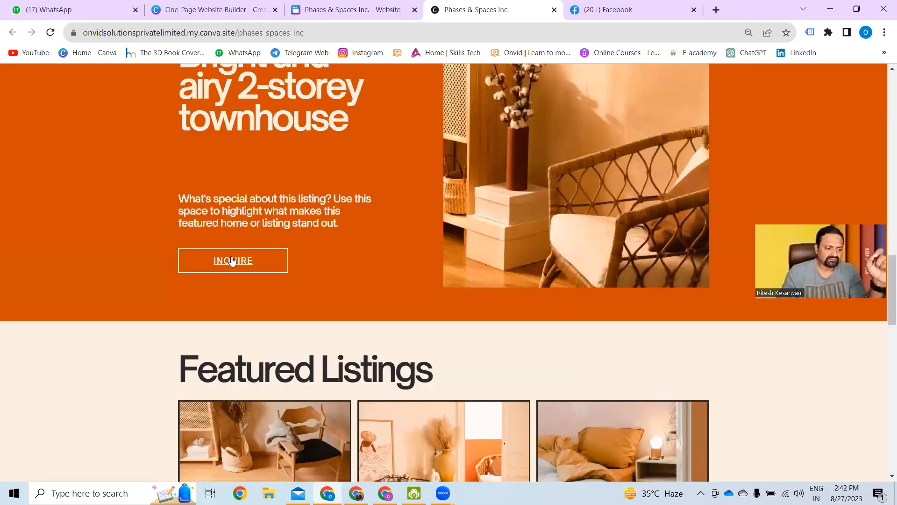
click(232, 261)
scroll(320, 345, down, 5)
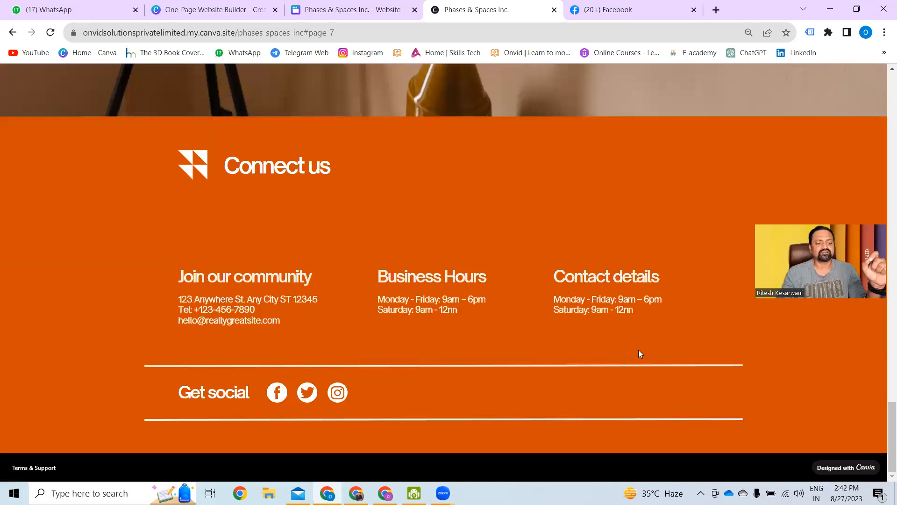
scroll(627, 349, up, 1)
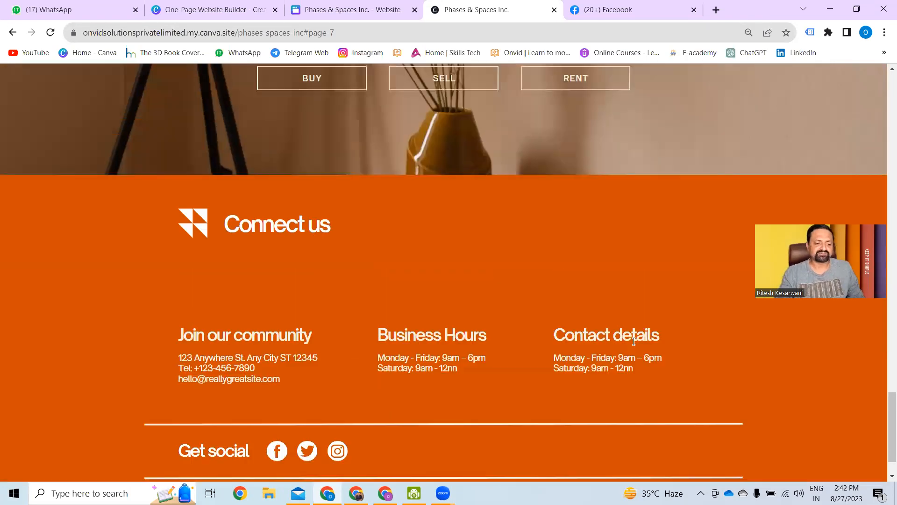
scroll(635, 341, up, 1)
scroll(640, 343, up, 5)
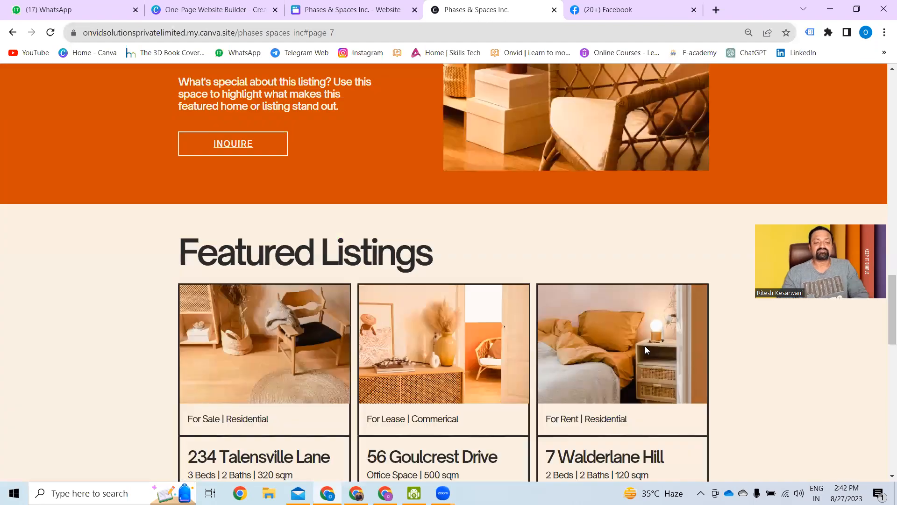
scroll(648, 347, up, 5)
scroll(651, 325, up, 10)
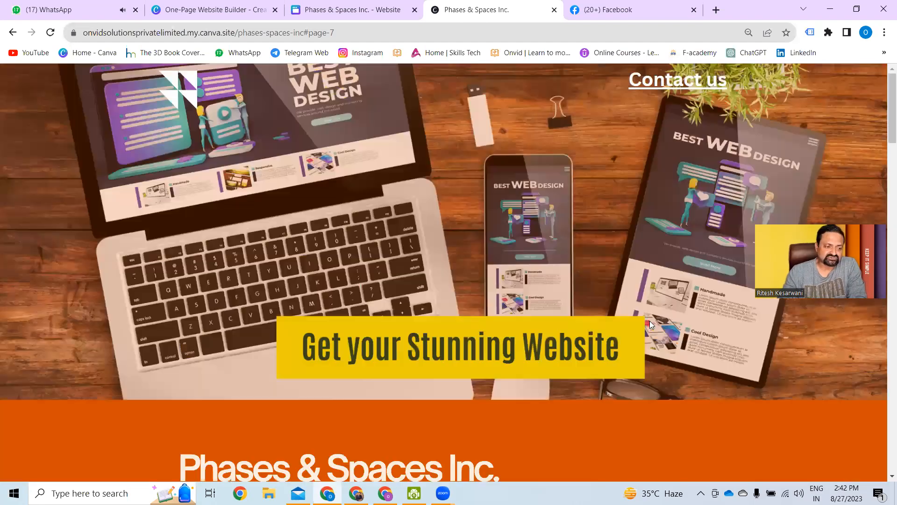